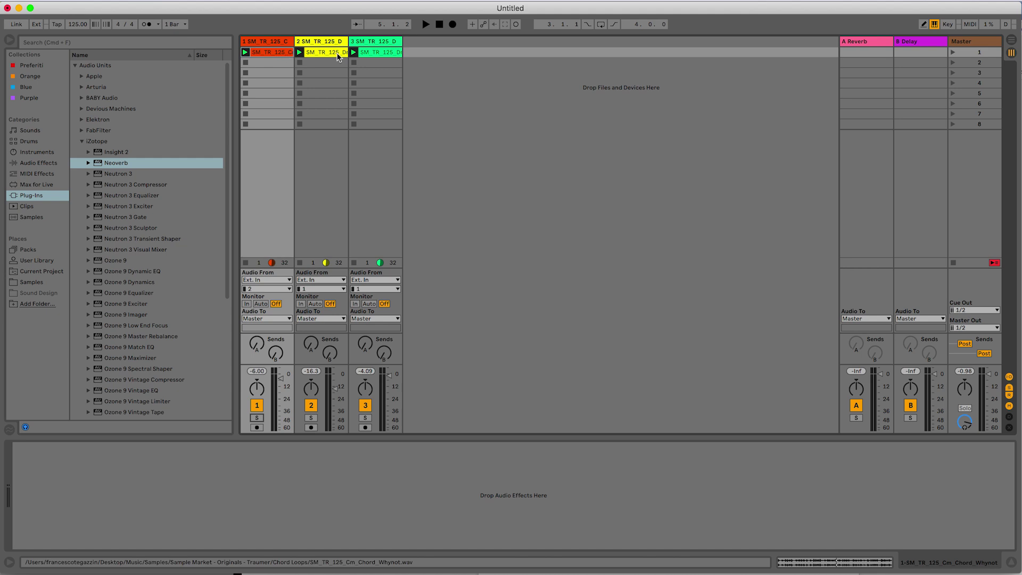
Step: Play the loops, soloing tracks 1, 2 and 3 in turn, then unsolo track 3
{"action": "left_click", "coordinate": [257, 418]}
{"action": "key", "text": "space"}
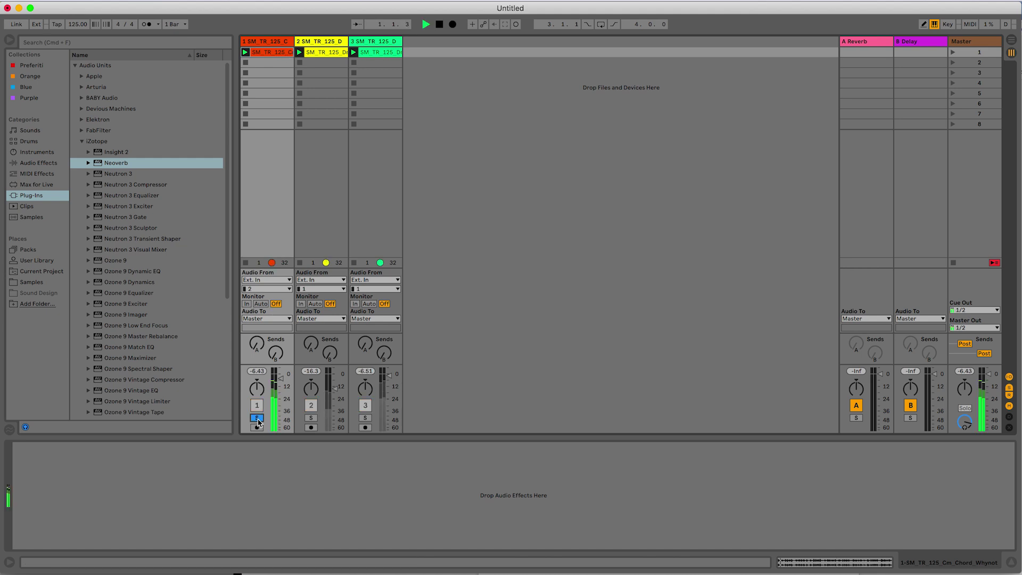
{"action": "left_click", "coordinate": [312, 418]}
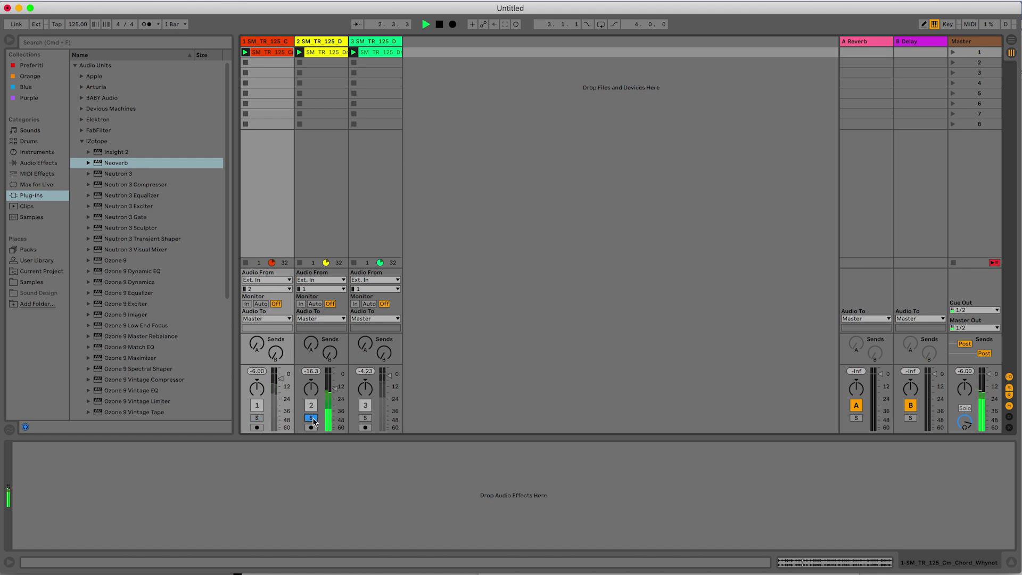
{"action": "left_click", "coordinate": [366, 419]}
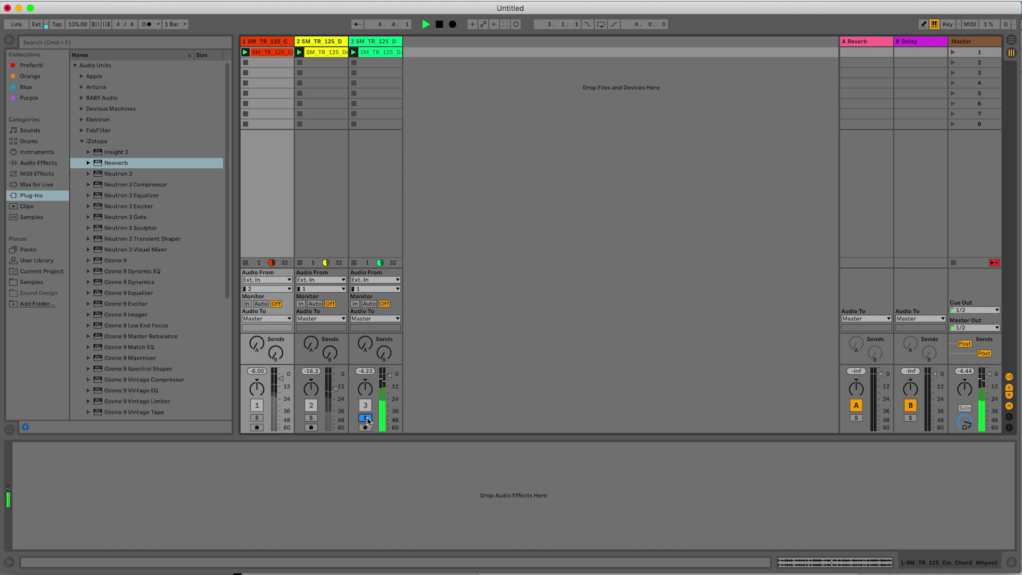
{"action": "left_click", "coordinate": [366, 419]}
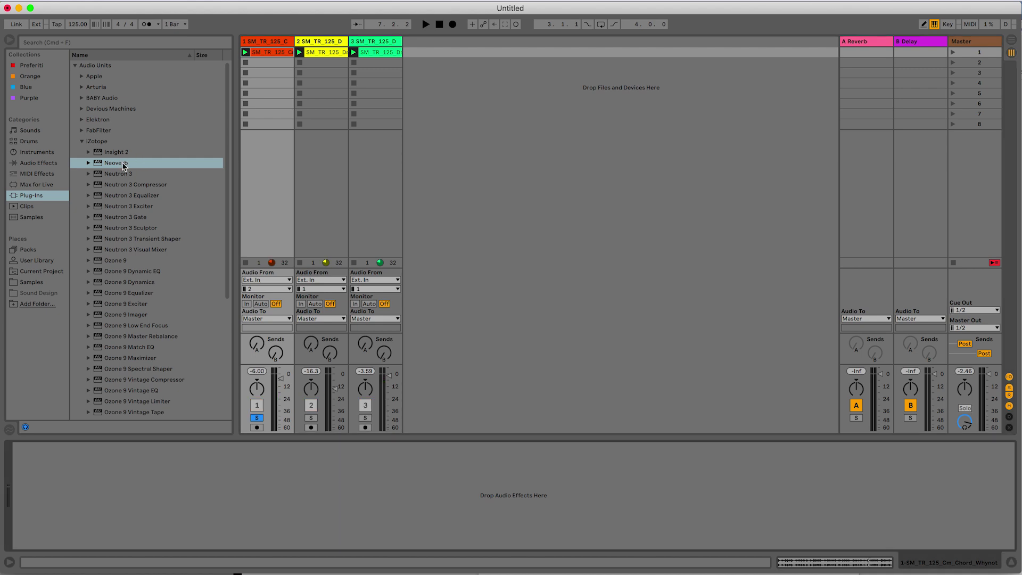
Step: Load Neoverb on the first chord track and sweep its blend through Reflections and Plate, ending at Hall
{"action": "double_click", "coordinate": [123, 164]}
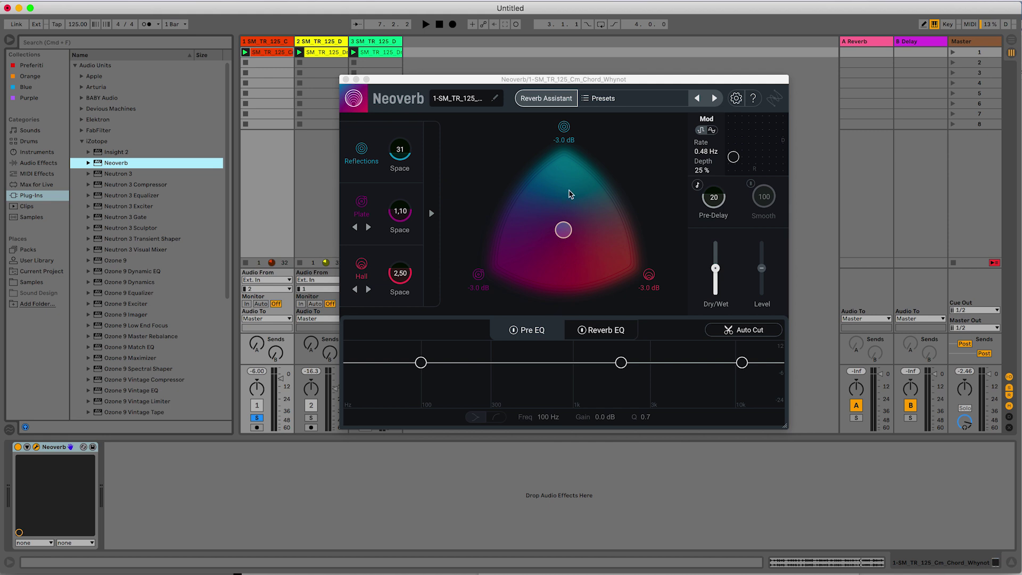
{"action": "left_click_drag", "start_coordinate": [569, 195], "coordinate": [566, 145]}
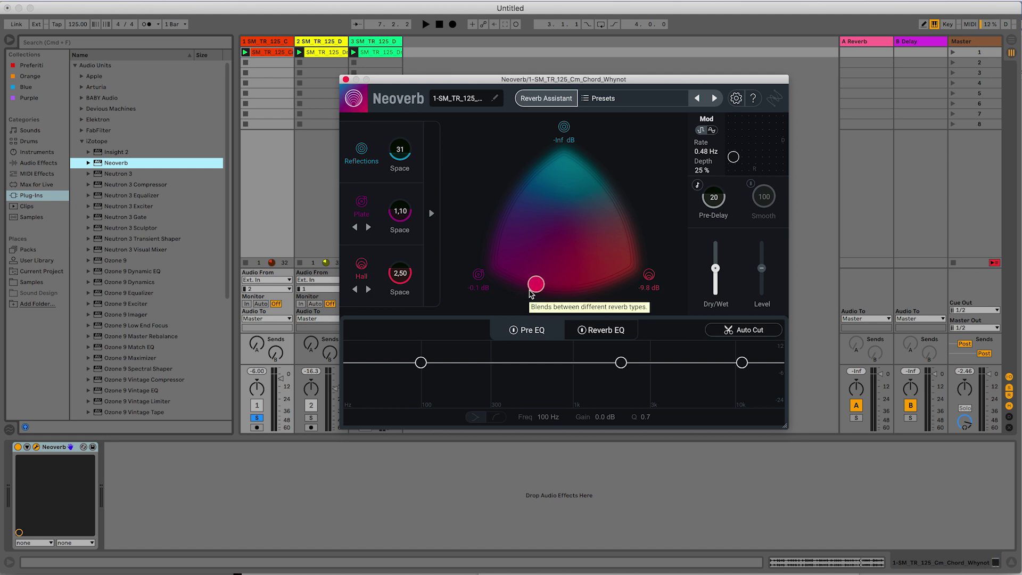
{"action": "left_click_drag", "start_coordinate": [542, 292], "coordinate": [469, 293]}
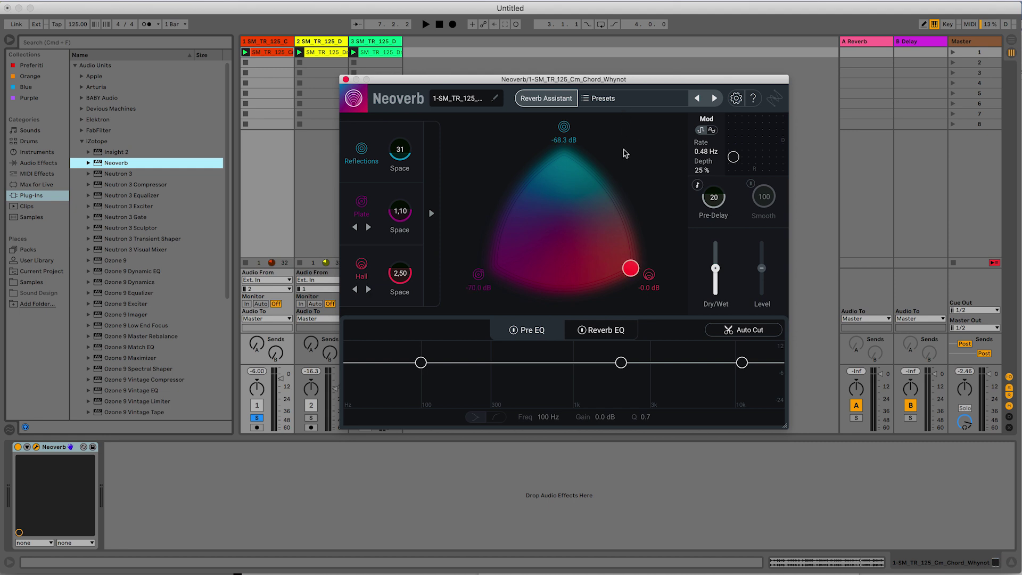
Step: Load the Instrumental > Synth Depth preset in Neoverb
{"action": "left_click", "coordinate": [620, 100]}
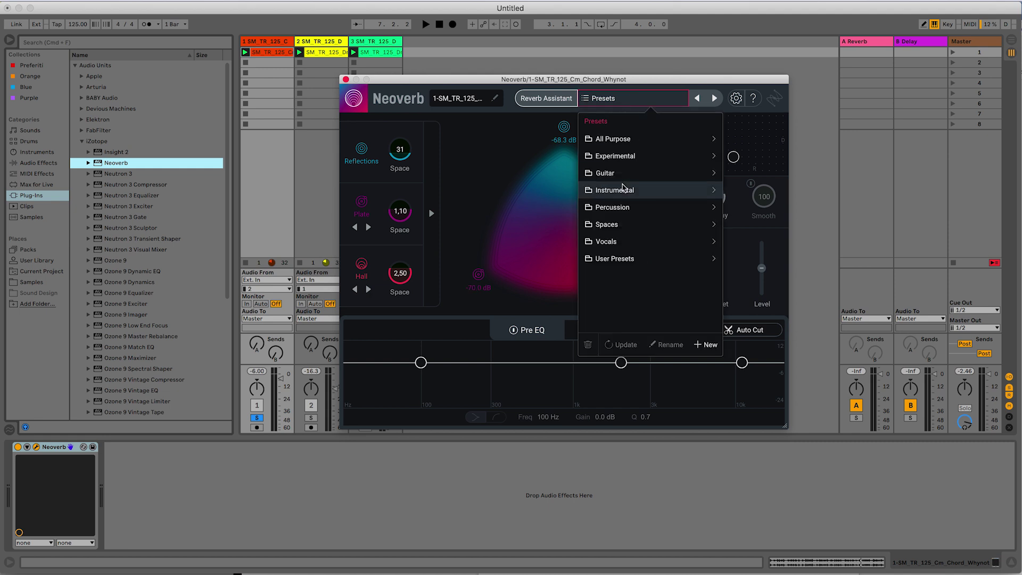
{"action": "left_click", "coordinate": [624, 196]}
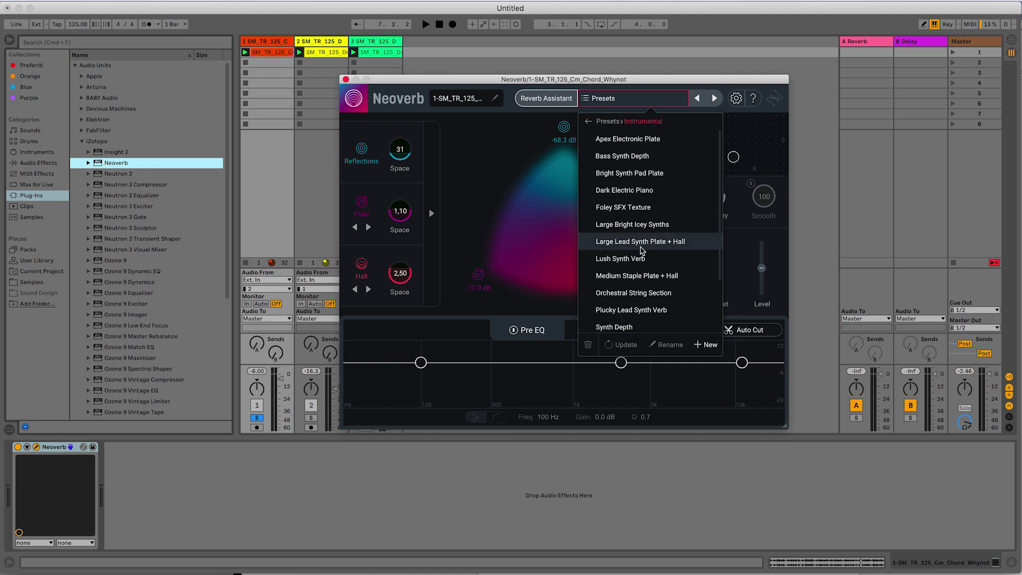
{"action": "scroll", "coordinate": [641, 248], "scroll_direction": "down", "scroll_amount": 2}
{"action": "scroll", "coordinate": [642, 249], "scroll_direction": "down", "scroll_amount": 2}
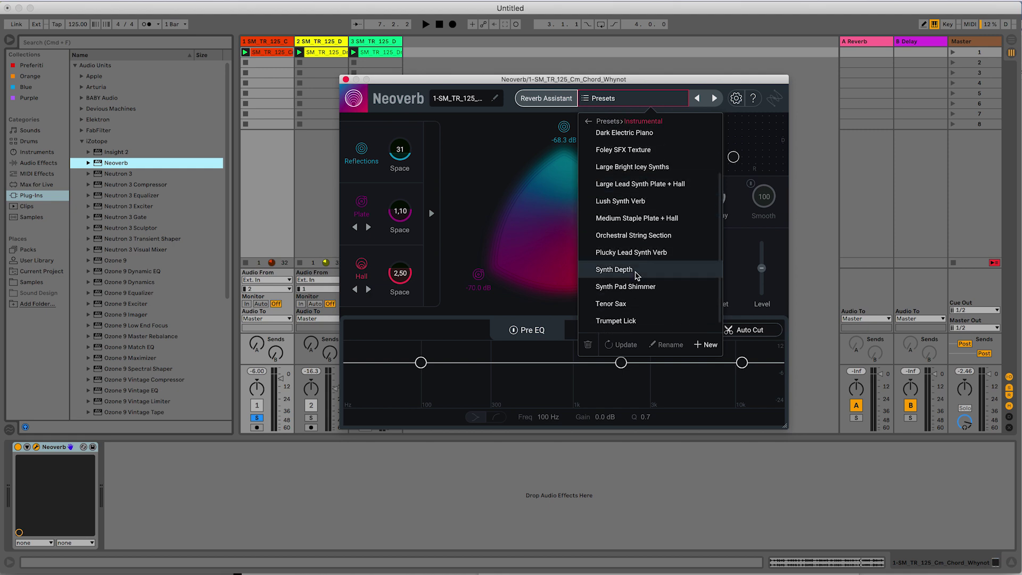
{"action": "left_click", "coordinate": [633, 272]}
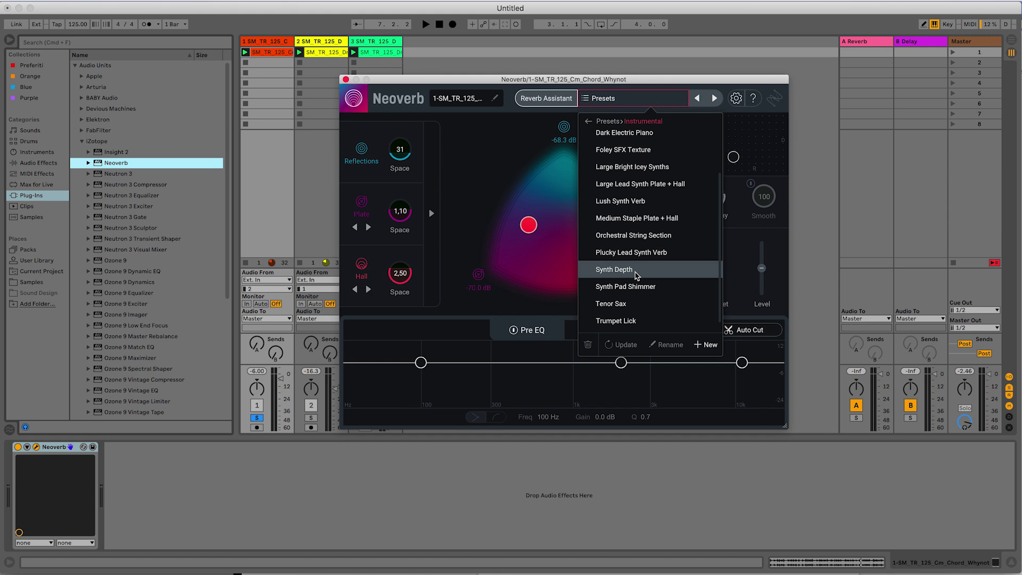
{"action": "left_click", "coordinate": [486, 183]}
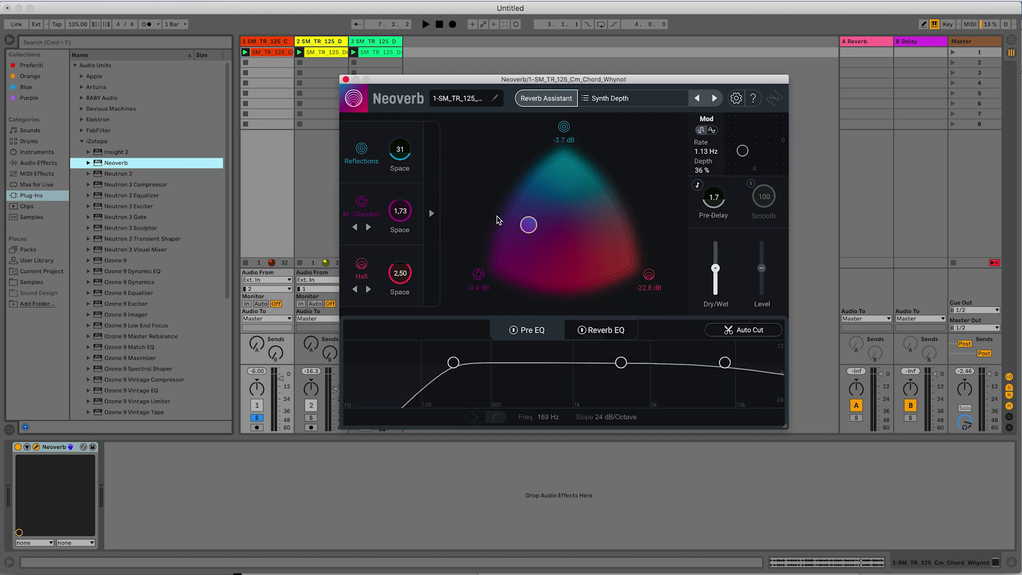
Step: Audition the preset, adjusting the wet mix around 10–15 %, comparing bypassed, and shifting the blend toward Hall
{"action": "key", "text": "space"}
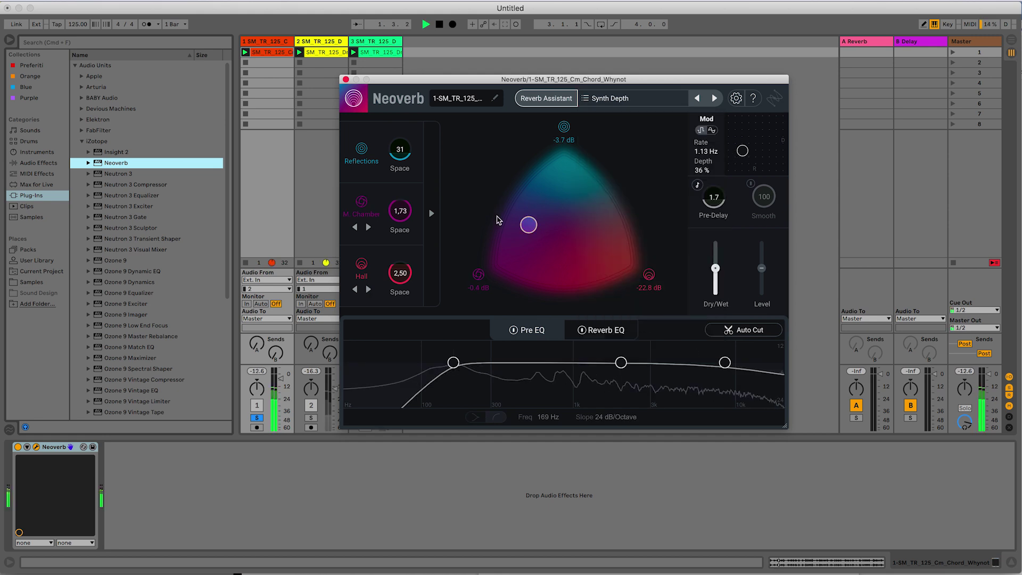
{"action": "left_click_drag", "start_coordinate": [715, 268], "coordinate": [715, 291]}
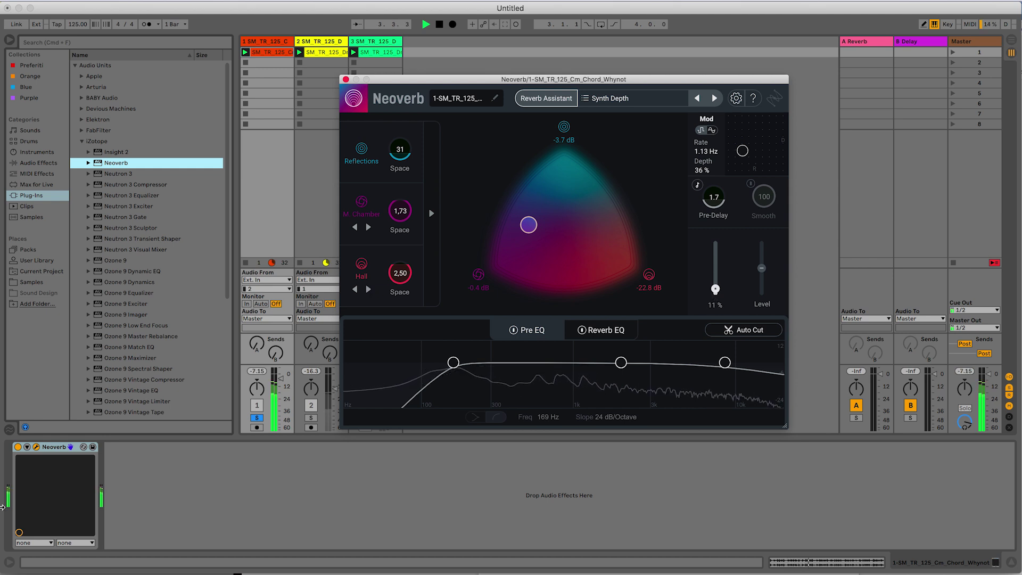
{"action": "left_click", "coordinate": [17, 448]}
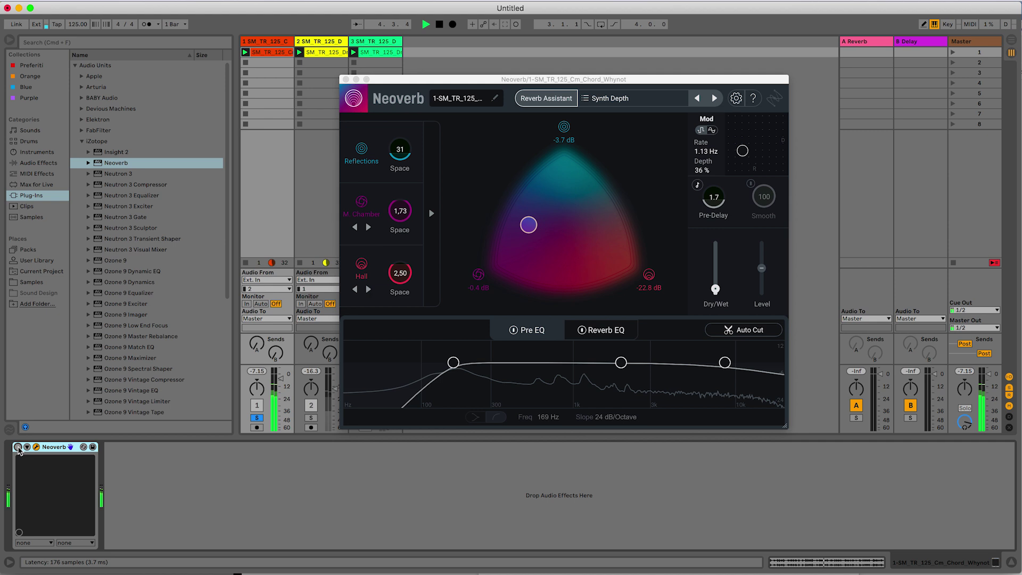
{"action": "left_click", "coordinate": [18, 448]}
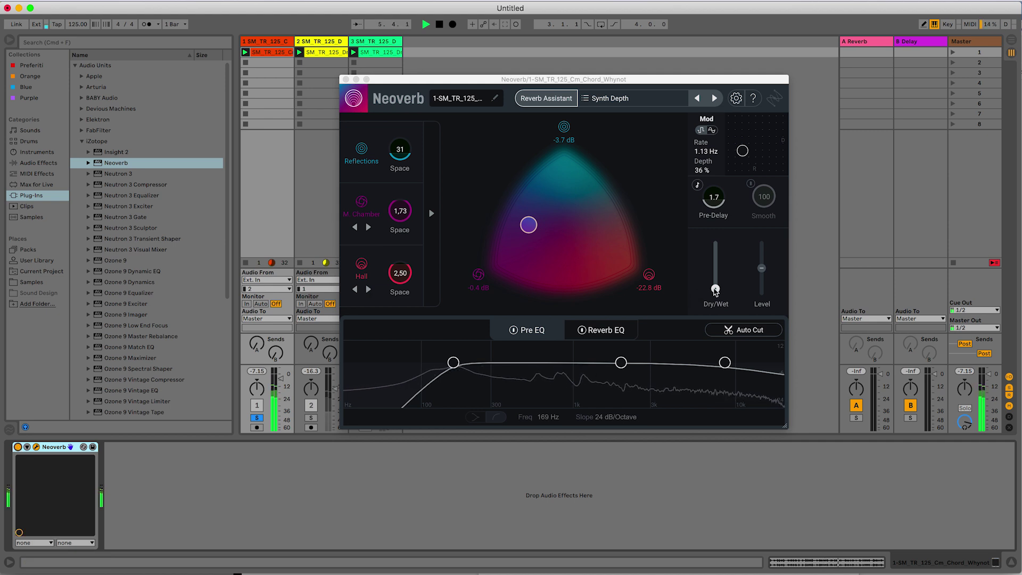
{"action": "left_click_drag", "start_coordinate": [715, 288], "coordinate": [716, 287]}
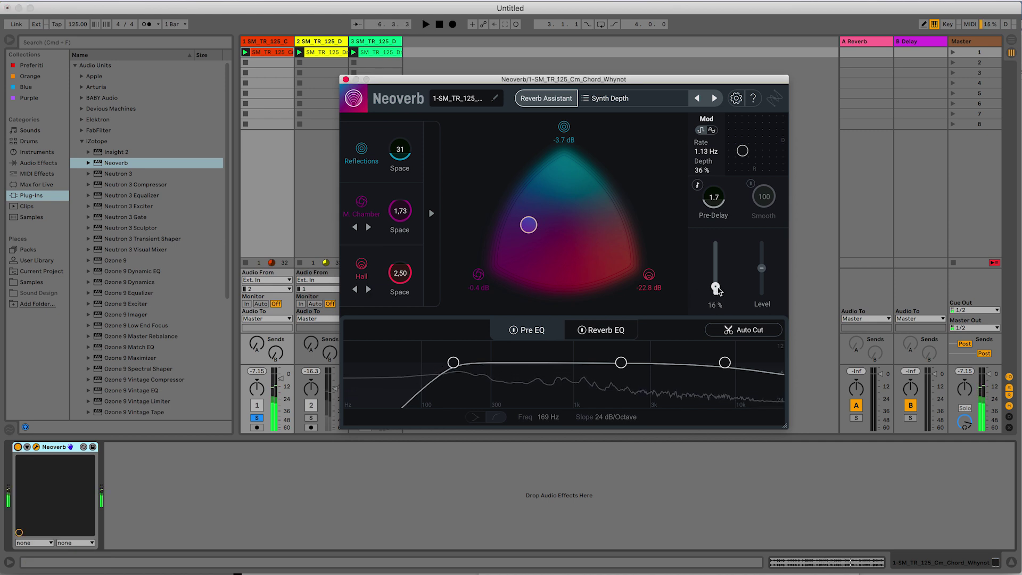
{"action": "left_click_drag", "start_coordinate": [715, 287], "coordinate": [715, 260]}
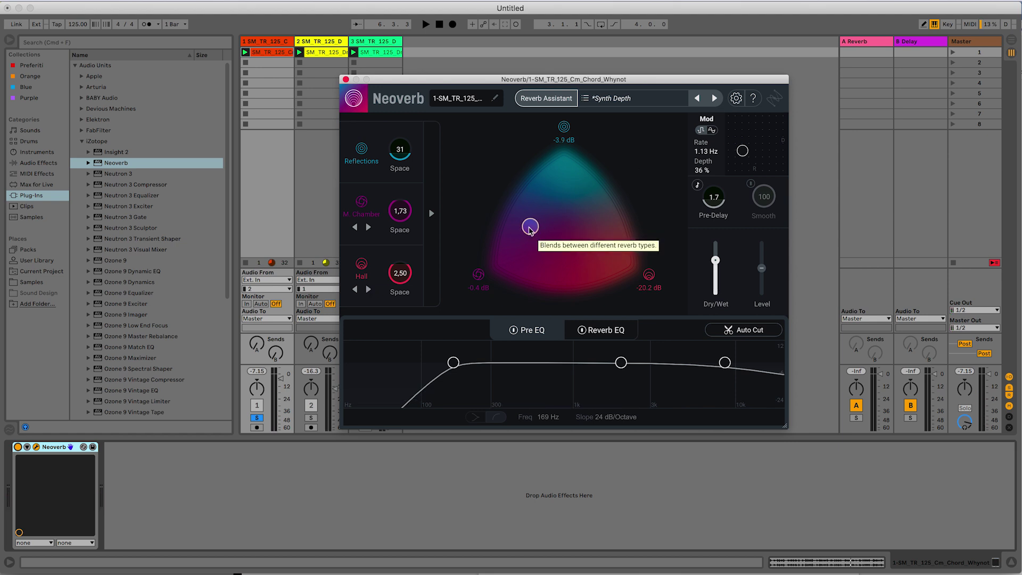
{"action": "left_click_drag", "start_coordinate": [530, 228], "coordinate": [456, 290]}
Step: During playback, switch the middle reverb to Room and move the blend from Hall toward centre
{"action": "key", "text": "space"}
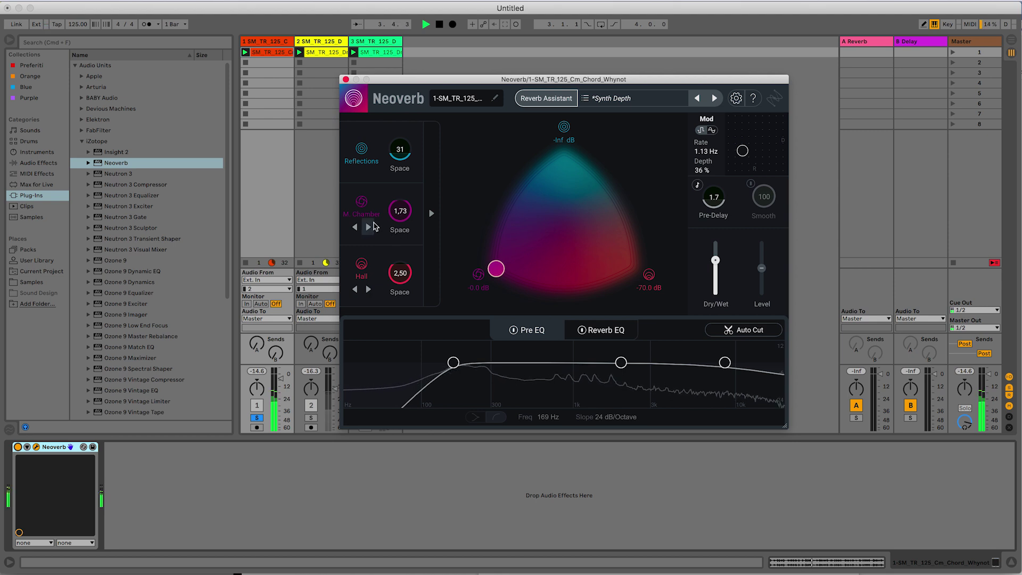
{"action": "left_click", "coordinate": [368, 227]}
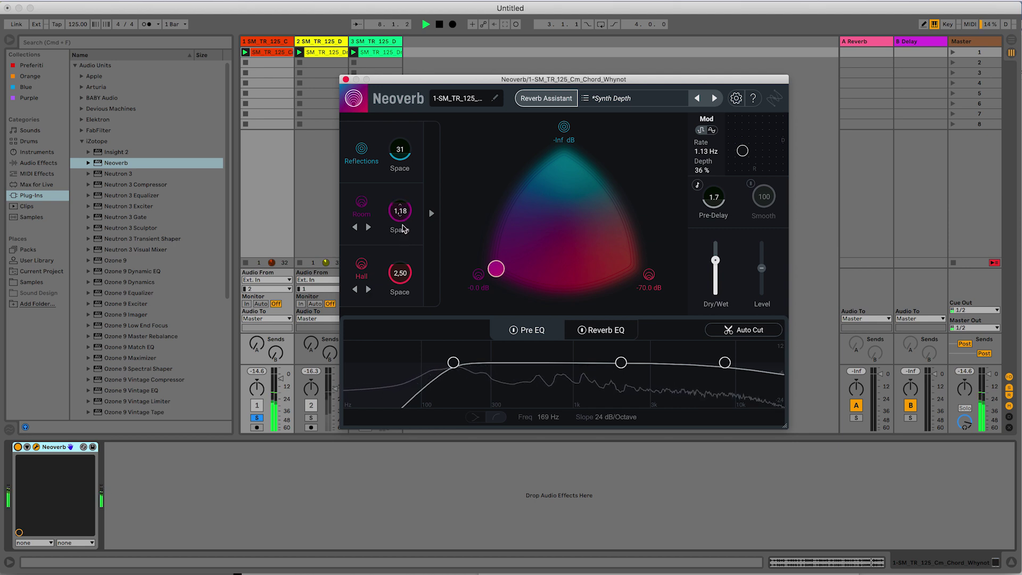
{"action": "left_click_drag", "start_coordinate": [506, 271], "coordinate": [564, 41]}
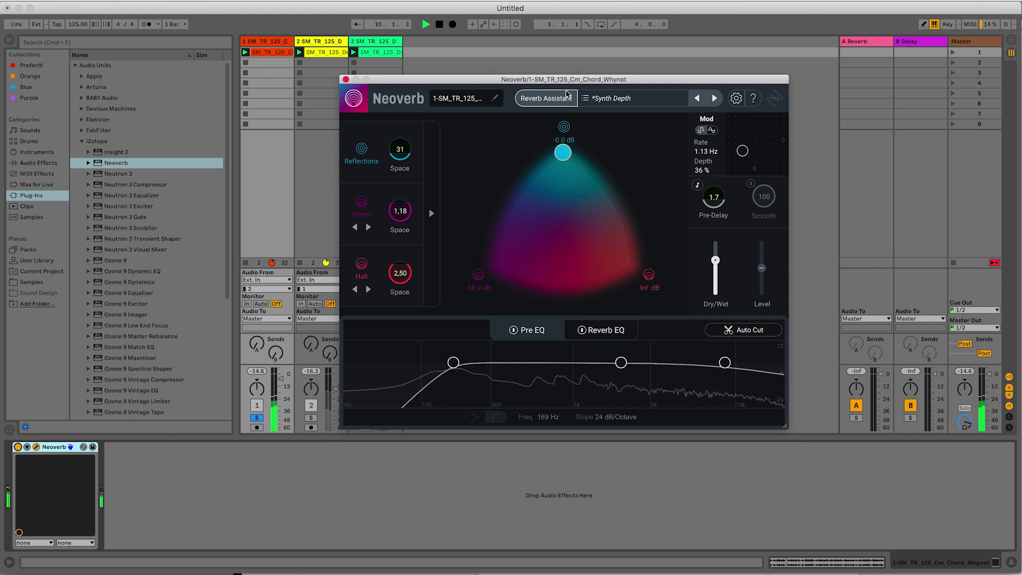
{"action": "left_click_drag", "start_coordinate": [563, 152], "coordinate": [552, 200]}
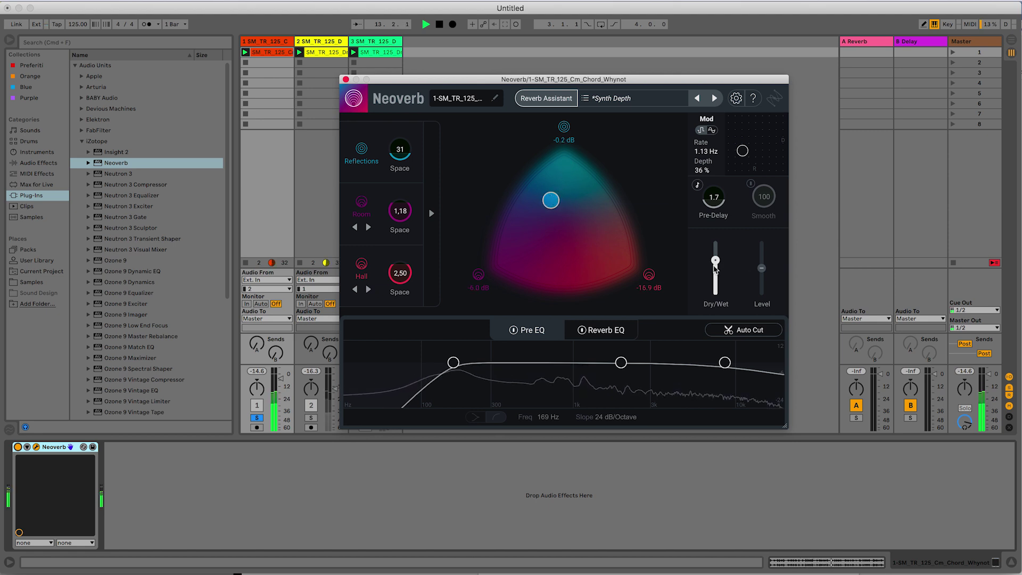
Step: Lower the wet mix to about 13 % and compare Neoverb bypassed and active twice
{"action": "left_click_drag", "start_coordinate": [714, 273], "coordinate": [713, 286]}
{"action": "left_click", "coordinate": [19, 448]}
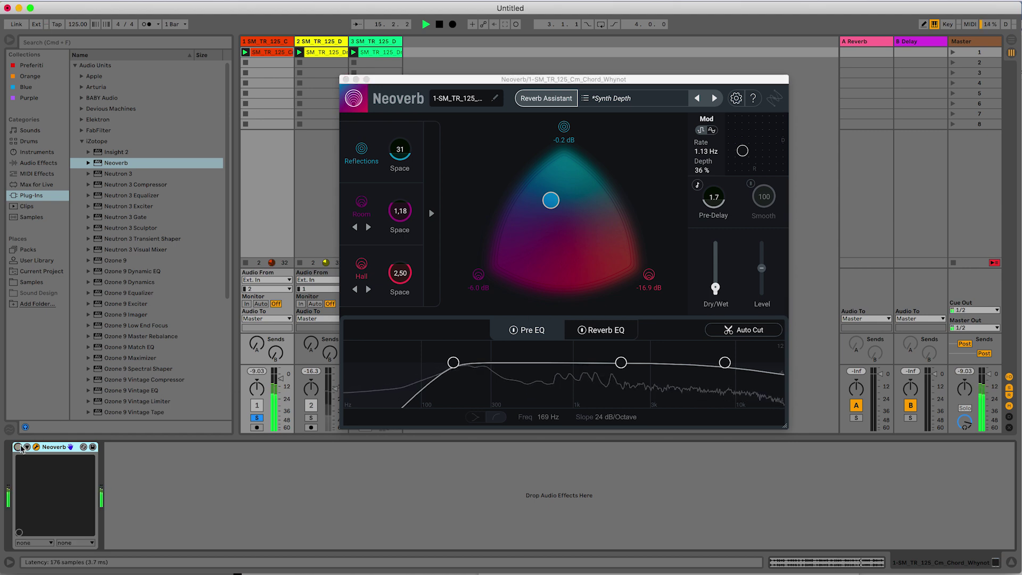
{"action": "left_click", "coordinate": [18, 448]}
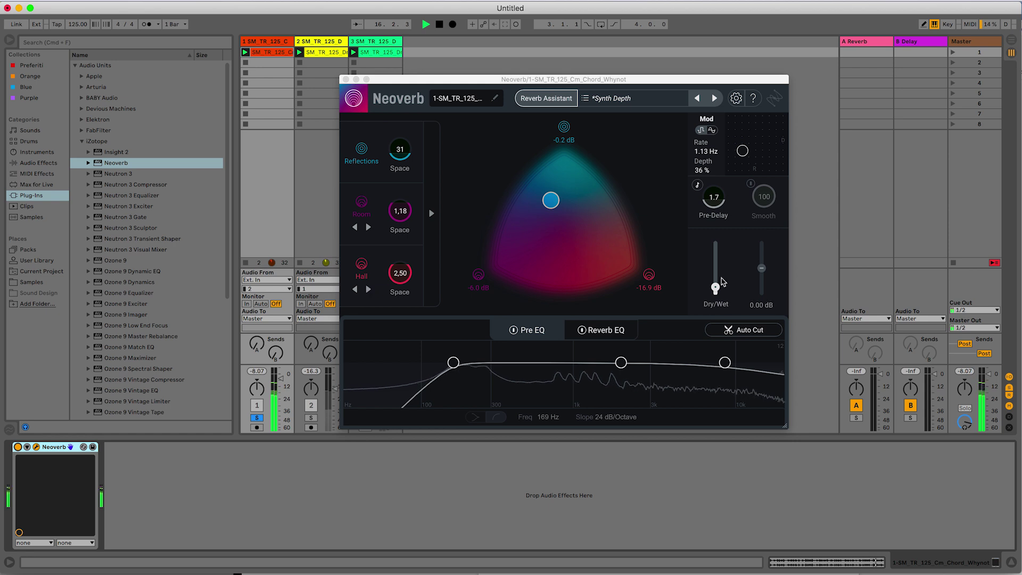
{"action": "left_click", "coordinate": [716, 288]}
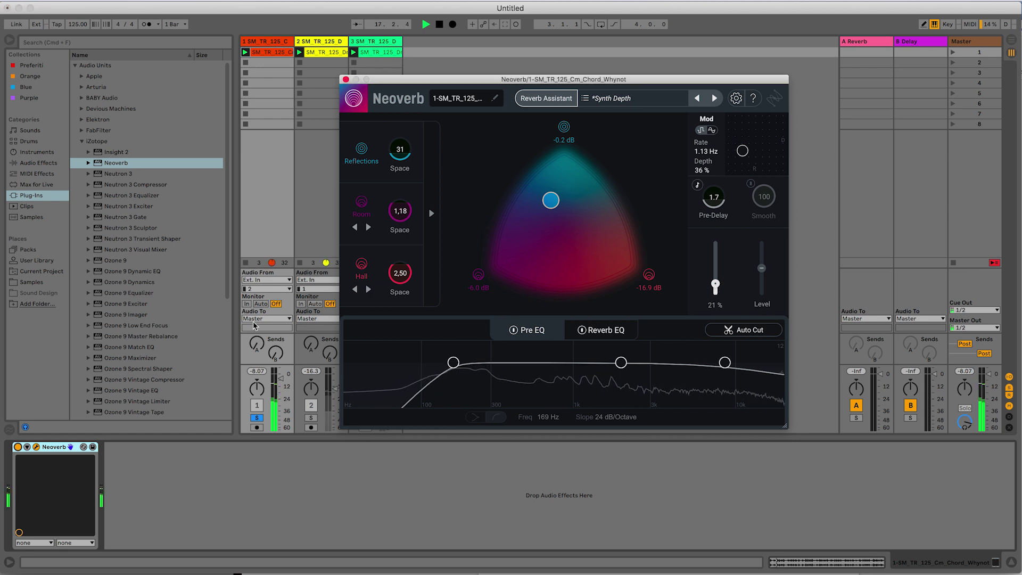
{"action": "left_click", "coordinate": [18, 447]}
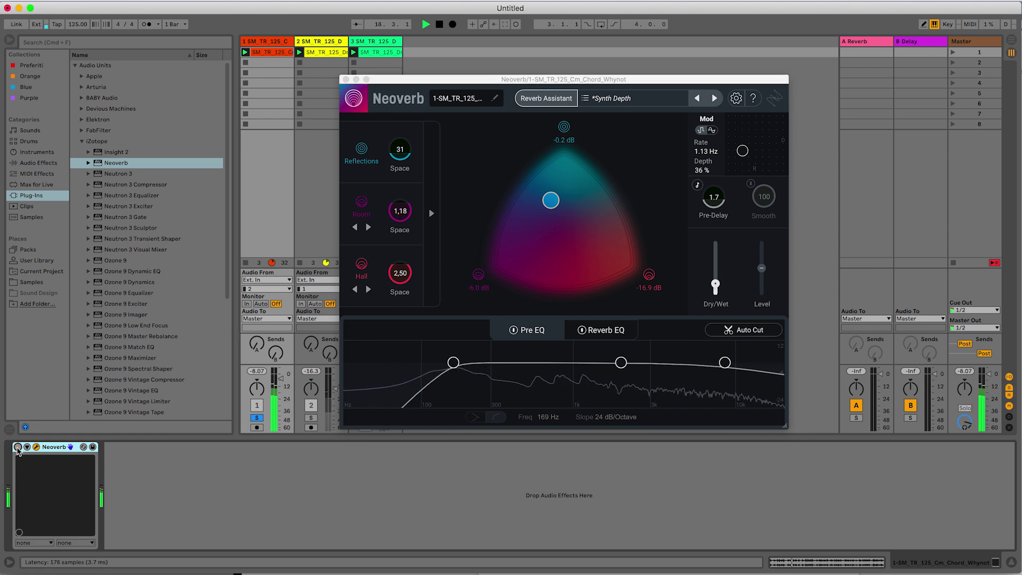
{"action": "left_click", "coordinate": [18, 447]}
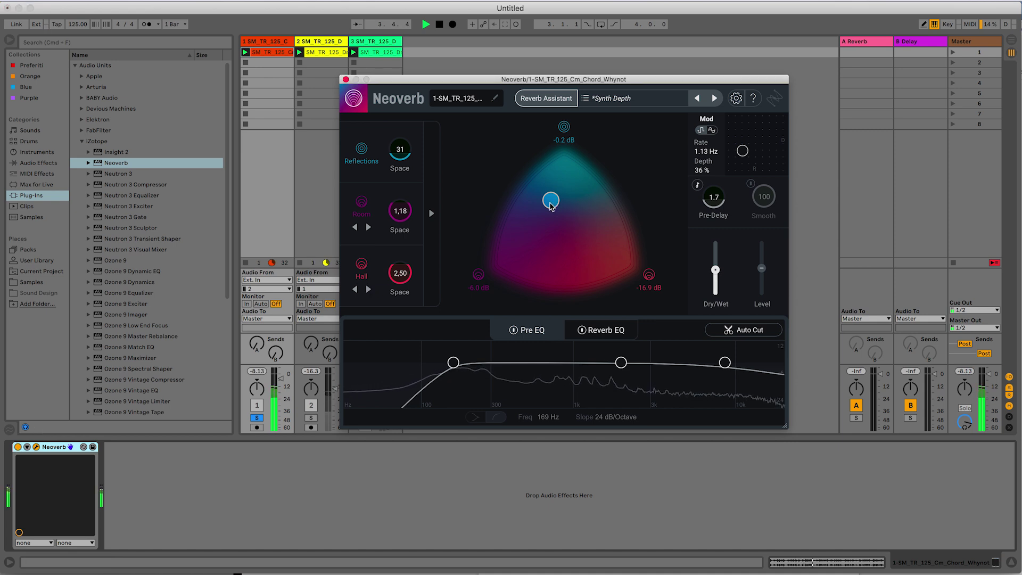
Step: Blend mostly toward Reflections, lower the wet mix to 19 %, and compare against the dry sound
{"action": "left_click_drag", "start_coordinate": [550, 203], "coordinate": [608, 192]}
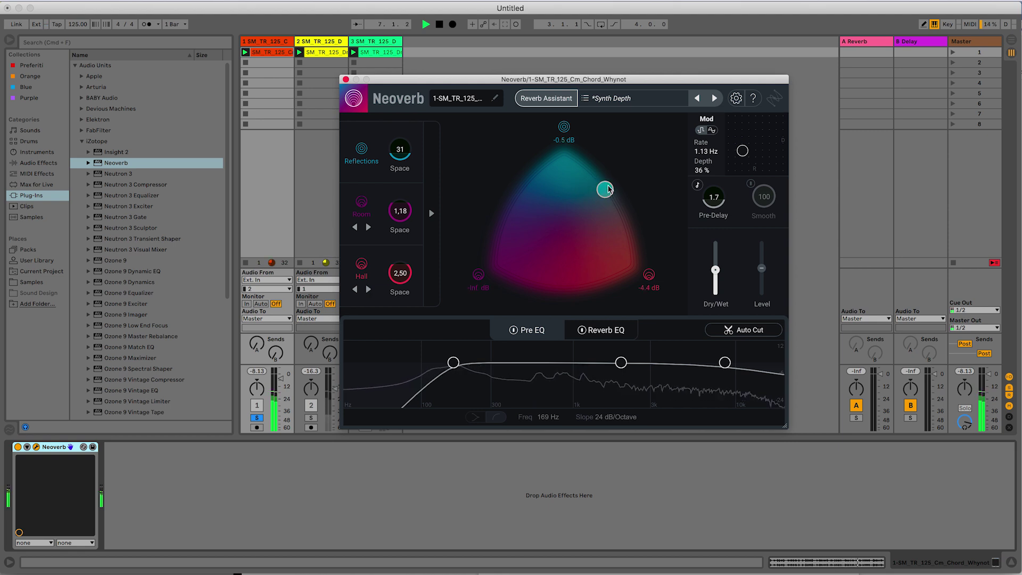
{"action": "left_click_drag", "start_coordinate": [731, 279], "coordinate": [730, 285]}
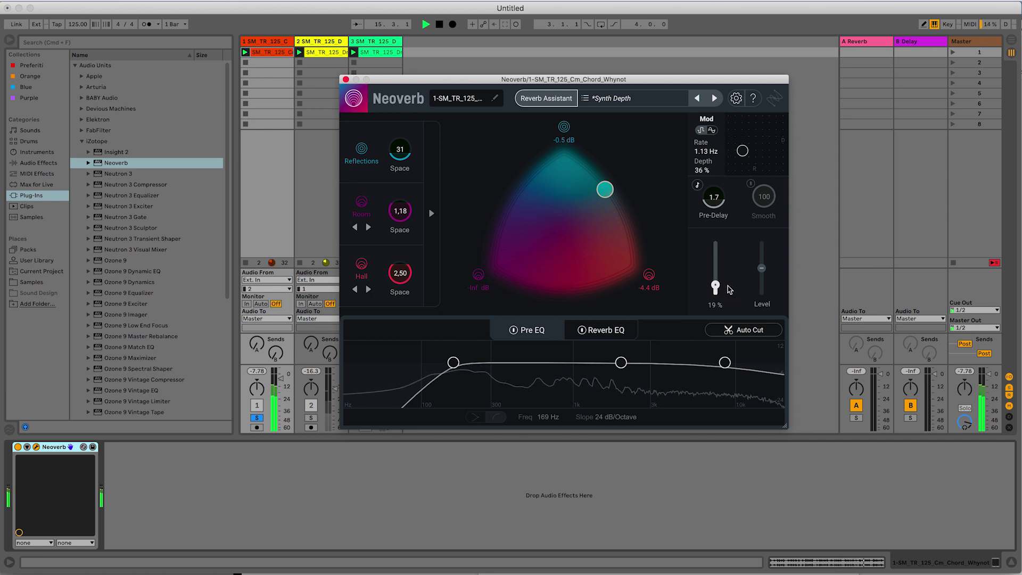
{"action": "left_click", "coordinate": [17, 447]}
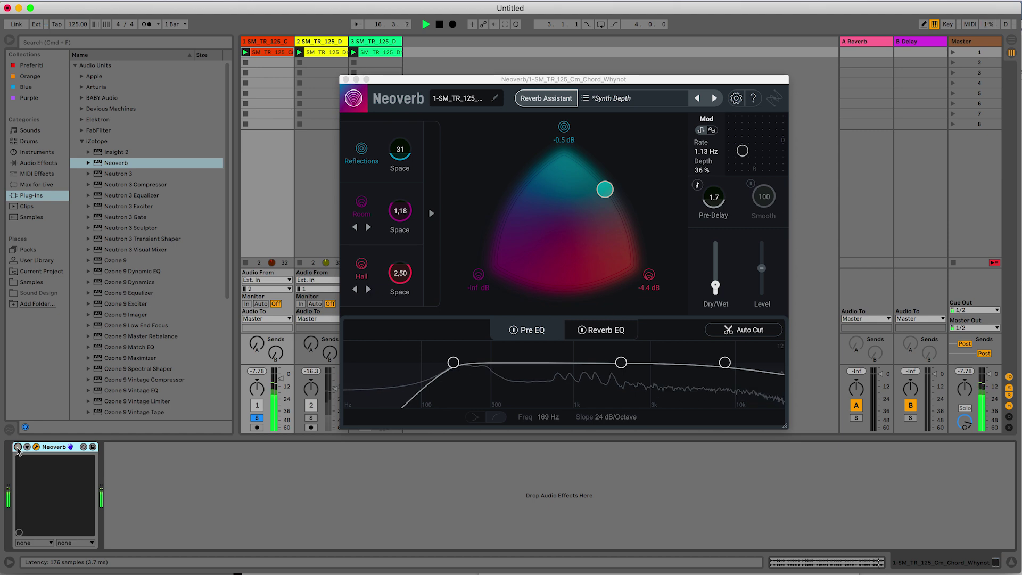
{"action": "left_click", "coordinate": [18, 447]}
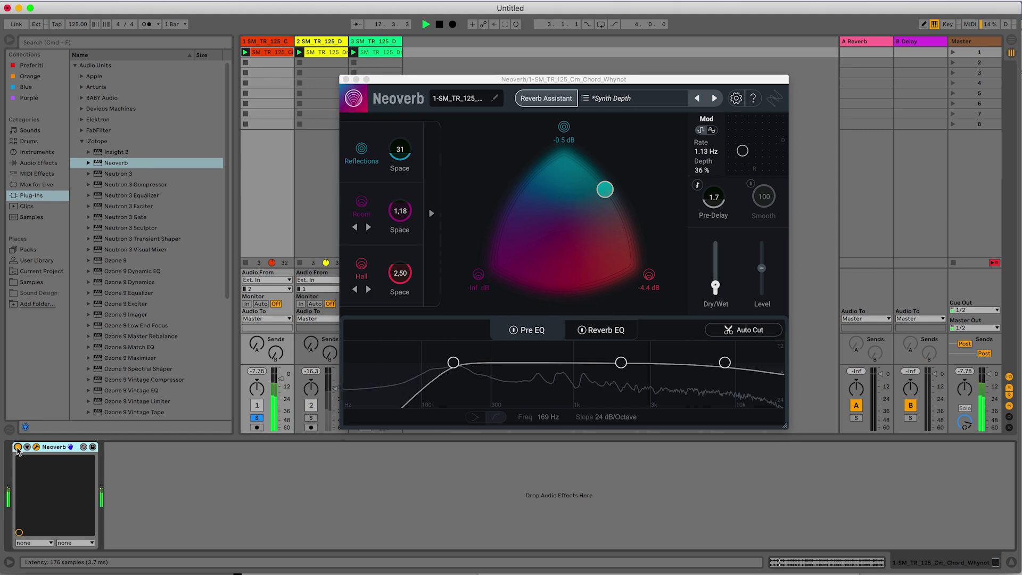
Step: Try Plate and L. Chamber, return to Room and Hall, and shorten Space to 0.67 and 1.63
{"action": "left_click", "coordinate": [510, 167]}
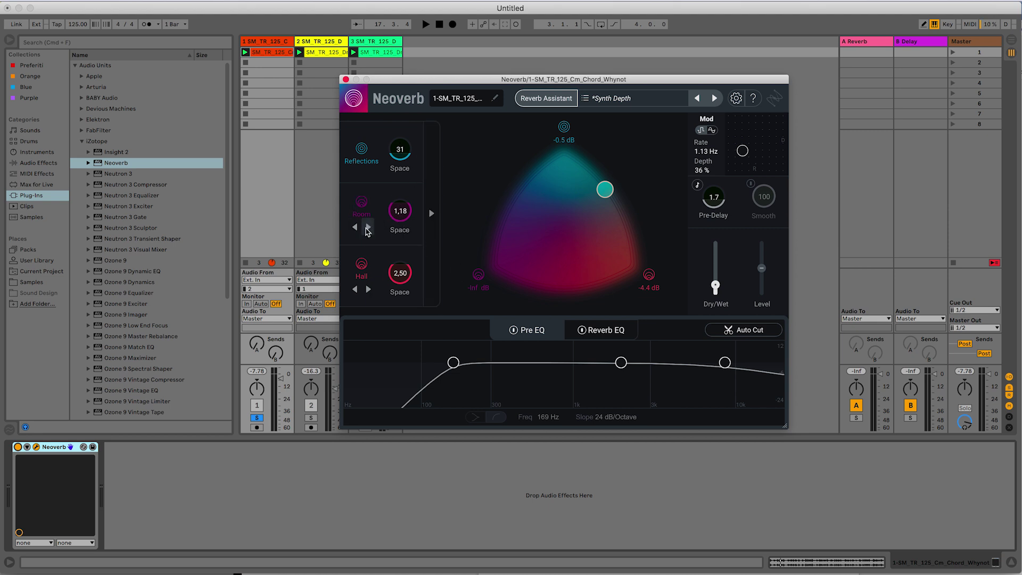
{"action": "left_click", "coordinate": [368, 227]}
{"action": "left_click", "coordinate": [367, 228]}
{"action": "left_click", "coordinate": [368, 228]}
{"action": "left_click", "coordinate": [367, 290]}
{"action": "left_click", "coordinate": [368, 290]}
{"action": "left_click_drag", "start_coordinate": [401, 277], "coordinate": [408, 296]}
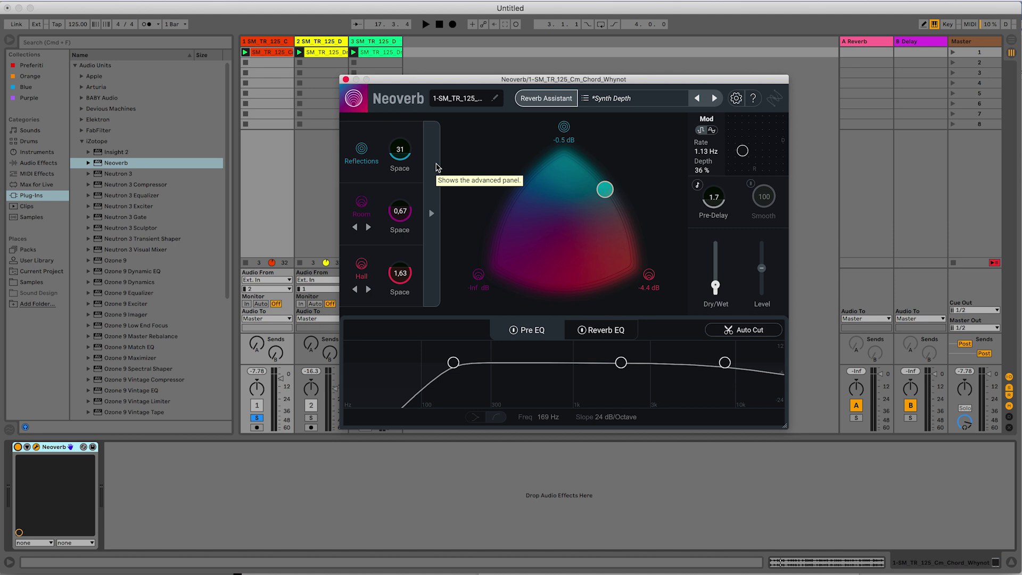
Step: Show the advanced early and tail settings and change the third reverb to L. Chamber
{"action": "left_click", "coordinate": [435, 167]}
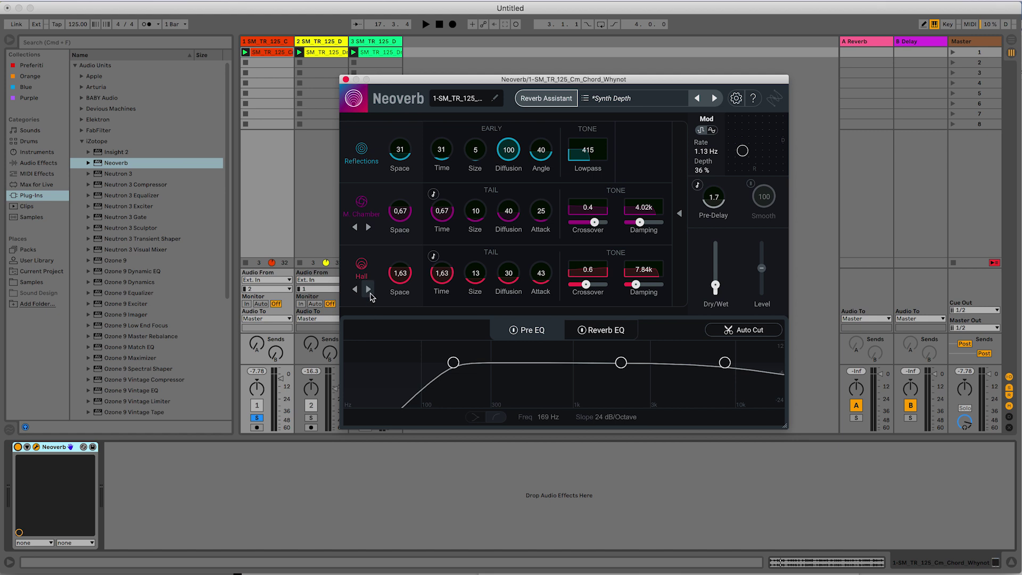
{"action": "left_click", "coordinate": [369, 289]}
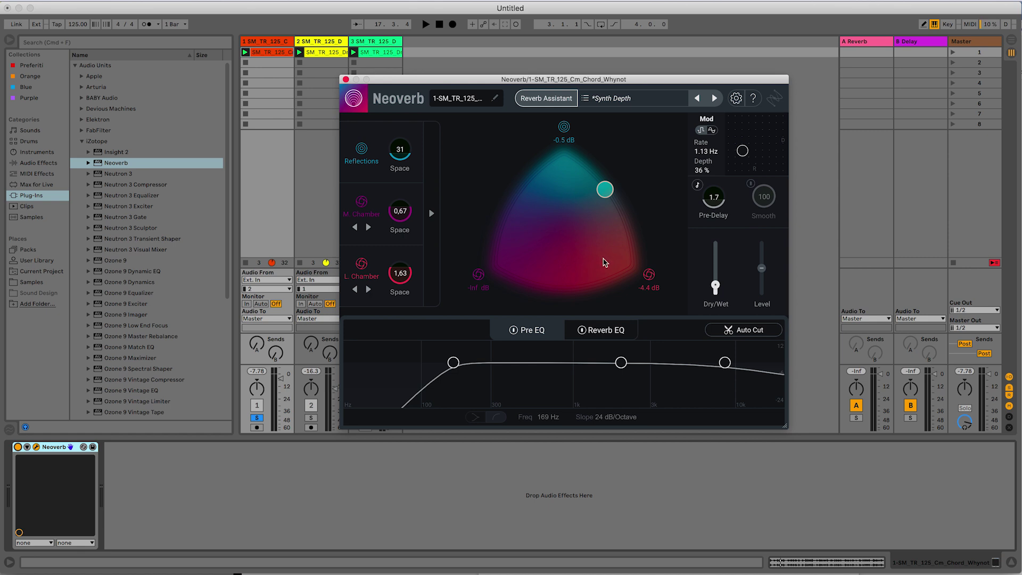
Step: Raise Dry/Wet to 78 % while listening, then enable Smooth and lower Dry/Wet to 33 %
{"action": "key", "text": "space"}
{"action": "left_click_drag", "start_coordinate": [715, 286], "coordinate": [715, 255]}
{"action": "key", "text": "space"}
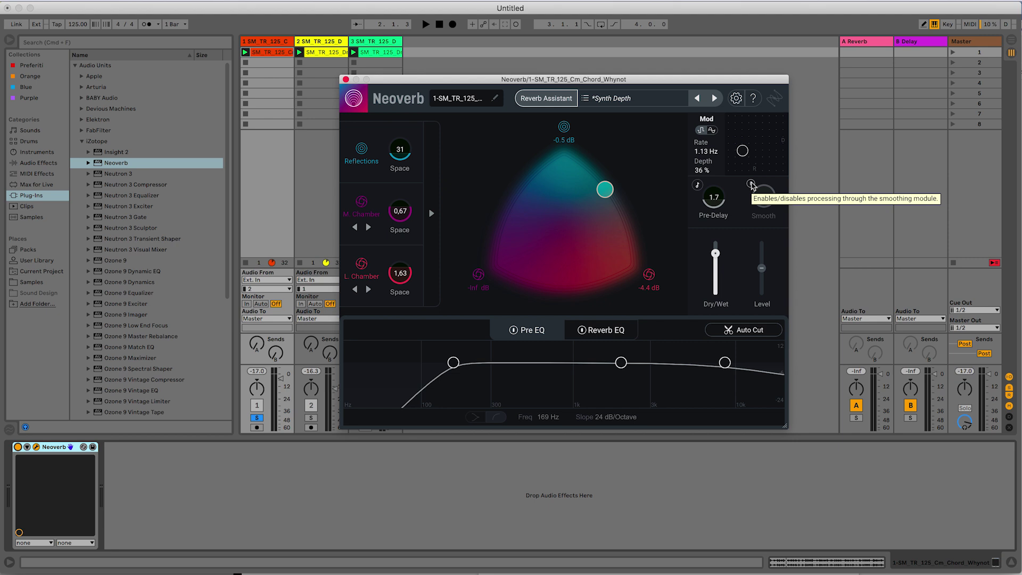
{"action": "key", "text": "space"}
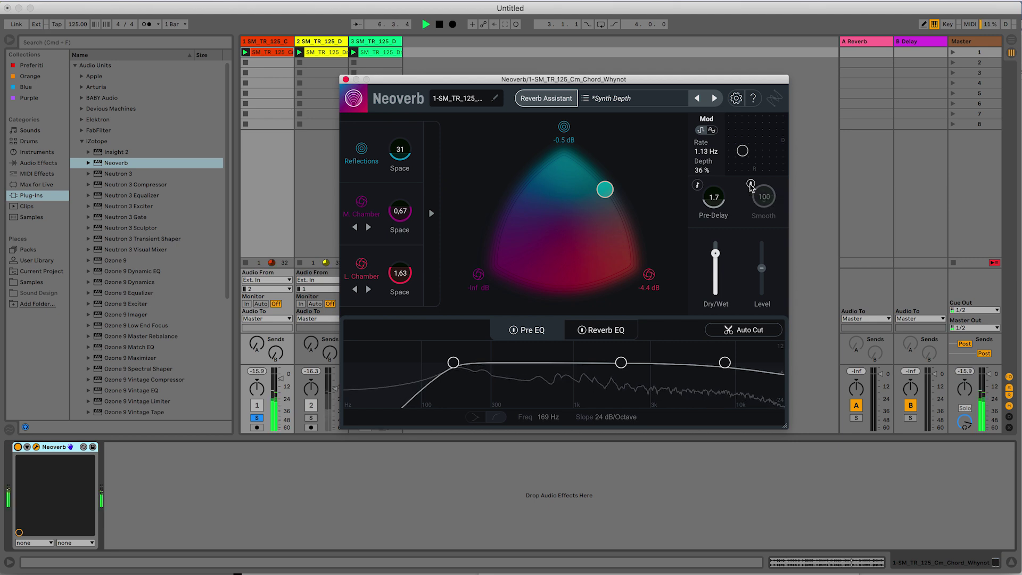
{"action": "left_click", "coordinate": [751, 184]}
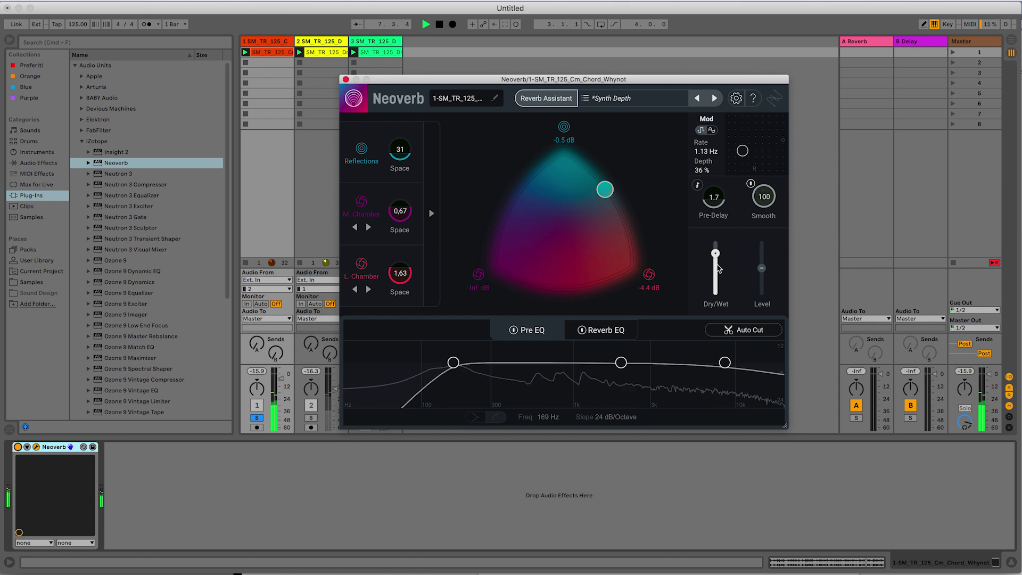
{"action": "left_click_drag", "start_coordinate": [716, 254], "coordinate": [716, 285]}
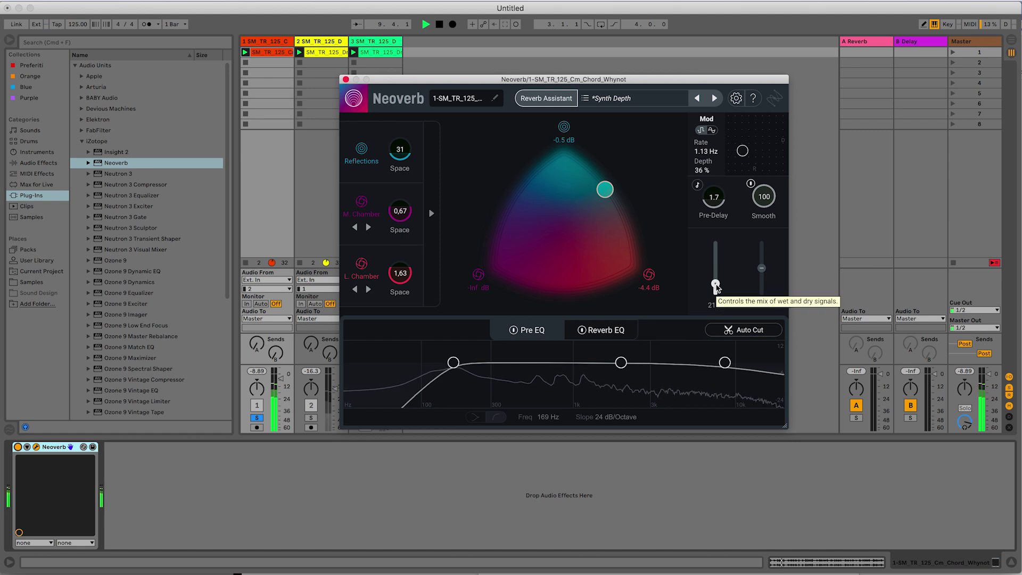
{"action": "key", "text": "space"}
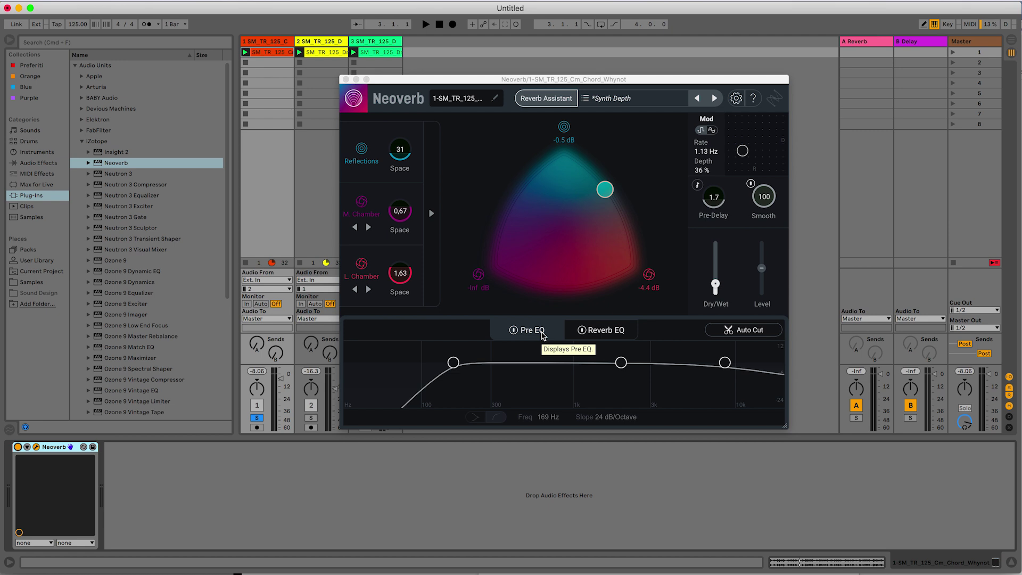
Step: Show the Reverb EQ, start Pre EQ Auto Cut, and raise the learned amount to about 199 %
{"action": "left_click", "coordinate": [600, 338]}
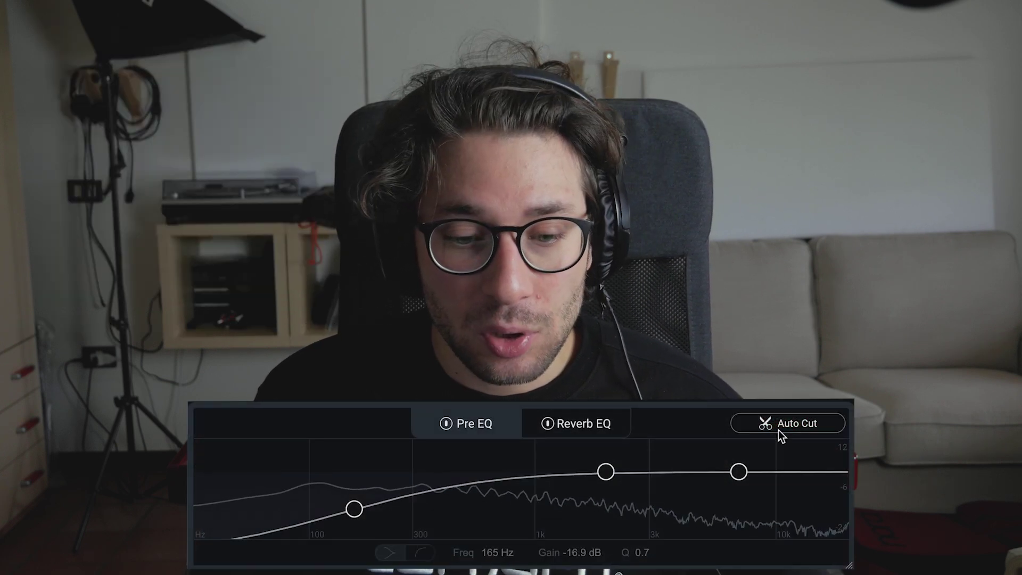
{"action": "left_click", "coordinate": [778, 430]}
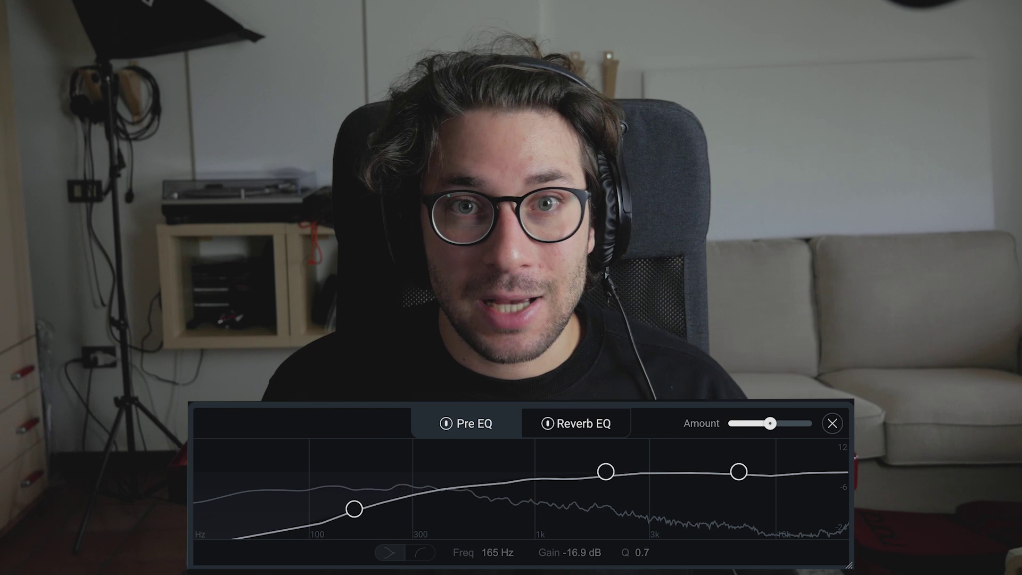
{"action": "left_click_drag", "start_coordinate": [776, 423], "coordinate": [812, 424]}
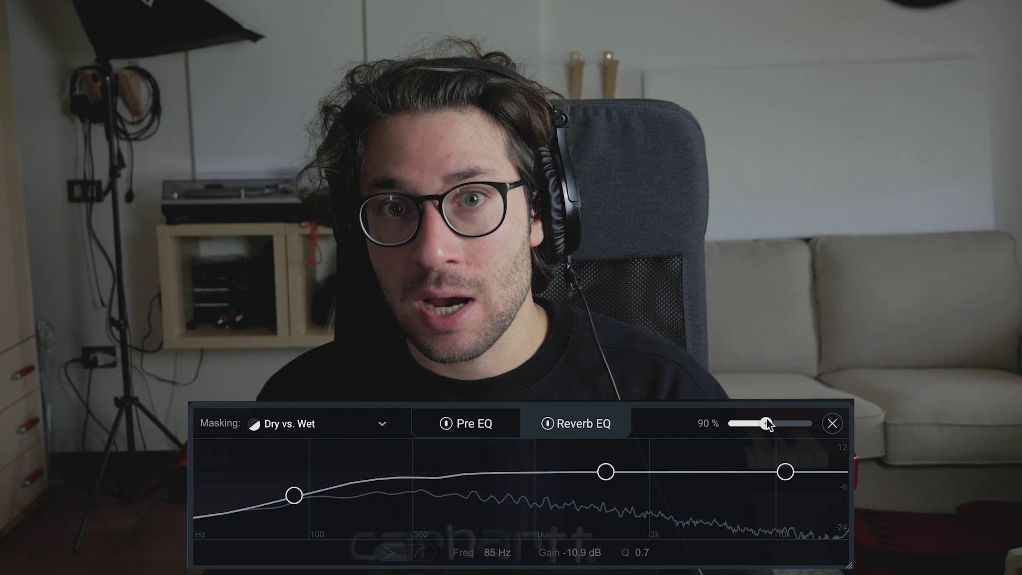
{"action": "left_click_drag", "start_coordinate": [771, 423], "coordinate": [805, 439]}
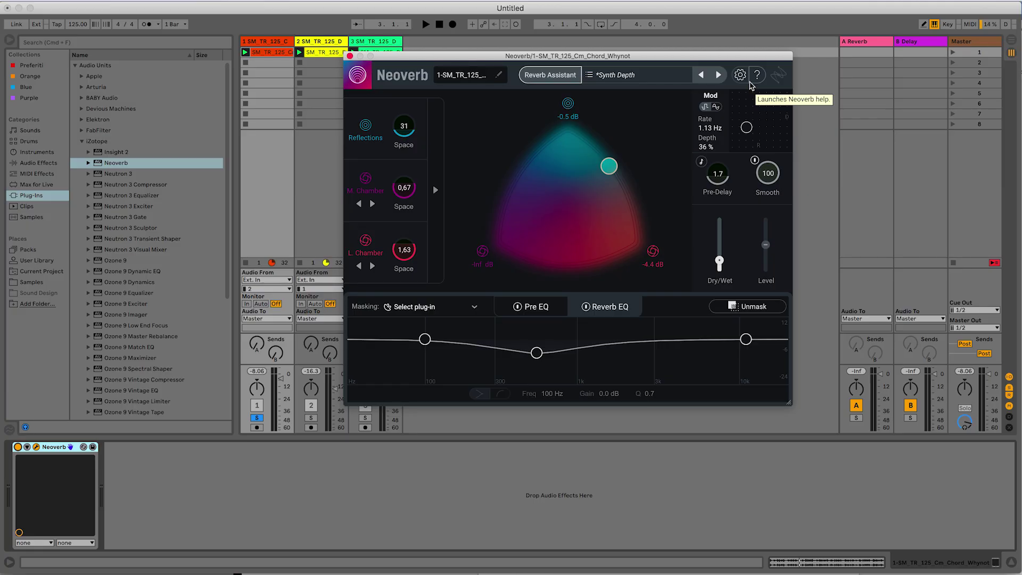
Step: Learn a Pre EQ Auto Cut during playback and set its amount to 200 %
{"action": "left_click_drag", "start_coordinate": [692, 56], "coordinate": [716, 71]}
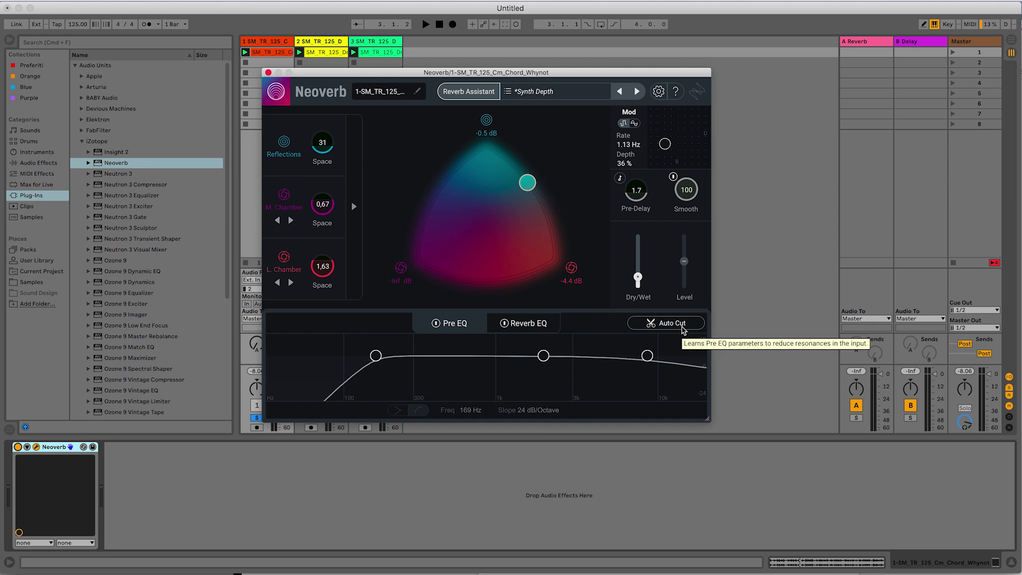
{"action": "left_click", "coordinate": [671, 323]}
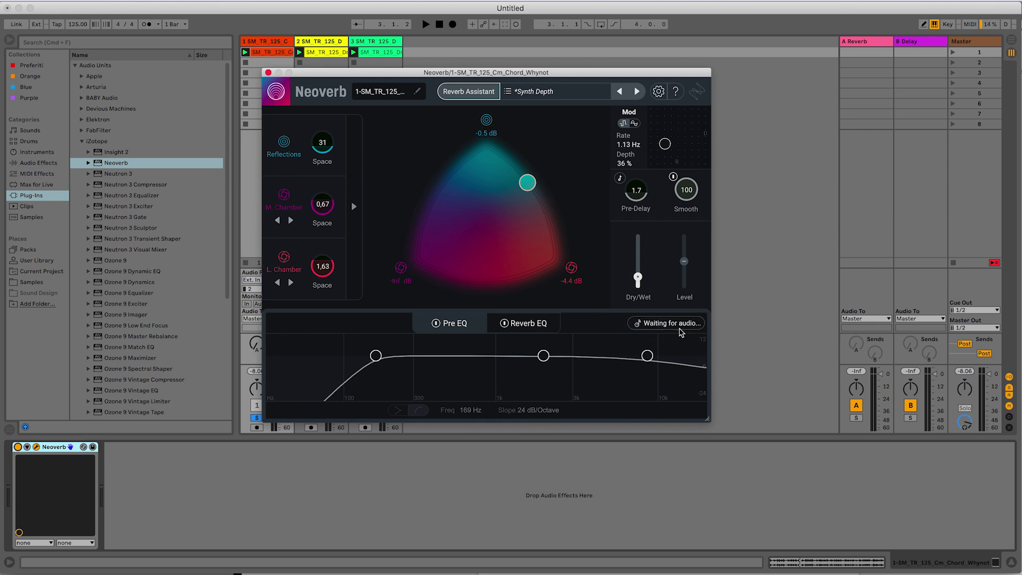
{"action": "key", "text": "space"}
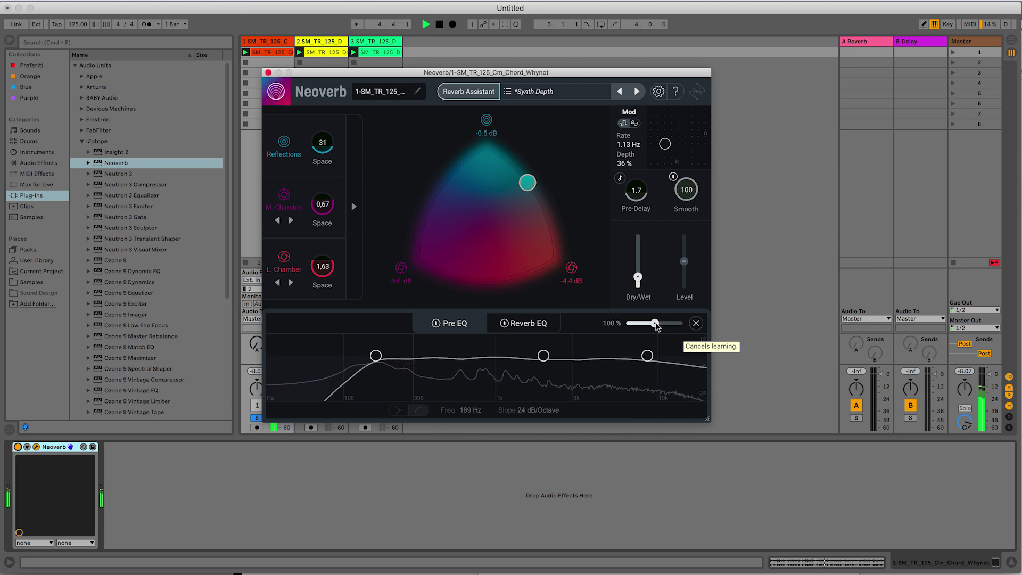
{"action": "key", "text": "space"}
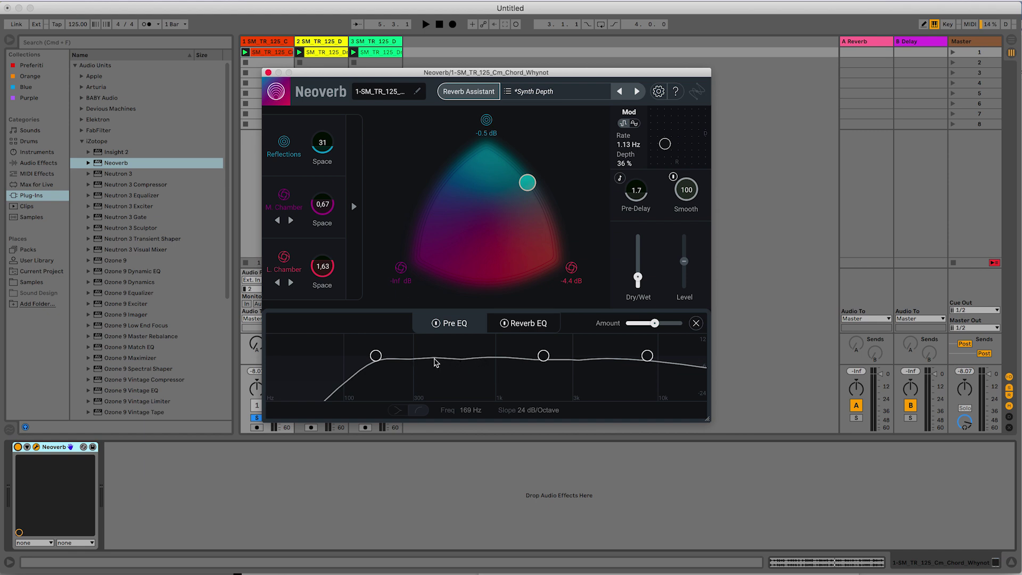
{"action": "left_click_drag", "start_coordinate": [655, 323], "coordinate": [699, 326]}
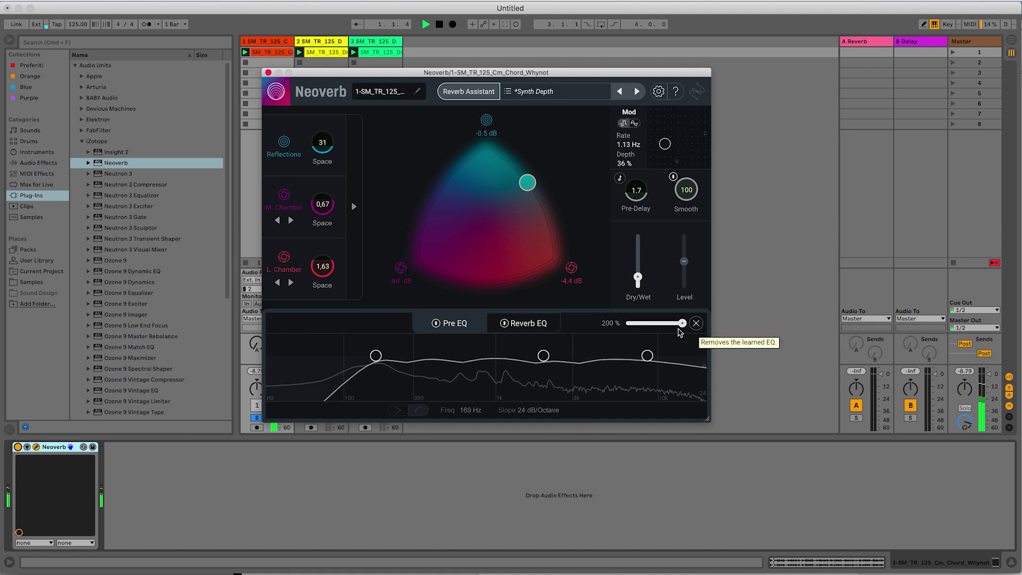
Step: Raise Dry/Wet to 48 % and compare the Pre EQ bypassed and re-enabled
{"action": "left_click_drag", "start_coordinate": [641, 275], "coordinate": [639, 263]}
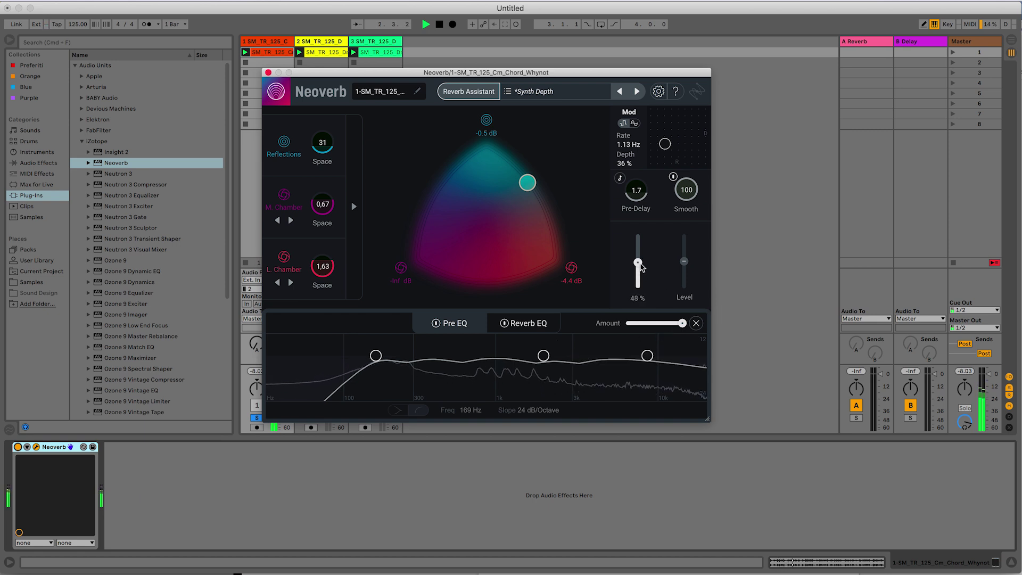
{"action": "left_click", "coordinate": [436, 324]}
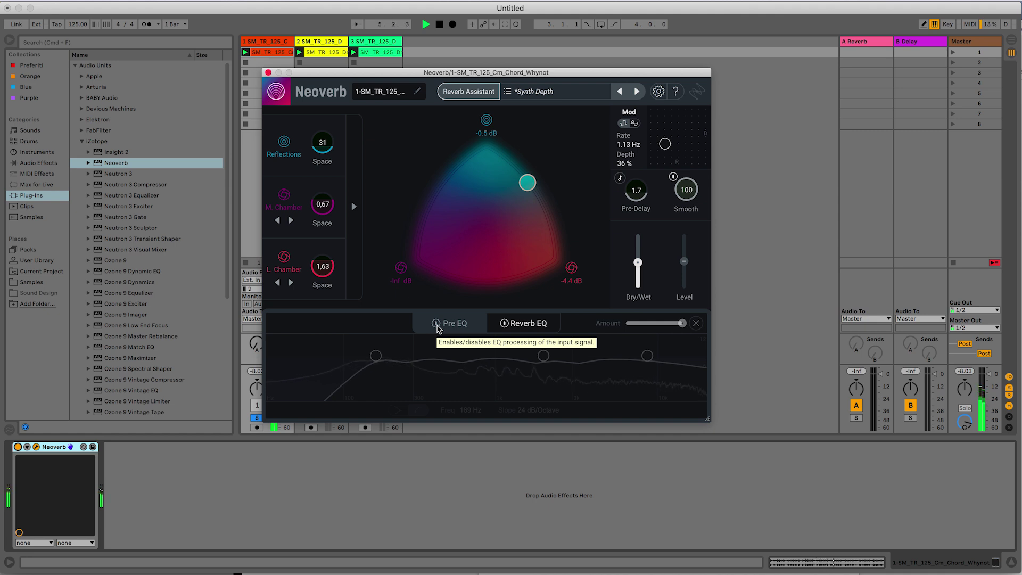
{"action": "left_click", "coordinate": [436, 326]}
{"action": "key", "text": "space"}
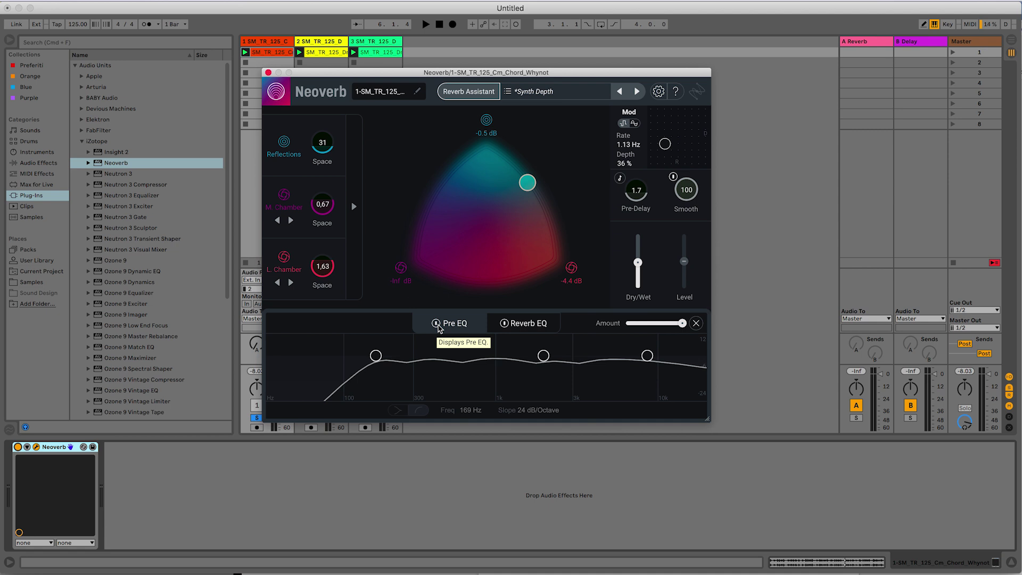
Step: Show the Reverb EQ, set the masking source to Dry vs. Wet, and listen to the synth reverb
{"action": "left_click", "coordinate": [527, 323]}
{"action": "key", "text": "space"}
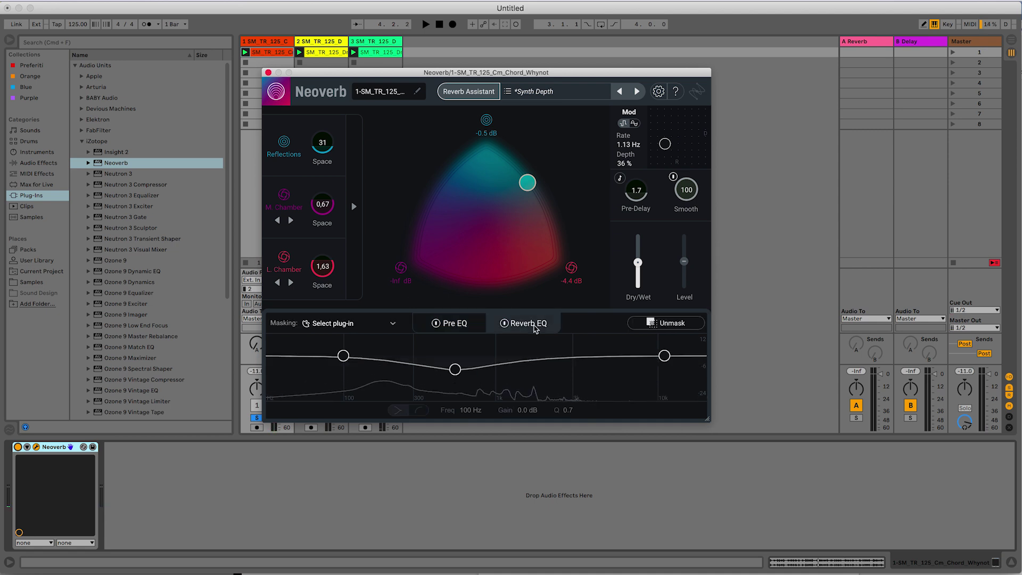
{"action": "left_click", "coordinate": [368, 324]}
{"action": "left_click", "coordinate": [349, 357]}
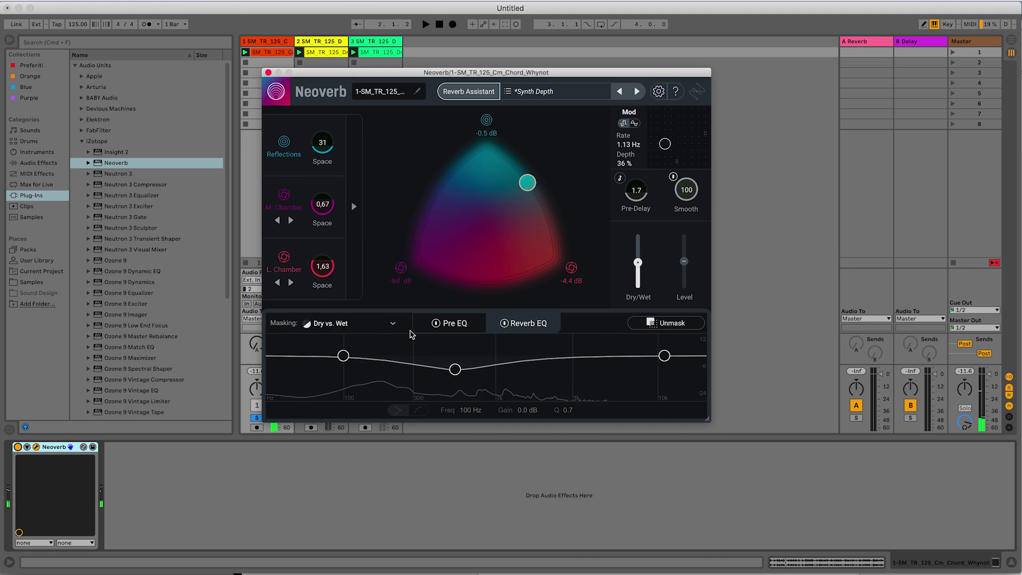
{"action": "key", "text": "space"}
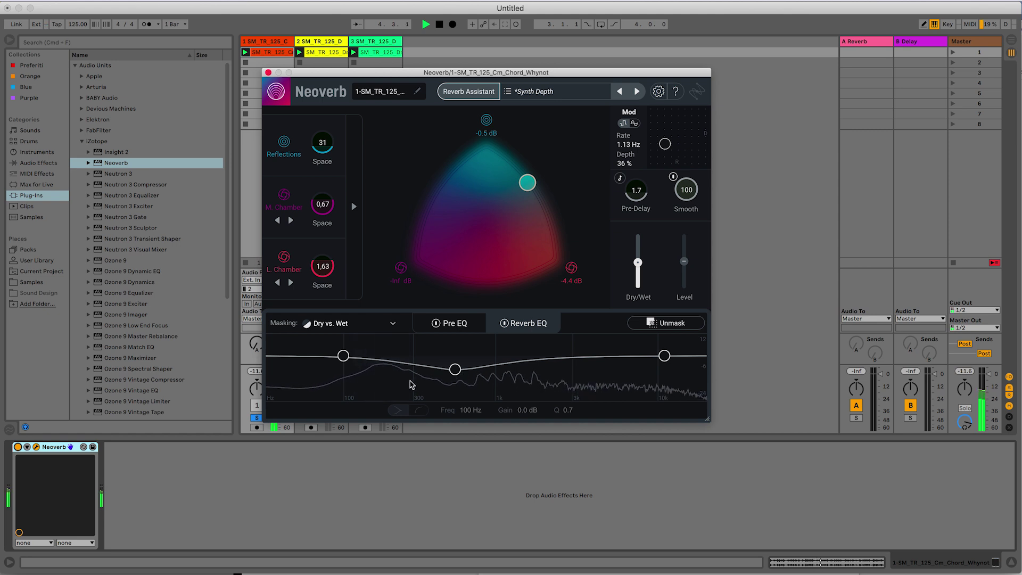
{"action": "key", "text": "space"}
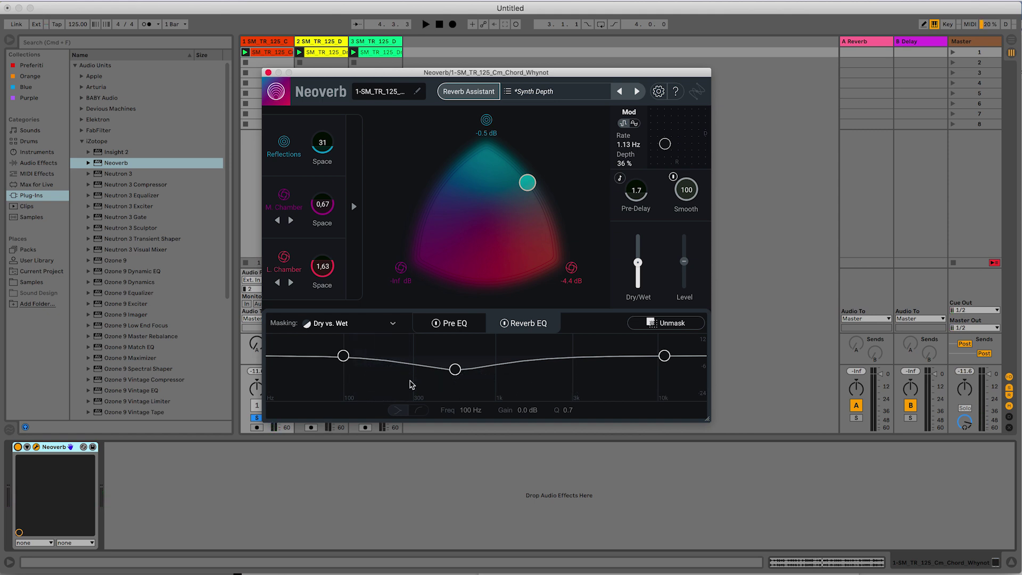
Step: Run the Unmask check during playback until it reports no significant masking
{"action": "left_click", "coordinate": [639, 328]}
{"action": "key", "text": "space"}
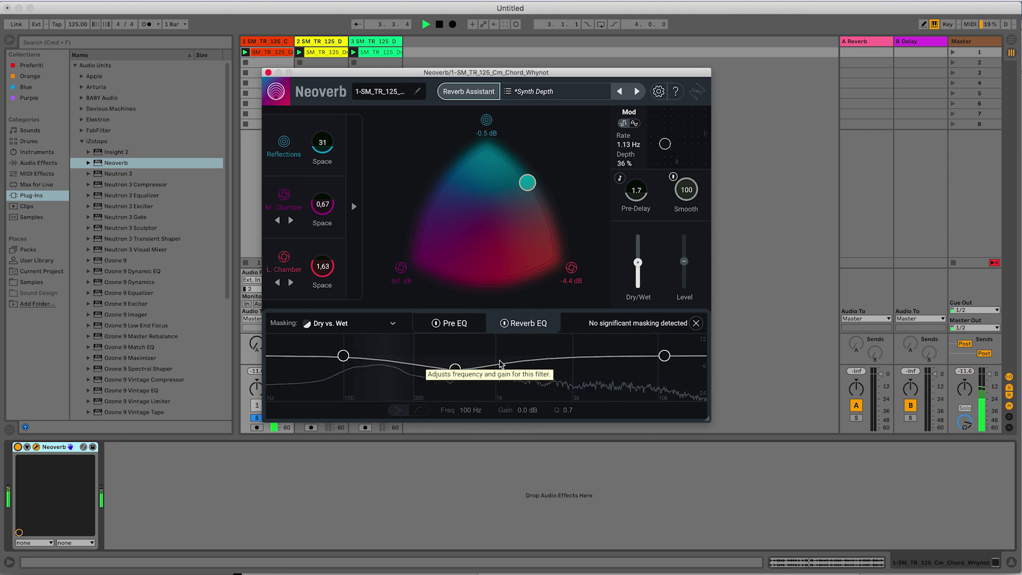
{"action": "key", "text": "space"}
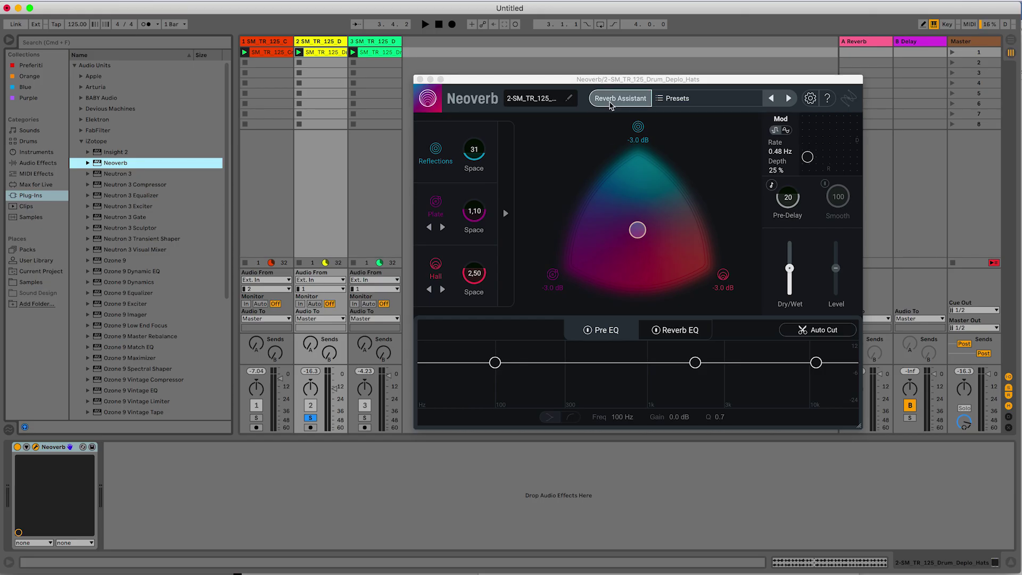
Step: Launch Neoverb's Reverb Assistant on the hats track and loop playback for it to hear
{"action": "left_click", "coordinate": [610, 101]}
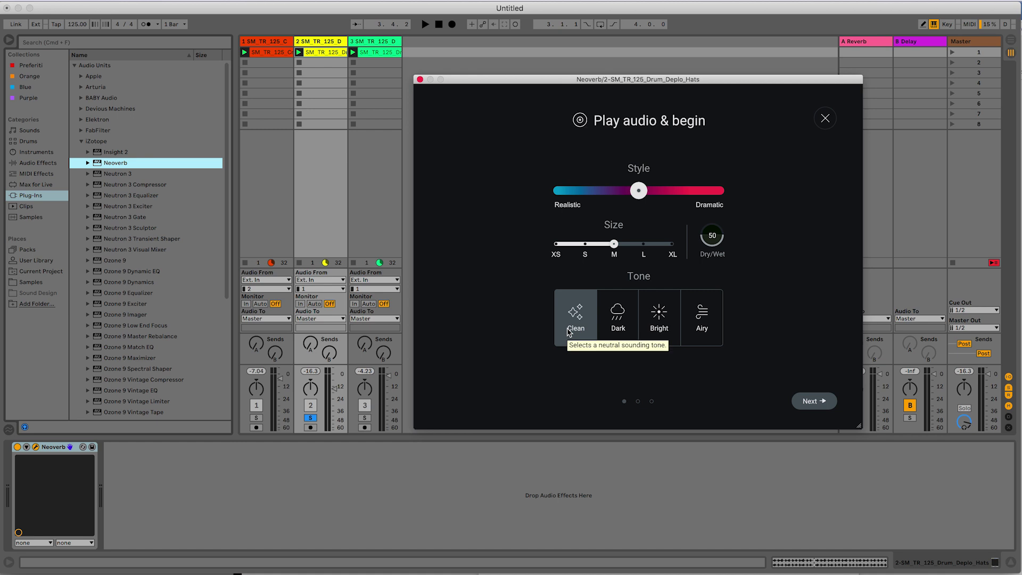
{"action": "key", "text": "space"}
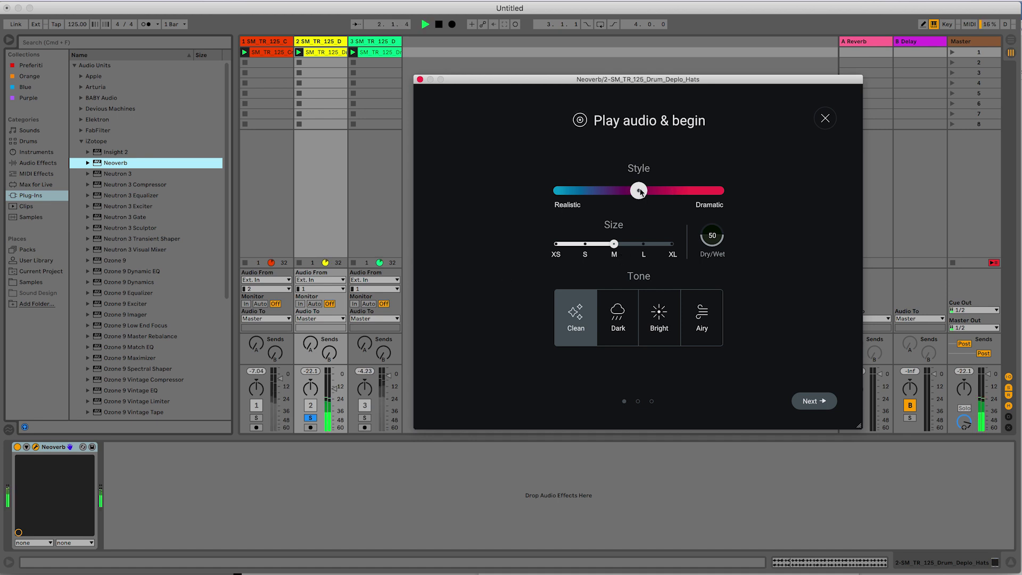
{"action": "key", "text": "space"}
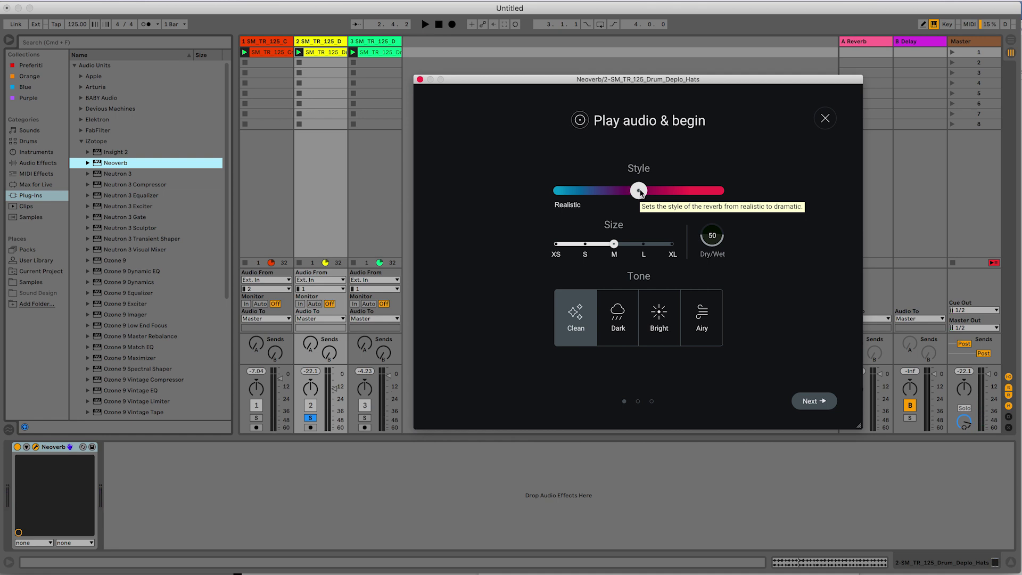
{"action": "key", "text": "space"}
Step: Nudge the Style slightly toward Dramatic and shrink the Size from M to S
{"action": "mouse_move", "coordinate": [640, 192]}
{"action": "left_mouse_down"}
{"action": "mouse_move", "coordinate": [727, 199]}
{"action": "mouse_move", "coordinate": [554, 191]}
{"action": "mouse_move", "coordinate": [624, 186]}
{"action": "left_mouse_up"}
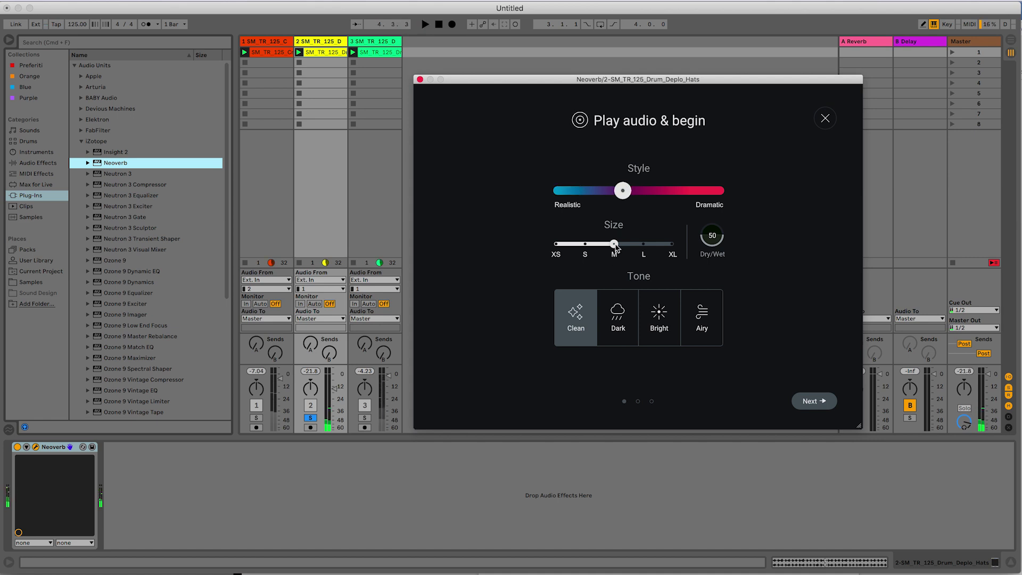
{"action": "left_click_drag", "start_coordinate": [616, 249], "coordinate": [588, 248]}
{"action": "key", "text": "space"}
{"action": "left_click_drag", "start_coordinate": [622, 191], "coordinate": [633, 192]}
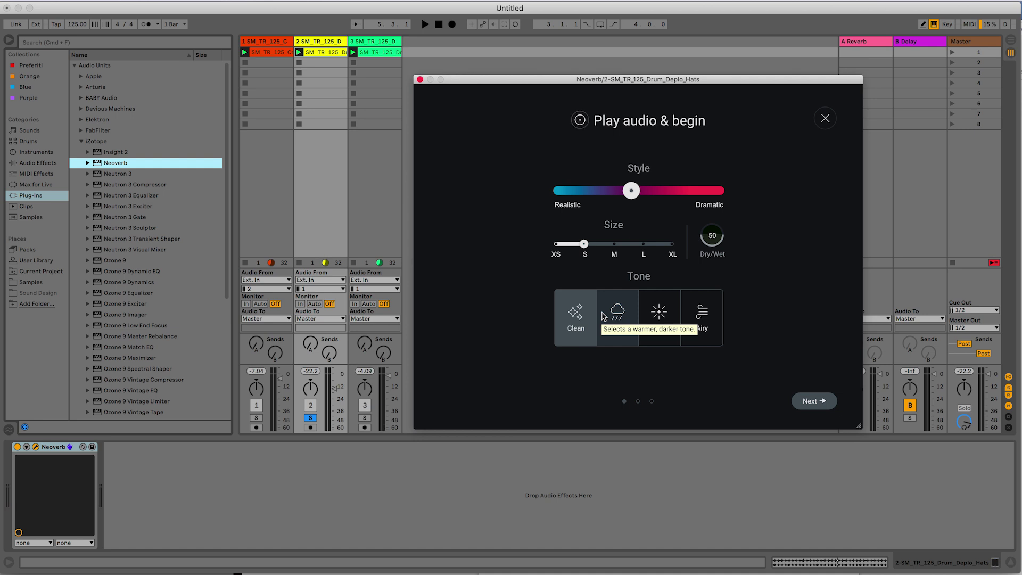
{"action": "key", "text": "space"}
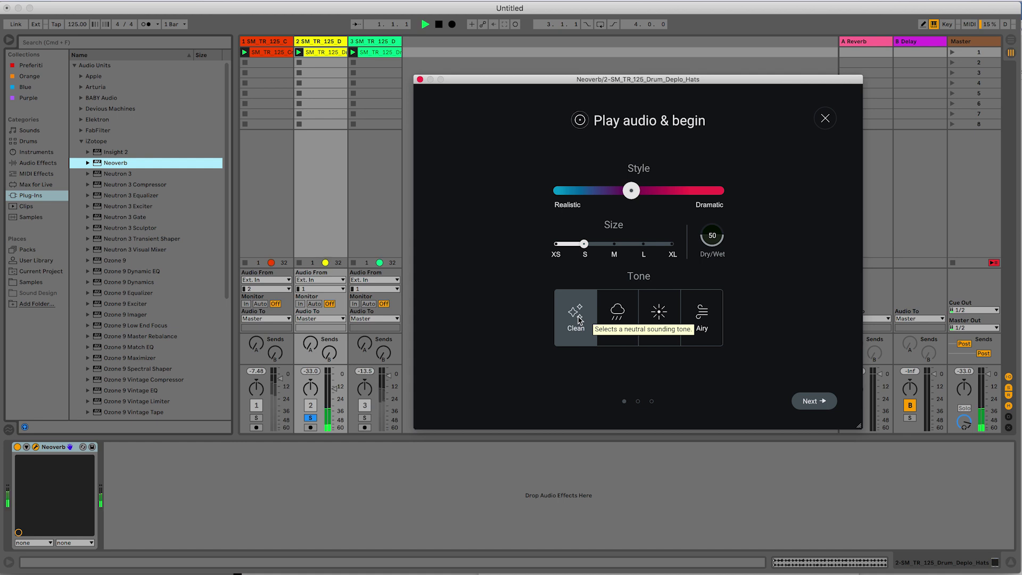
Step: Audition the Dark, Bright and Airy reverb Tone options
{"action": "left_click", "coordinate": [616, 321]}
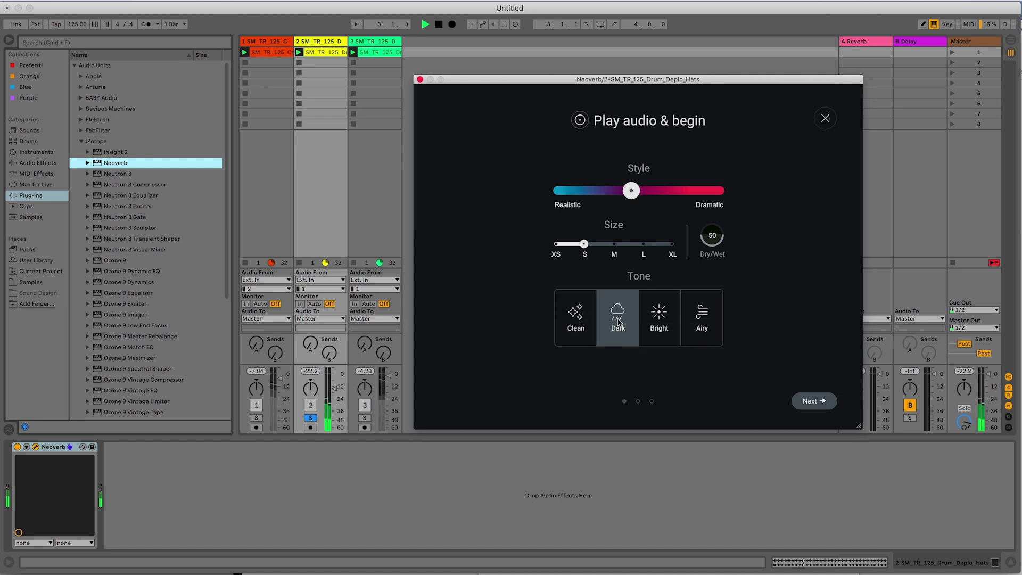
{"action": "left_click", "coordinate": [658, 319]}
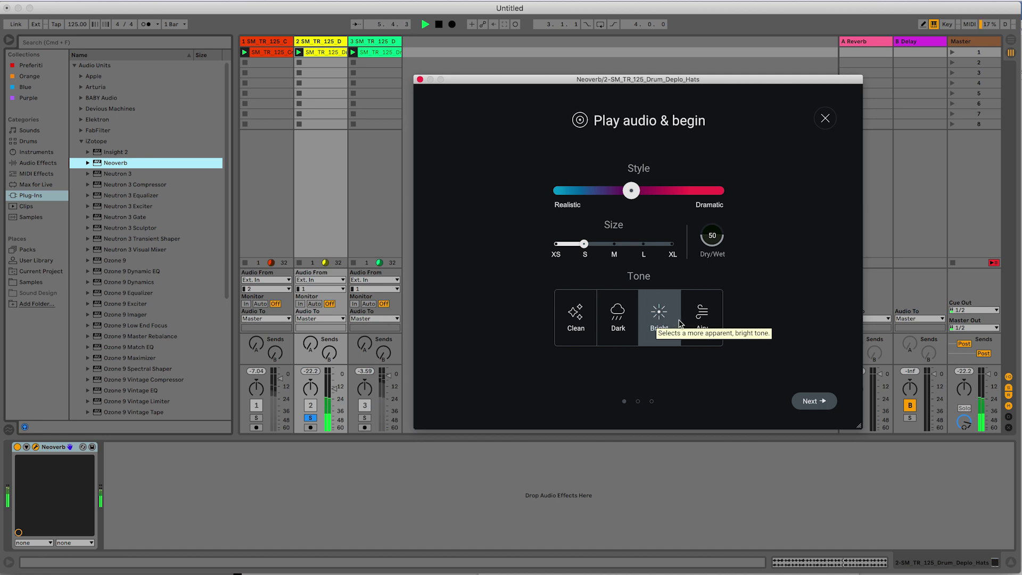
{"action": "left_click", "coordinate": [700, 314]}
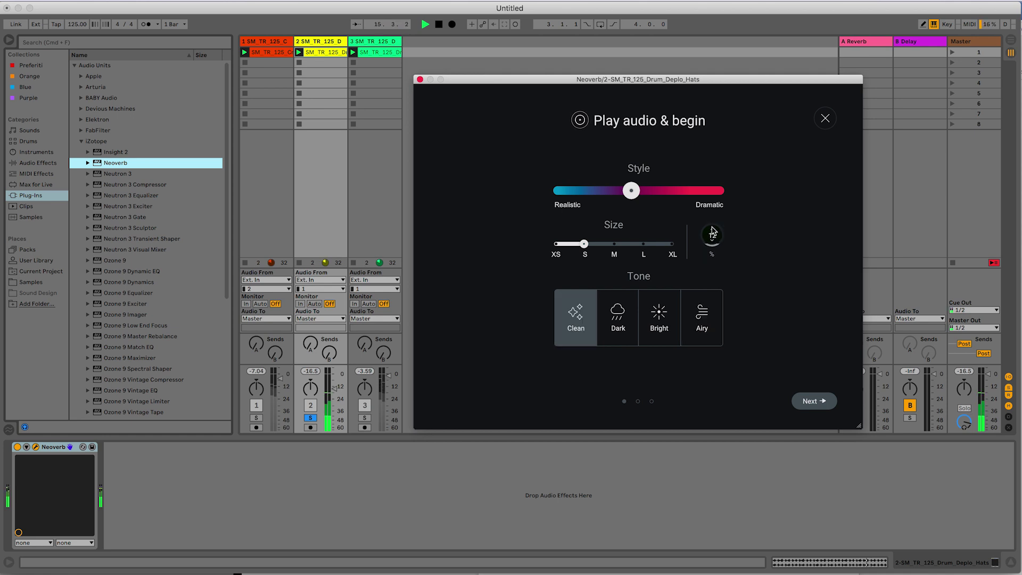
Step: Accept the Assistant's Auto Cut reverb, close Neoverb, and select track 3
{"action": "left_click", "coordinate": [814, 402]}
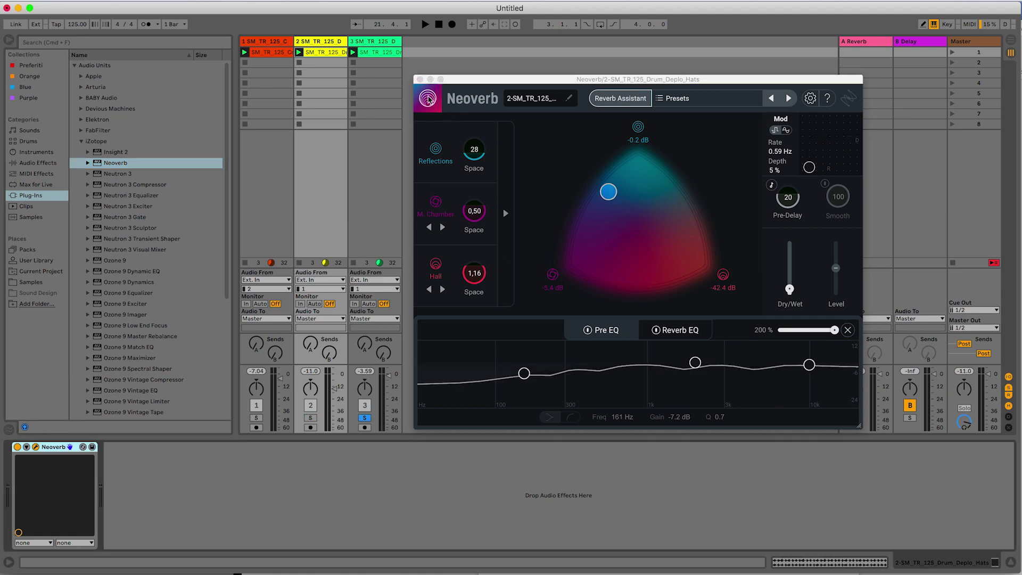
{"action": "left_click", "coordinate": [420, 80]}
{"action": "left_click", "coordinate": [389, 49]}
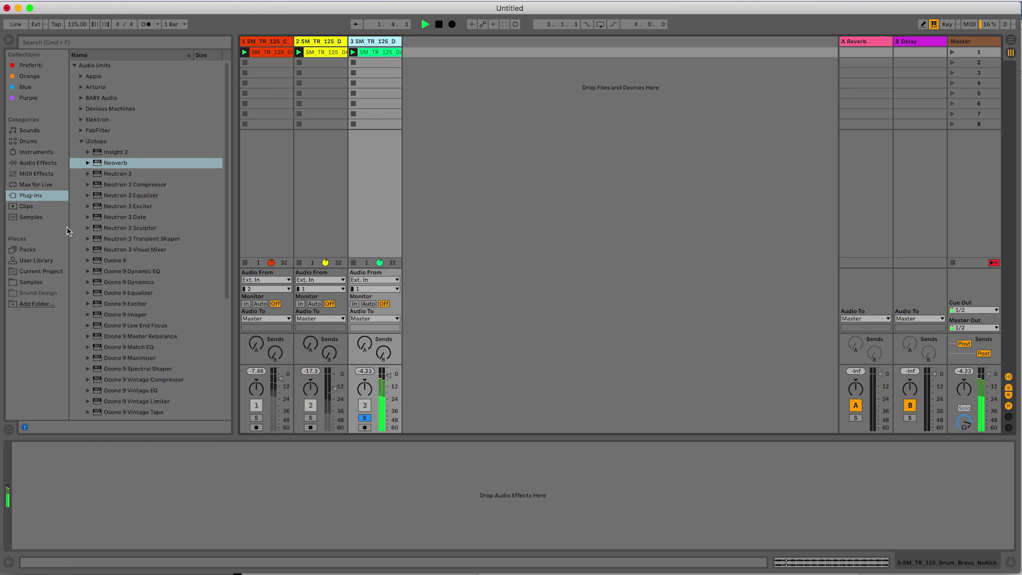
Step: Load Neoverb onto track 3 and switch it to the Outer Orbit preset
{"action": "double_click", "coordinate": [111, 163]}
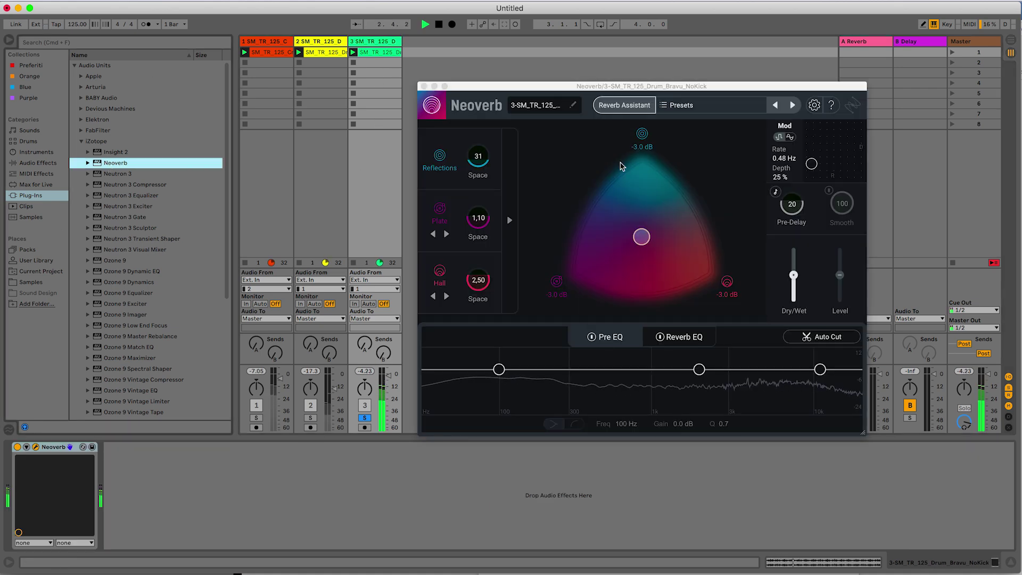
{"action": "left_click_drag", "start_coordinate": [794, 275], "coordinate": [794, 295]}
{"action": "left_click", "coordinate": [716, 105]}
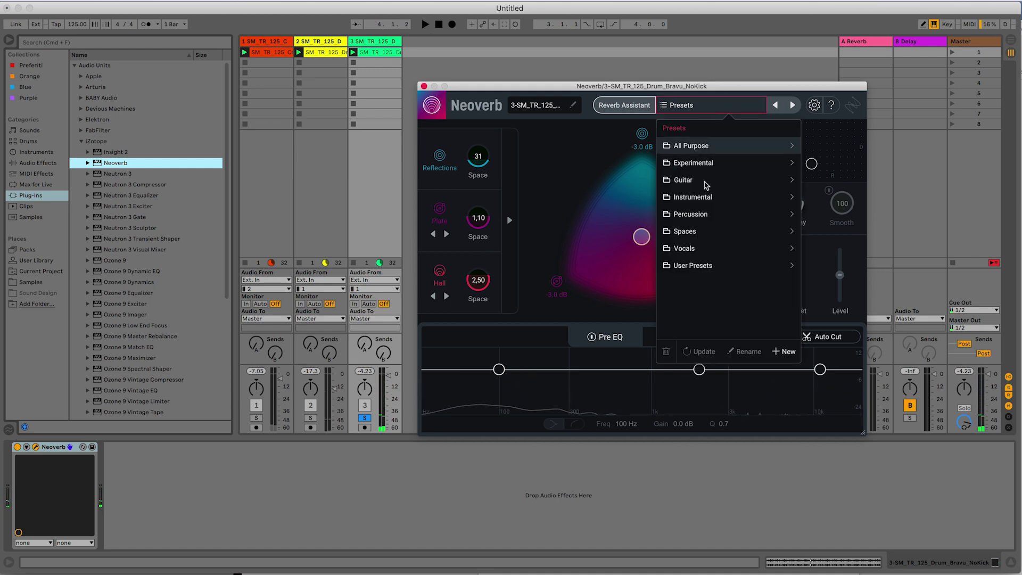
{"action": "left_click", "coordinate": [792, 105]}
{"action": "key", "text": "space"}
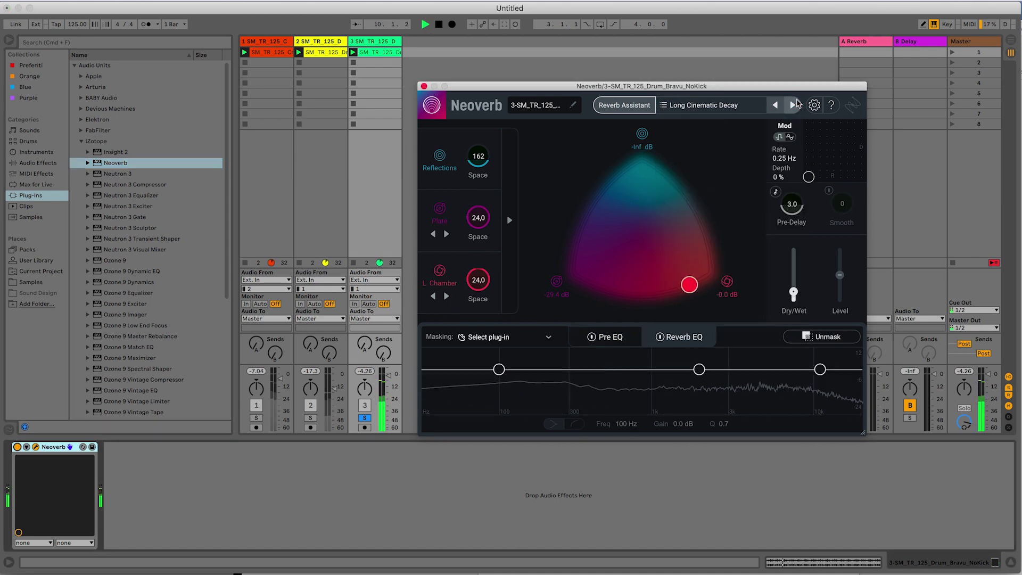
{"action": "left_click", "coordinate": [794, 105]}
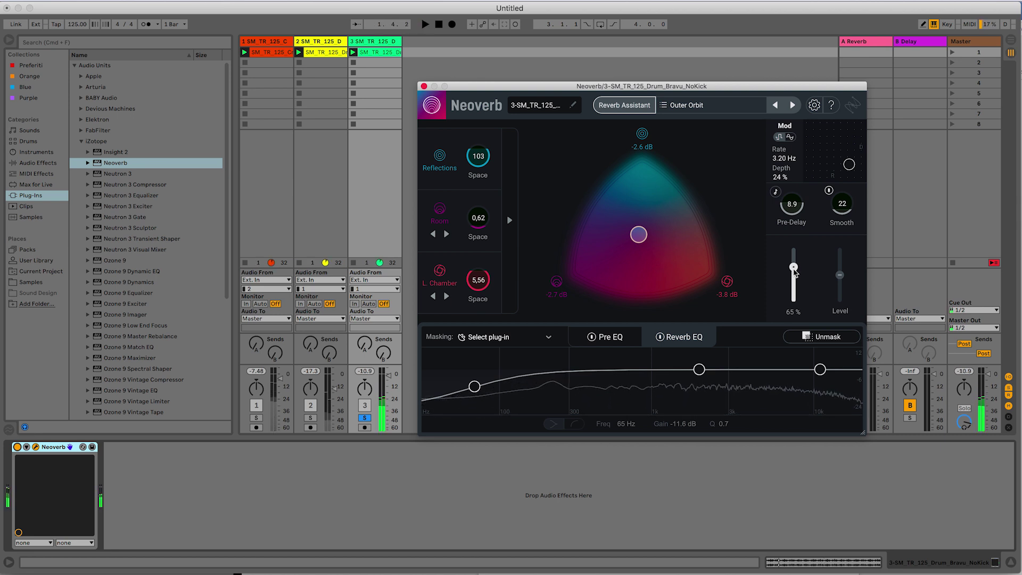
Step: Push the blend fully to Reflections, lower Dry/Wet to about 20%, and unsolo track 3
{"action": "left_click_drag", "start_coordinate": [637, 236], "coordinate": [636, 187]}
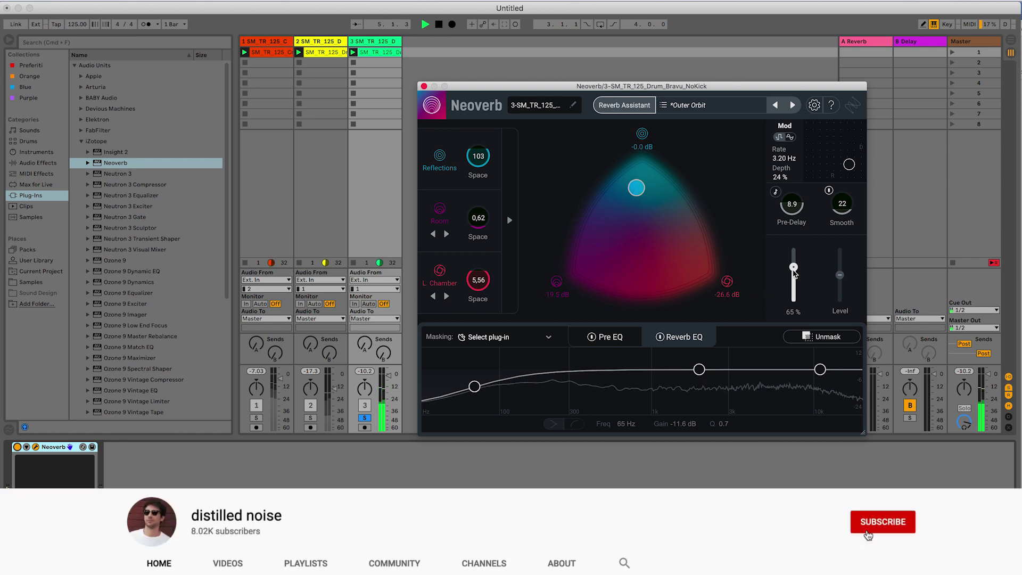
{"action": "left_click_drag", "start_coordinate": [794, 270], "coordinate": [794, 301]}
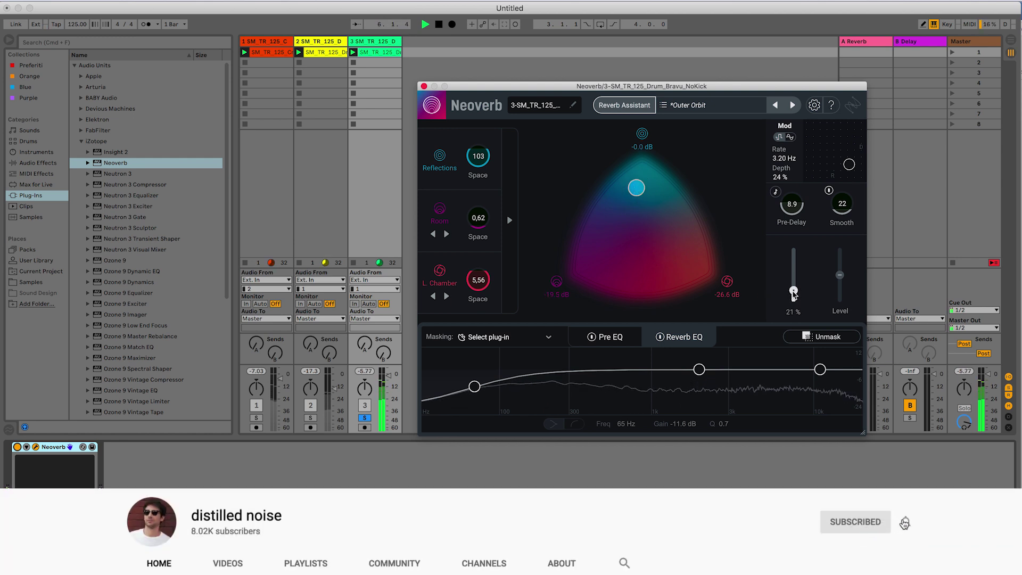
{"action": "left_click", "coordinate": [17, 447]}
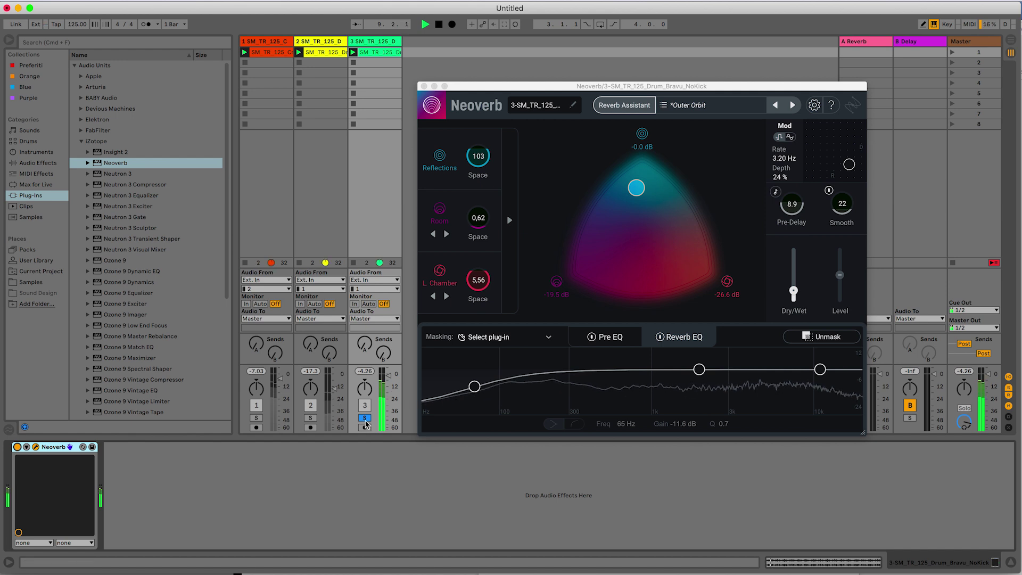
{"action": "left_click", "coordinate": [365, 419]}
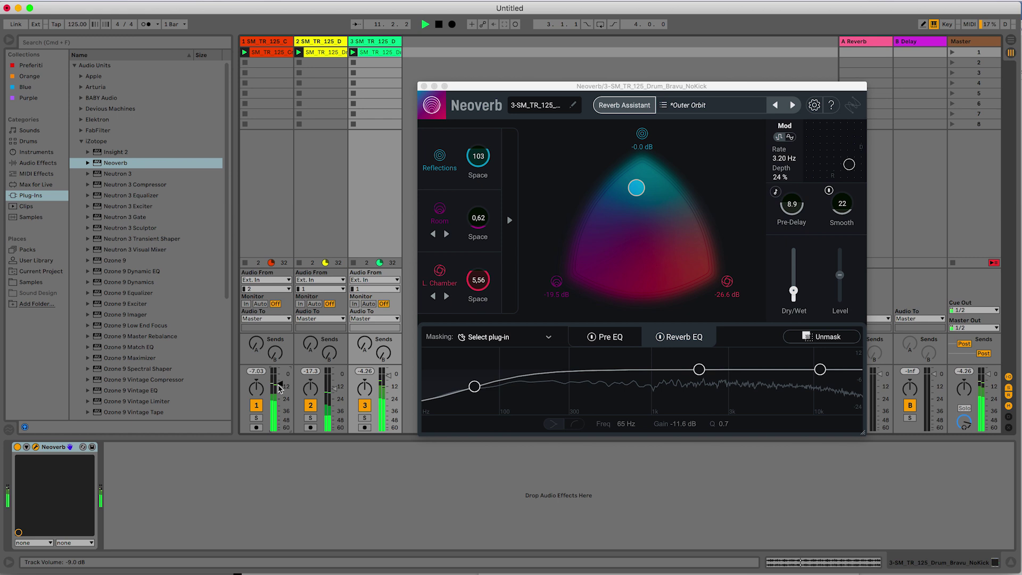
{"action": "left_click", "coordinate": [794, 292]}
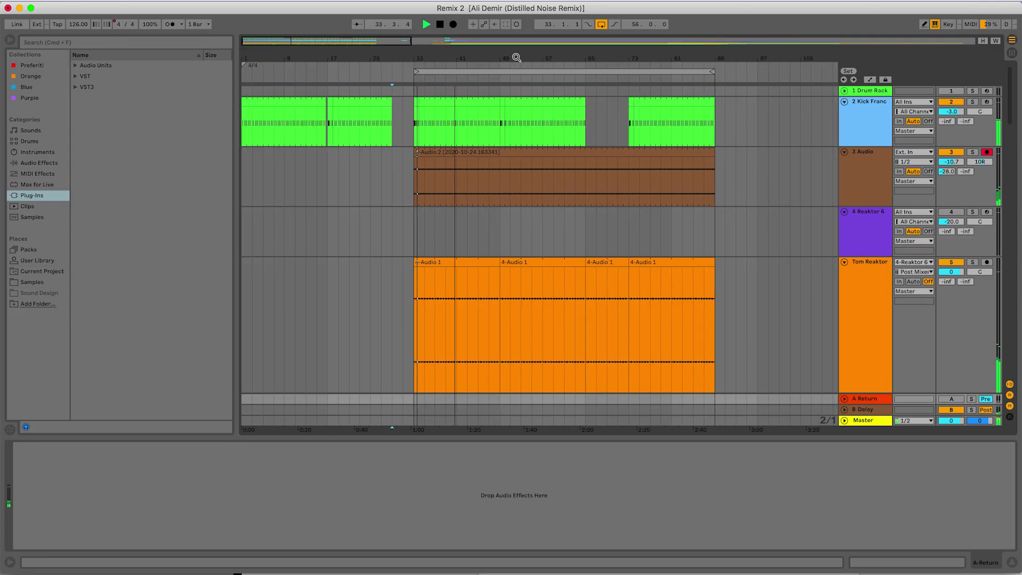
Step: Zoom the arrangement in around bar 33
{"action": "left_click_drag", "start_coordinate": [419, 54], "coordinate": [419, 54]}
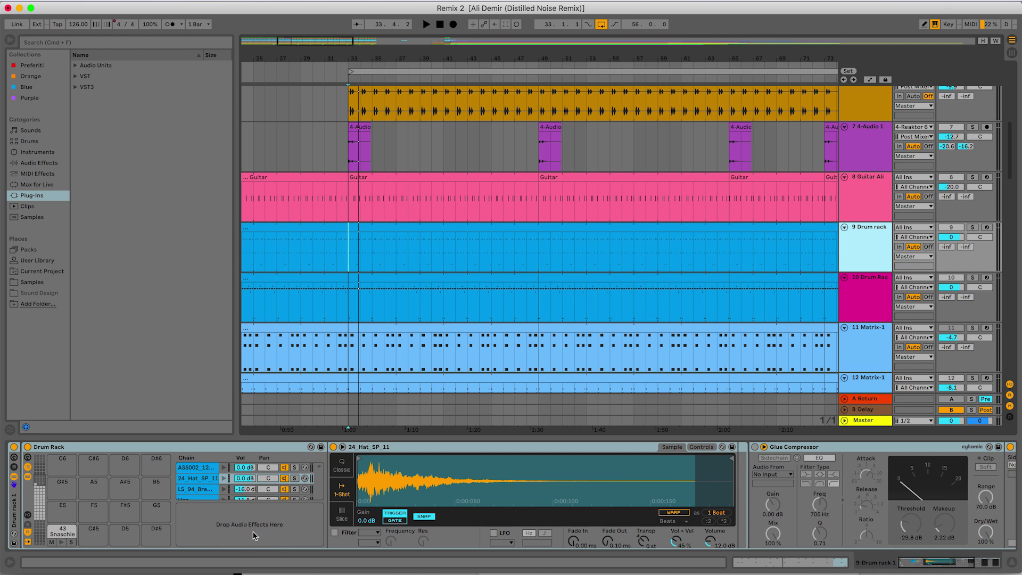
{"action": "left_click", "coordinate": [32, 196]}
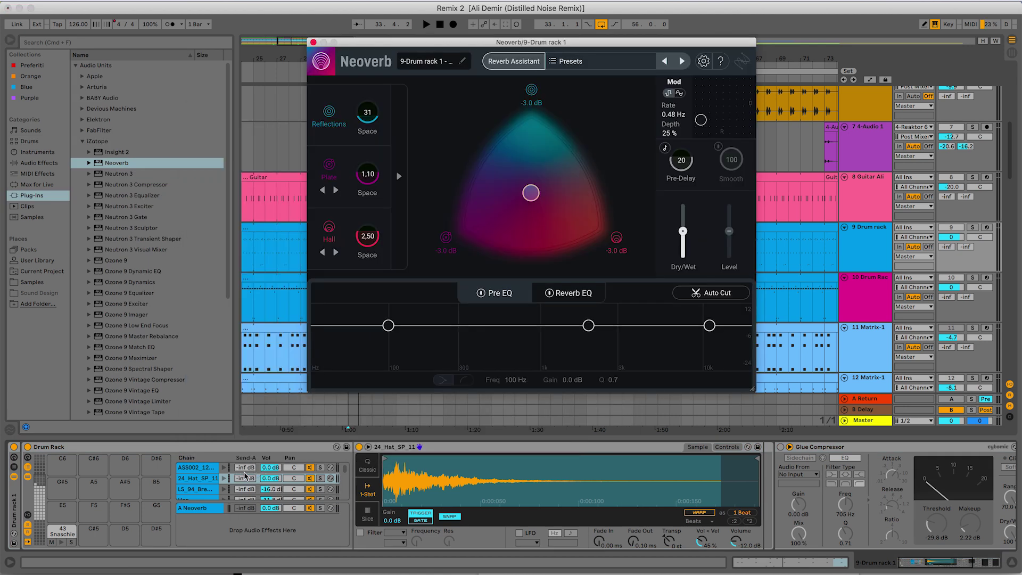
{"action": "left_click_drag", "start_coordinate": [248, 472], "coordinate": [246, 470]}
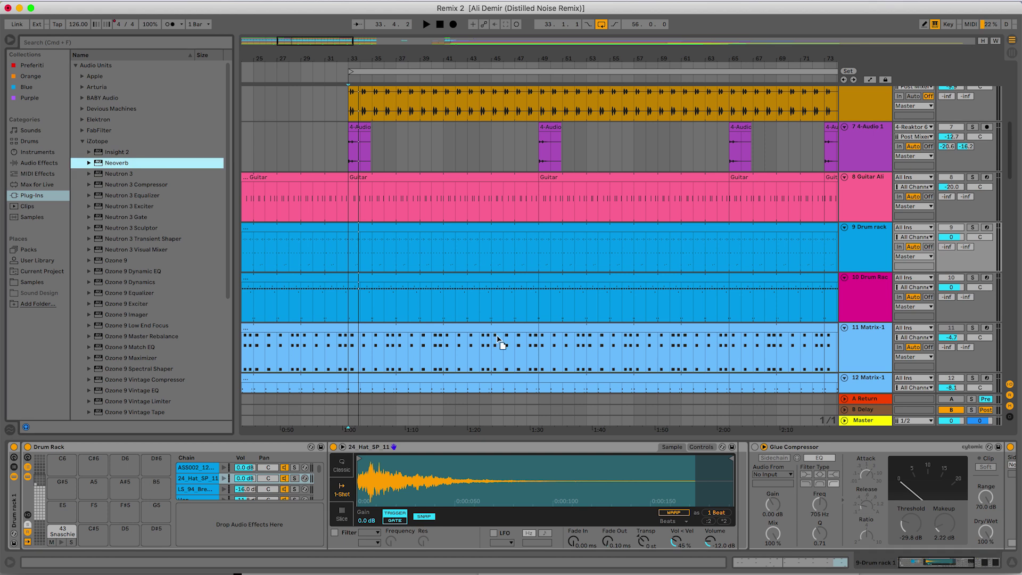
Step: Add Neoverb to the 9 Drum rack track's device chain and start playback
{"action": "scroll", "coordinate": [596, 378], "scroll_direction": "down", "scroll_amount": 1}
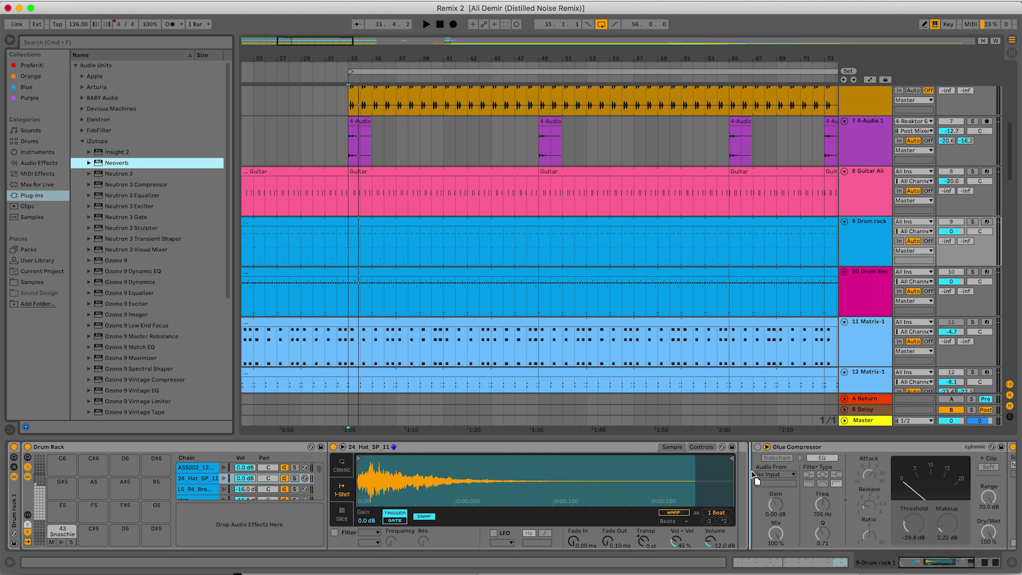
{"action": "left_click_drag", "start_coordinate": [753, 474], "coordinate": [755, 475]}
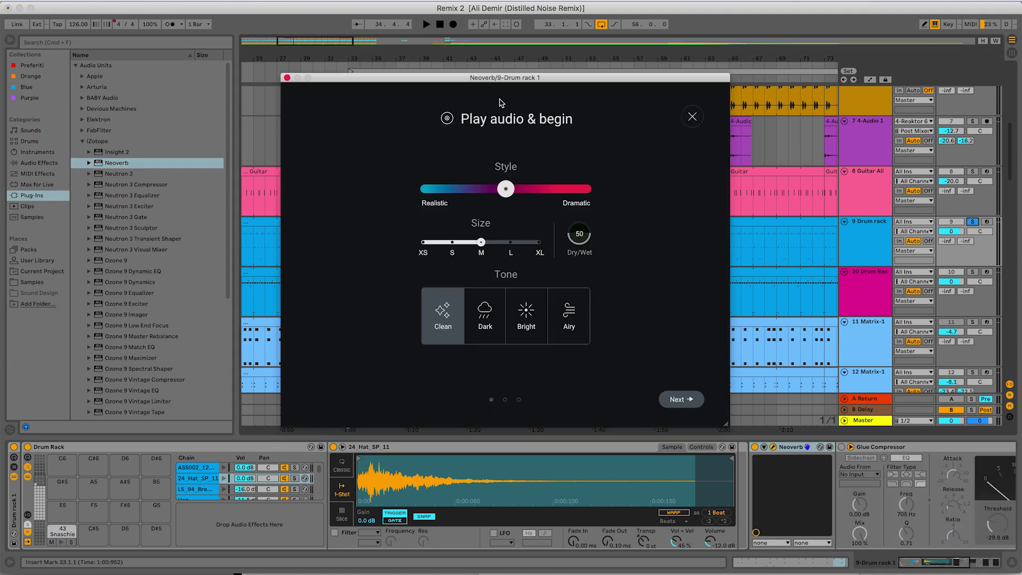
{"action": "key", "text": "space"}
Step: Set Size S, Dry/Wet 100, let the assistant build, then raise the low Pre EQ band
{"action": "left_click_drag", "start_coordinate": [482, 245], "coordinate": [452, 244]}
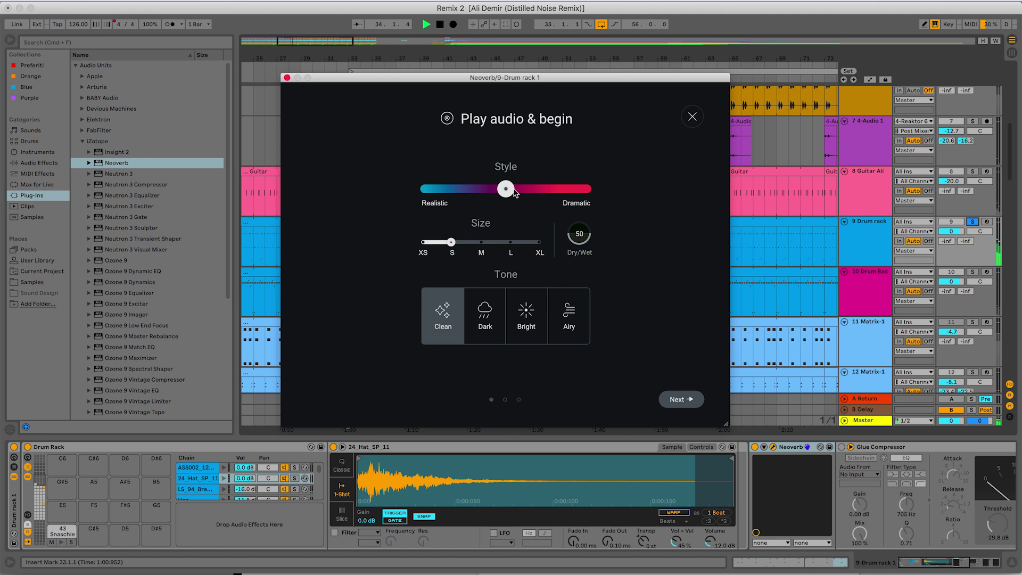
{"action": "left_click_drag", "start_coordinate": [506, 189], "coordinate": [500, 190]}
{"action": "left_click_drag", "start_coordinate": [578, 239], "coordinate": [527, 27]}
{"action": "left_click", "coordinate": [674, 400]}
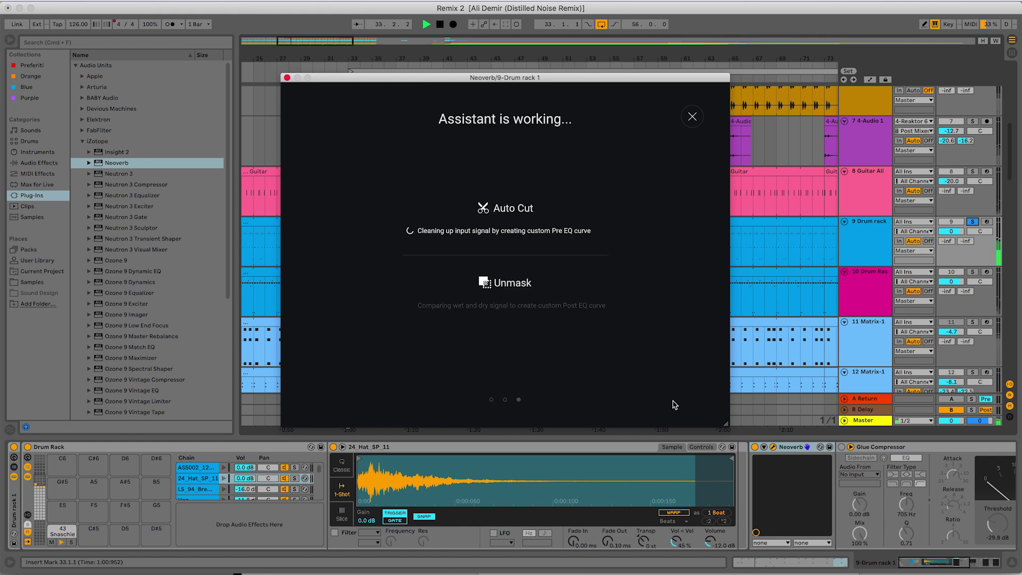
{"action": "left_click_drag", "start_coordinate": [358, 367], "coordinate": [402, 373]}
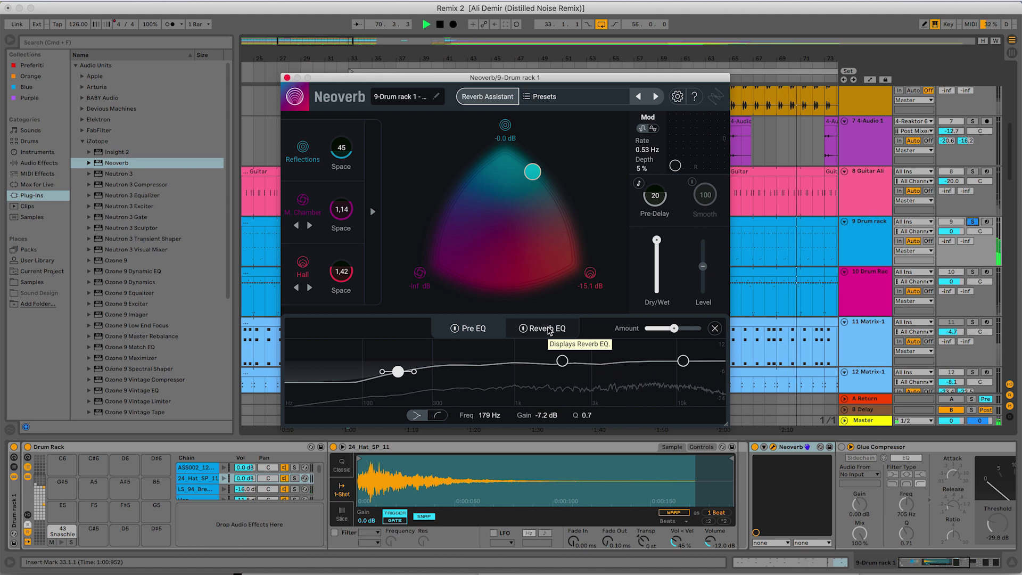
Step: Compare the Reverb EQ and Pre EQ curves, then set Dry/Wet to about 11%
{"action": "left_click", "coordinate": [549, 330]}
{"action": "key", "text": "space"}
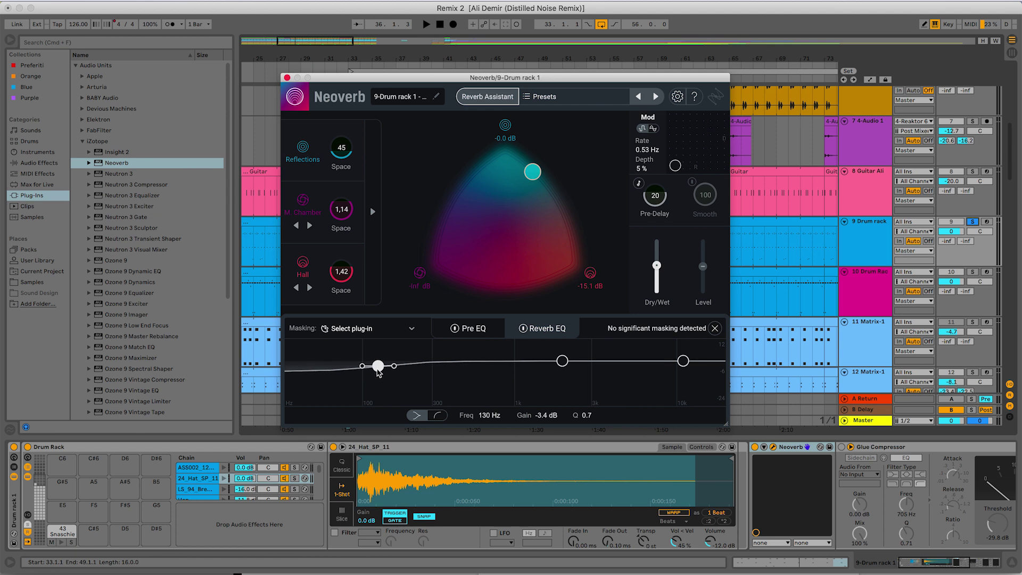
{"action": "left_click", "coordinate": [471, 324]}
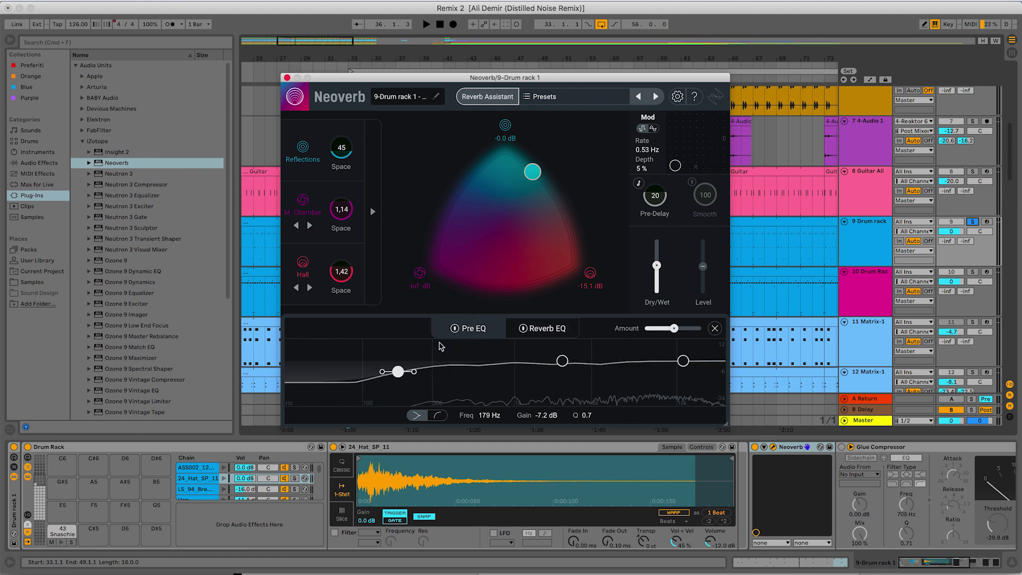
{"action": "left_click", "coordinate": [551, 326]}
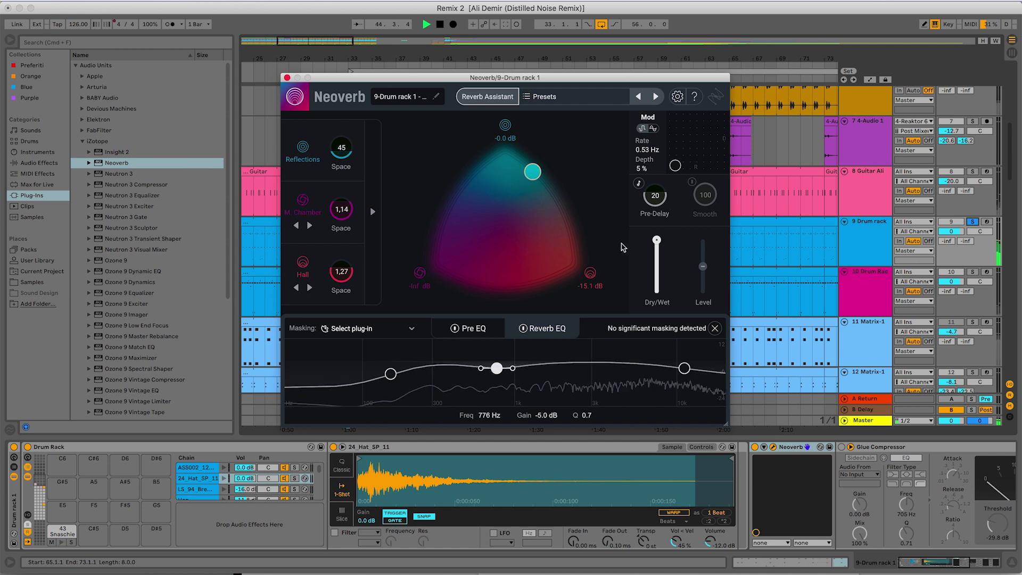
{"action": "left_click_drag", "start_coordinate": [658, 240], "coordinate": [659, 304]}
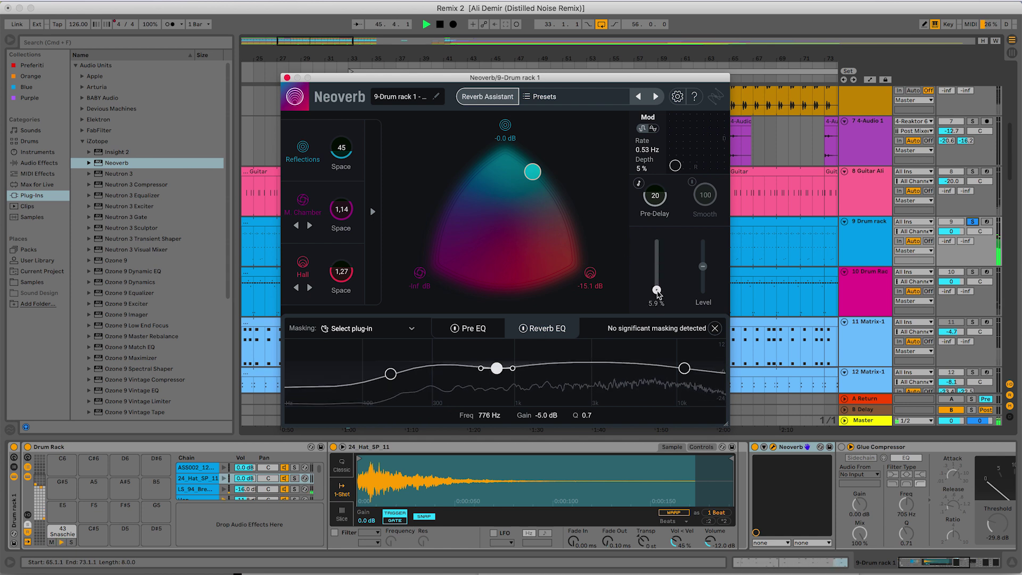
{"action": "left_click_drag", "start_coordinate": [658, 291], "coordinate": [658, 289]}
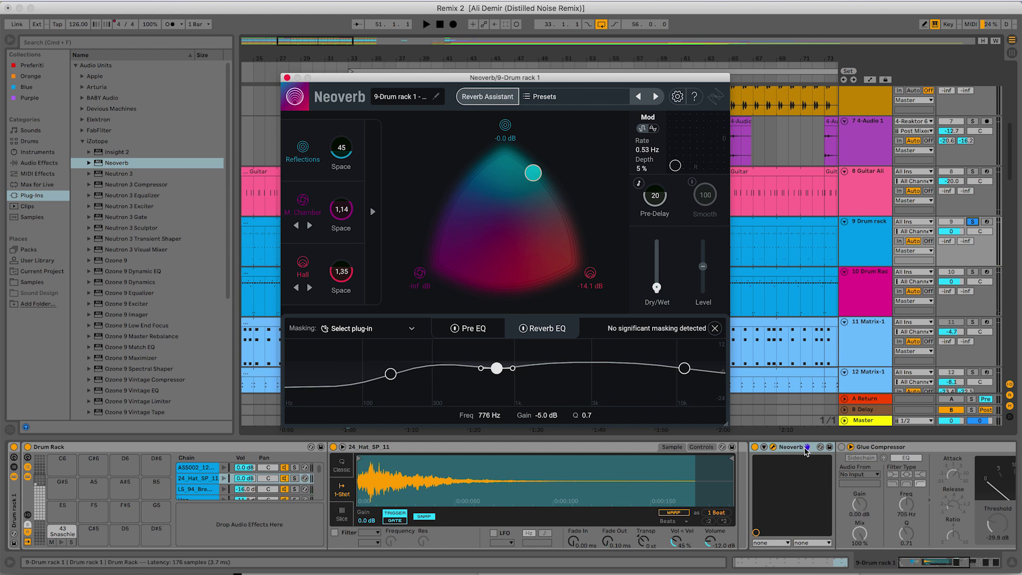
Step: Move Neoverb into a Drum Rack return chain and set it 100% wet
{"action": "left_click_drag", "start_coordinate": [804, 452], "coordinate": [244, 509]}
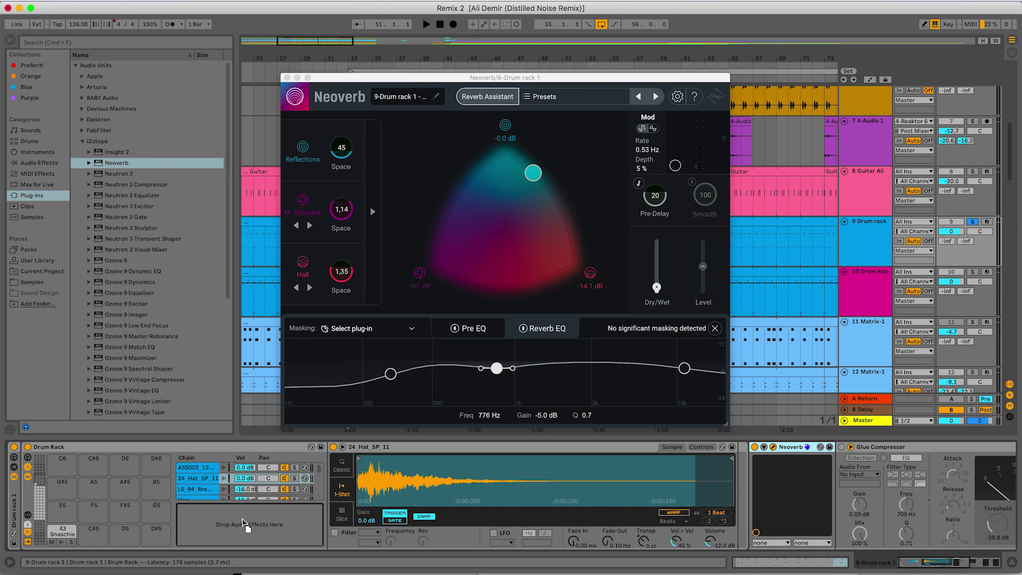
{"action": "left_click_drag", "start_coordinate": [243, 519], "coordinate": [242, 519]}
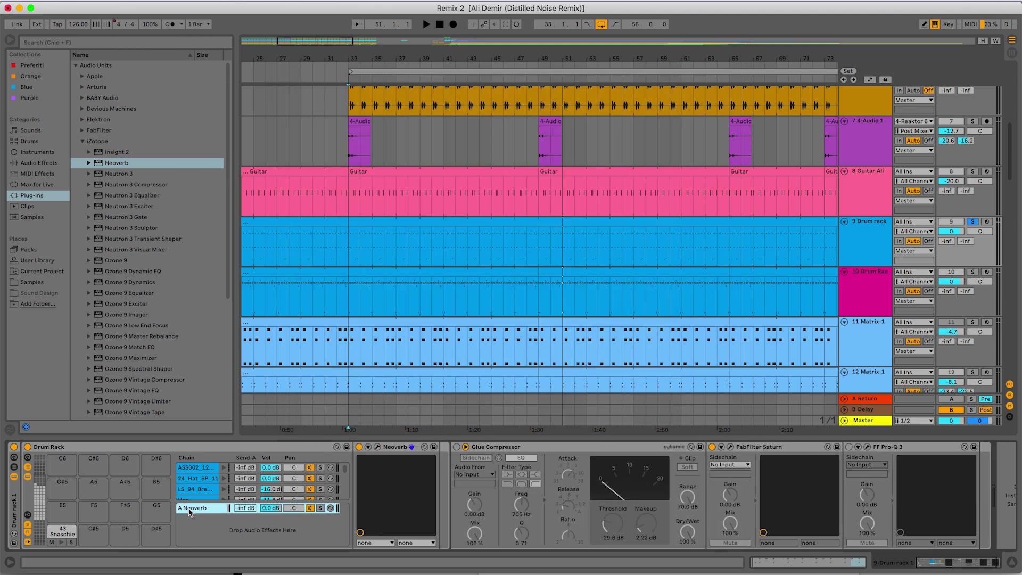
{"action": "left_click", "coordinate": [378, 447]}
{"action": "left_click_drag", "start_coordinate": [656, 288], "coordinate": [656, 240]}
{"action": "left_click", "coordinate": [287, 78]}
Step: Set the SM_TR_Hat chain's Send-A to -22.5 dB while playing, with the hat chain unsoloed
{"action": "scroll", "coordinate": [376, 235], "scroll_direction": "down", "scroll_amount": 2}
{"action": "key", "text": "space"}
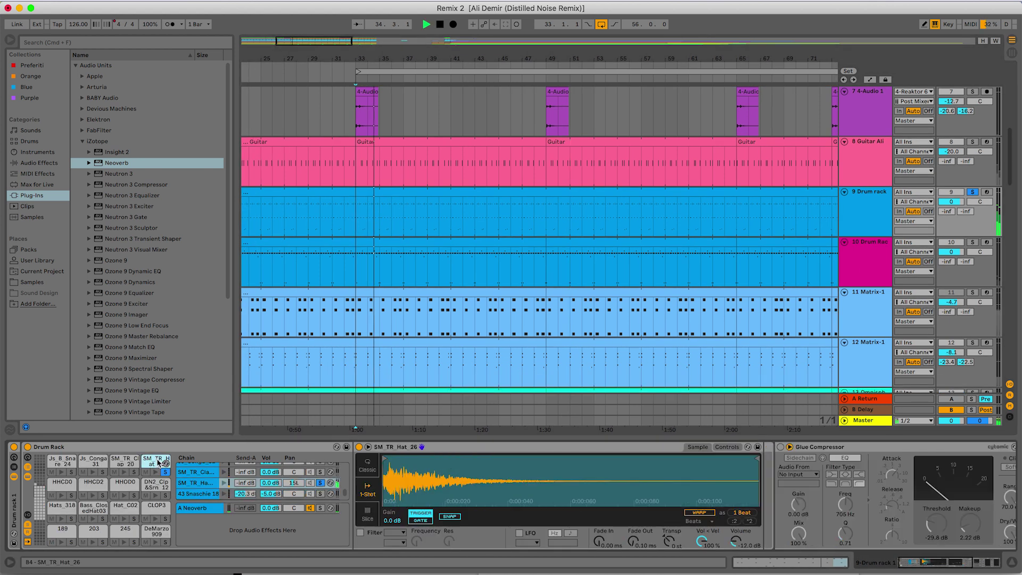
{"action": "left_click_drag", "start_coordinate": [253, 486], "coordinate": [253, 486]}
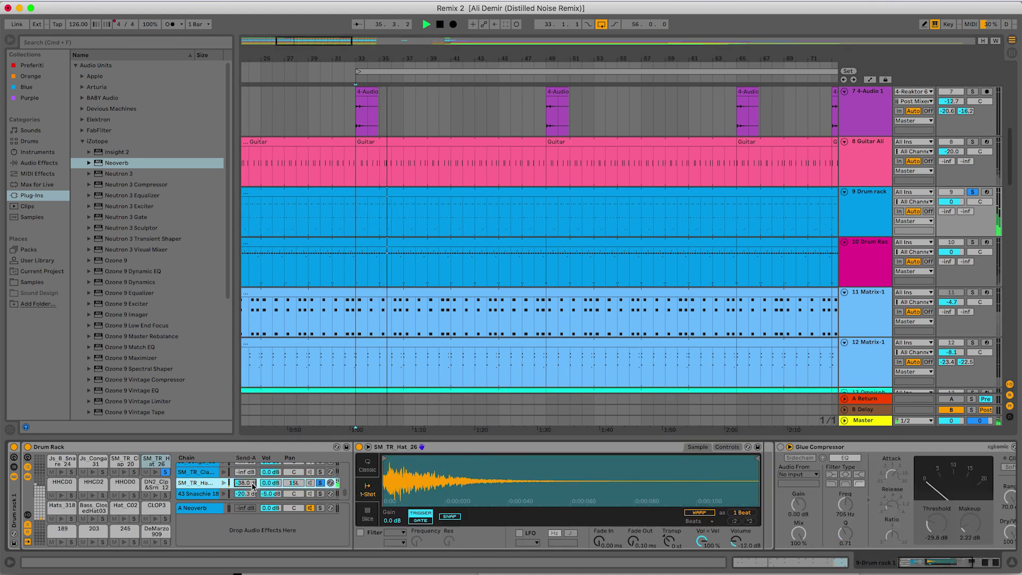
{"action": "scroll", "coordinate": [253, 486], "scroll_direction": "down", "scroll_amount": 3}
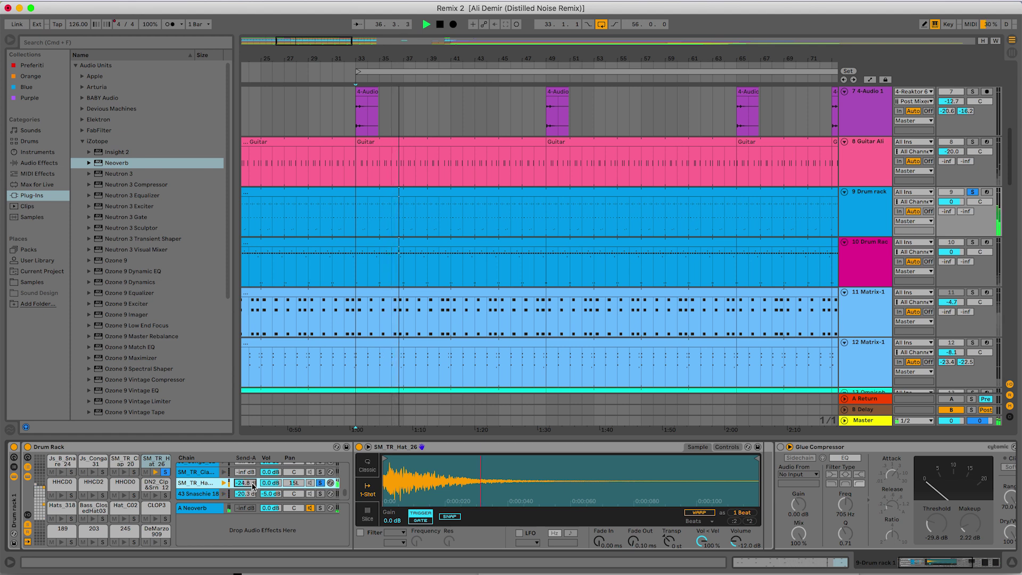
{"action": "key", "text": "space"}
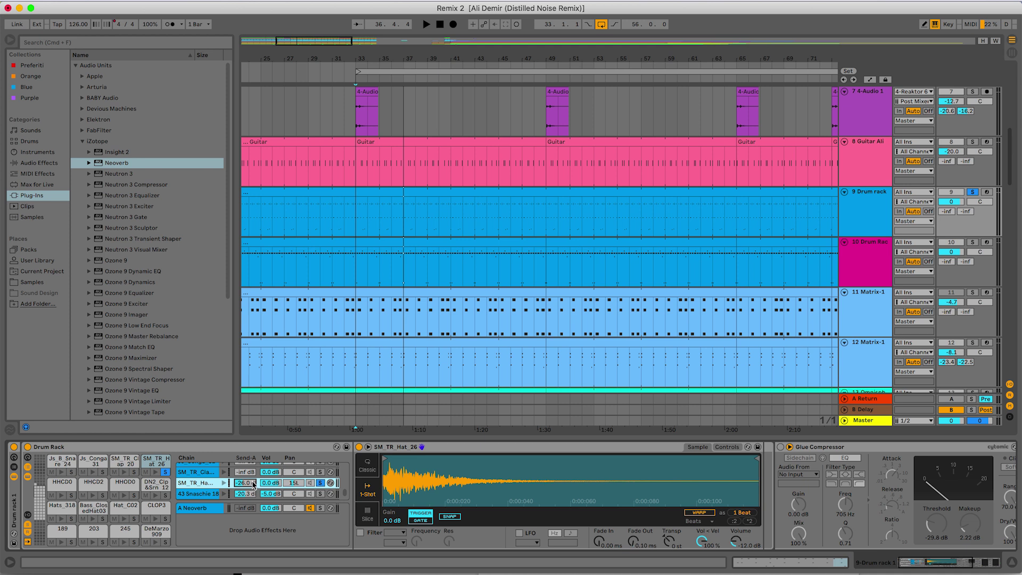
{"action": "left_click_drag", "start_coordinate": [253, 485], "coordinate": [253, 468]}
{"action": "key", "text": "space"}
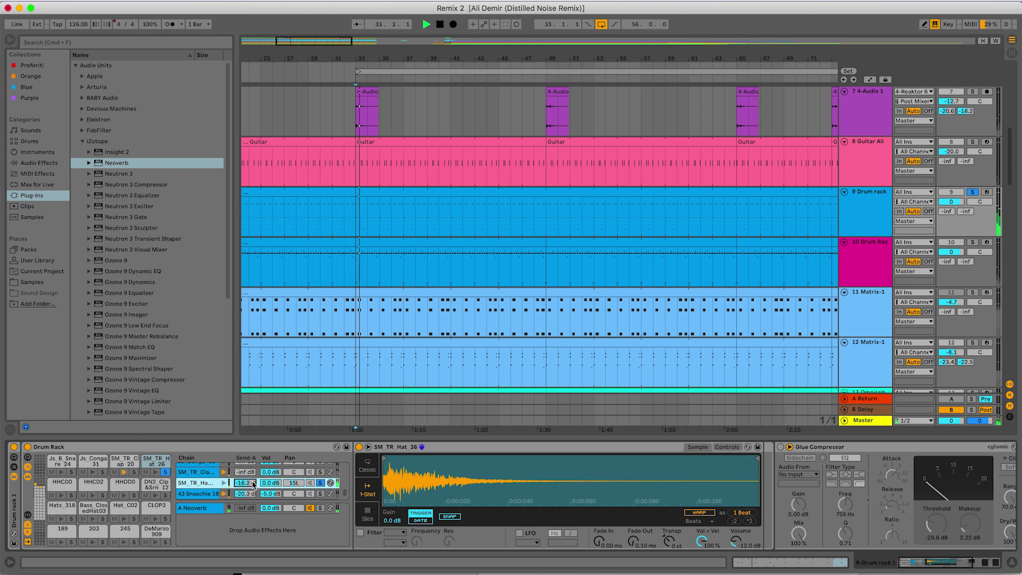
{"action": "left_click", "coordinate": [319, 482]}
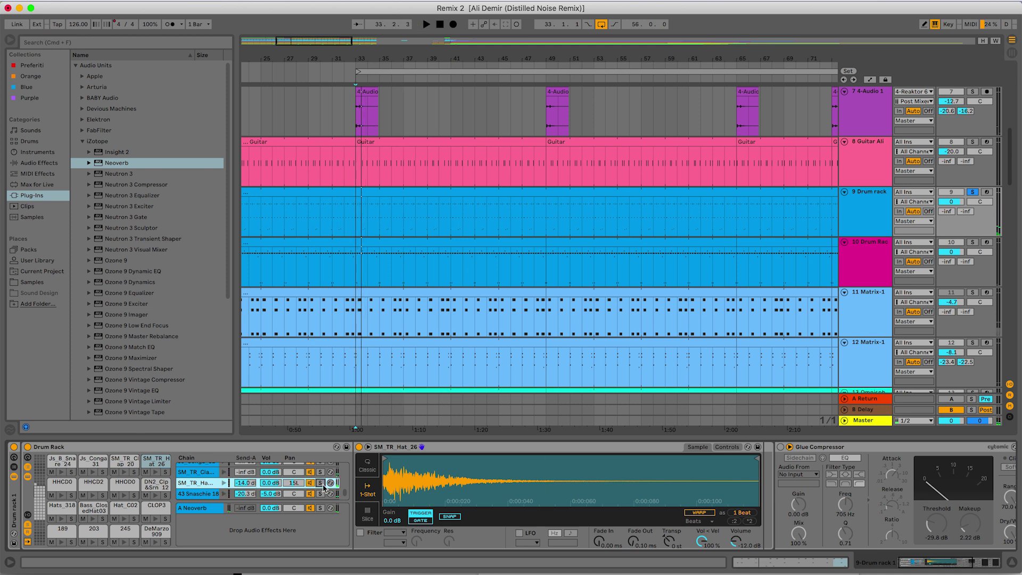
{"action": "left_click_drag", "start_coordinate": [246, 483], "coordinate": [246, 502]}
{"action": "left_click", "coordinate": [213, 508]}
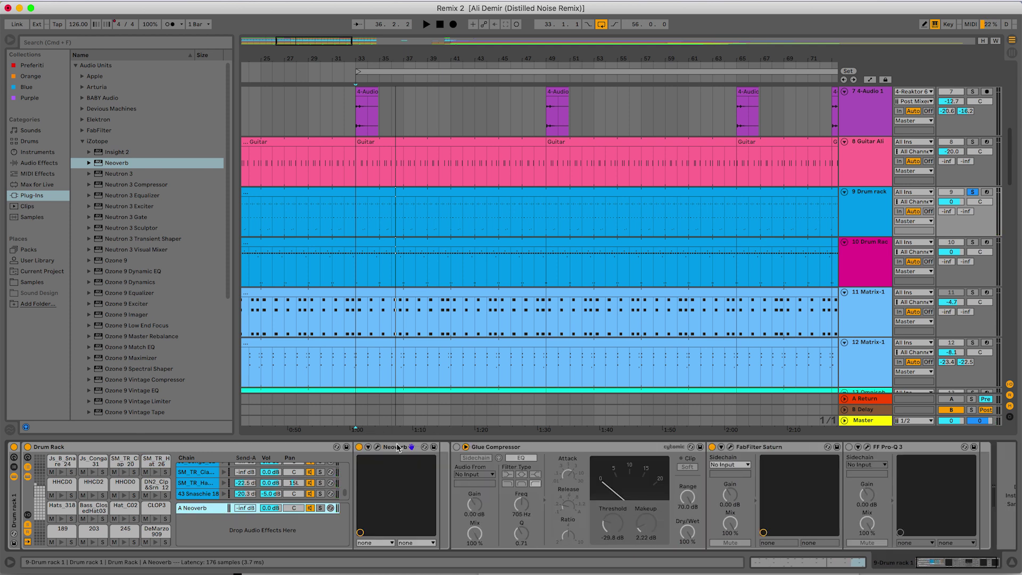
Step: Inspect the A Neoverb return chain's editor while playback runs
{"action": "left_click", "coordinate": [369, 448]}
{"action": "left_click", "coordinate": [369, 448]}
{"action": "left_click", "coordinate": [377, 447]}
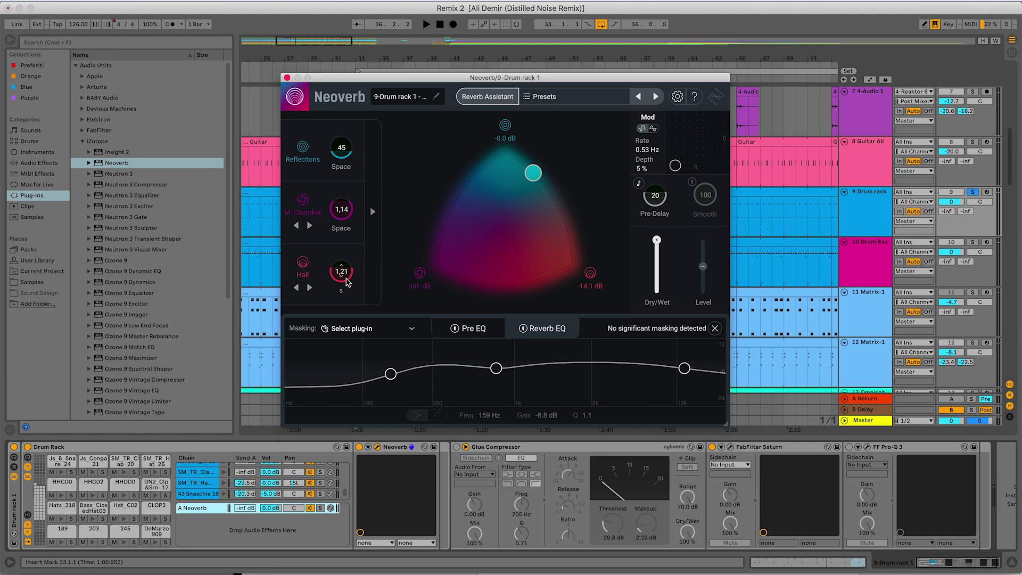
{"action": "key", "text": "space"}
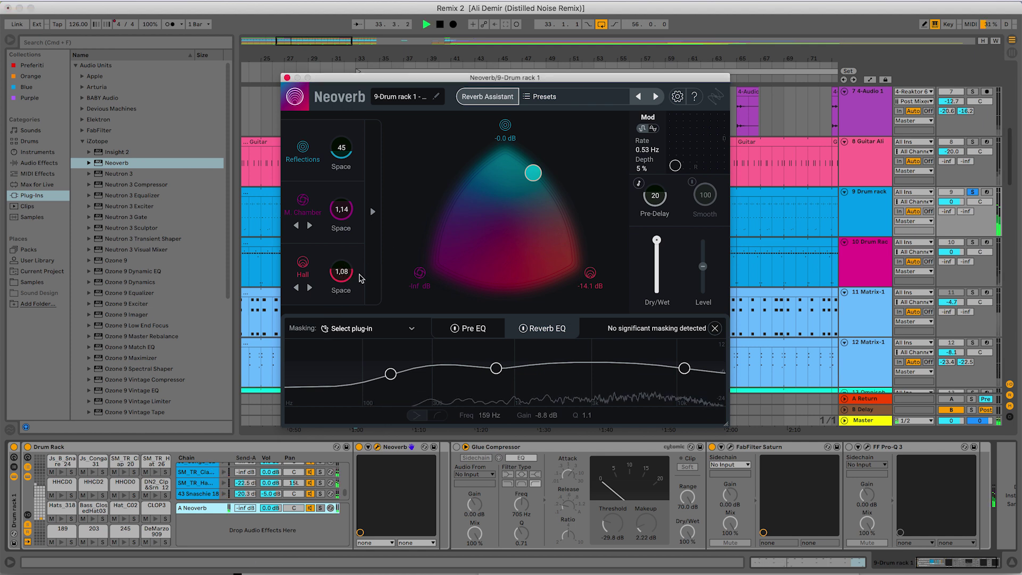
{"action": "left_click", "coordinate": [377, 446]}
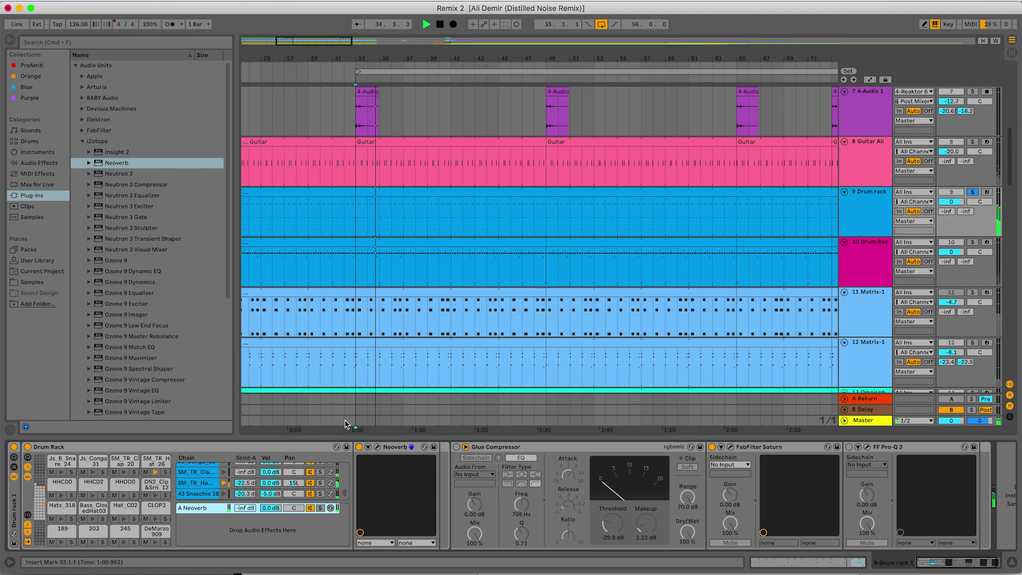
Step: Send the SM_TR_Clap 20 chain to the reverb at -32 dB, then check track 10's Drum Rack 2
{"action": "left_click", "coordinate": [134, 471]}
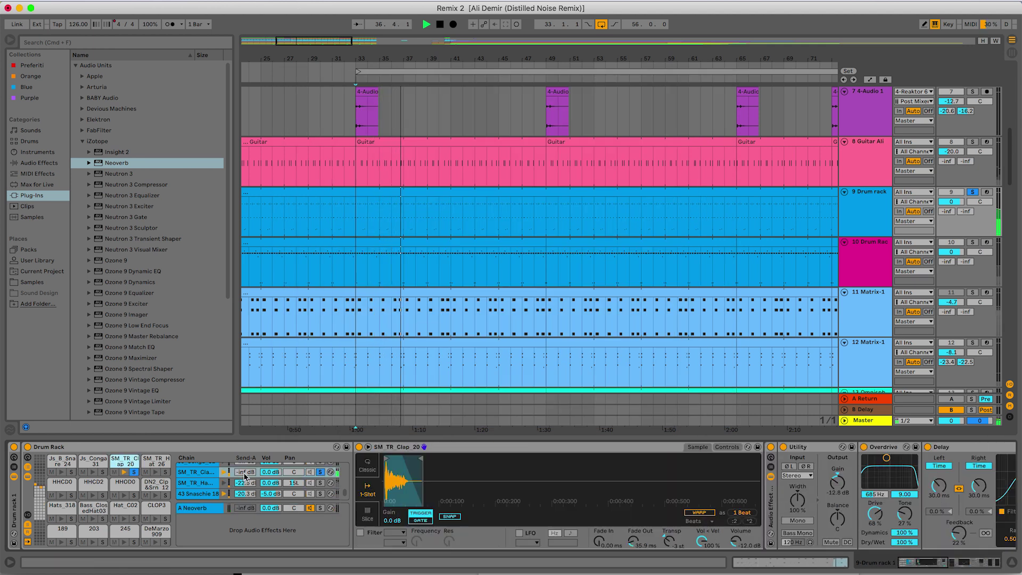
{"action": "left_click_drag", "start_coordinate": [245, 476], "coordinate": [245, 463]}
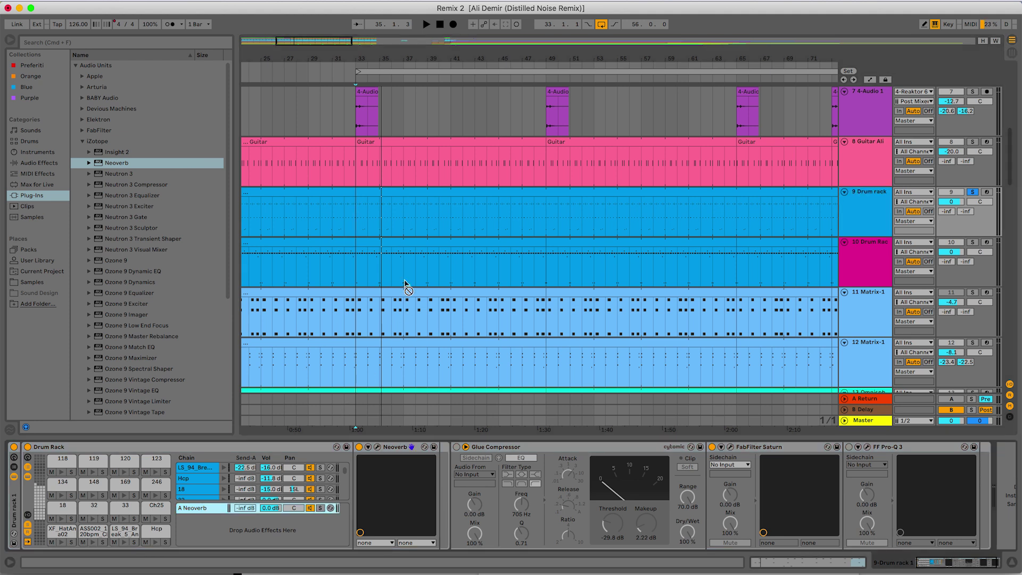
{"action": "left_click_drag", "start_coordinate": [405, 283], "coordinate": [405, 285]}
{"action": "left_click_drag", "start_coordinate": [276, 437], "coordinate": [256, 523]}
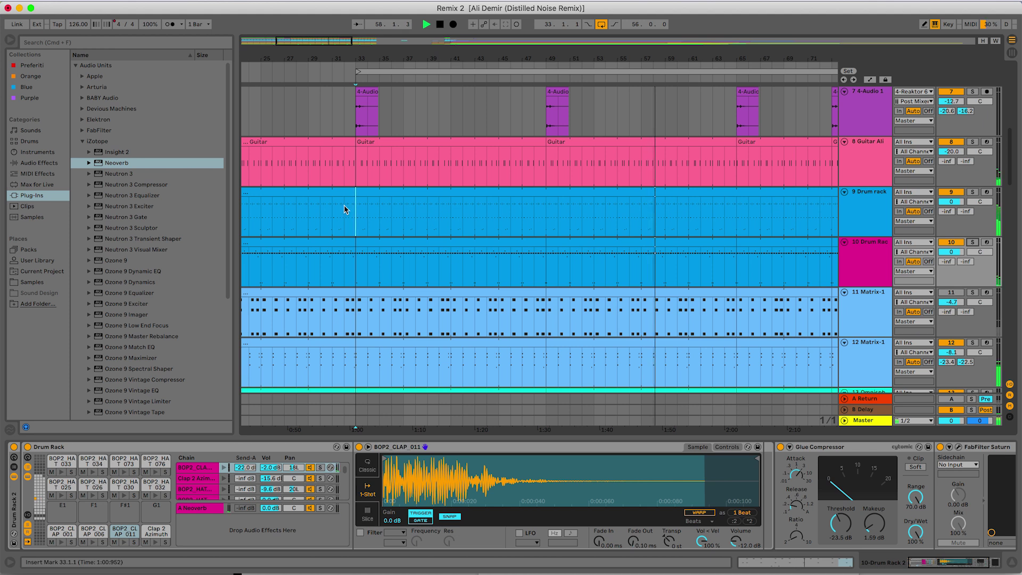
{"action": "left_click", "coordinate": [868, 205]}
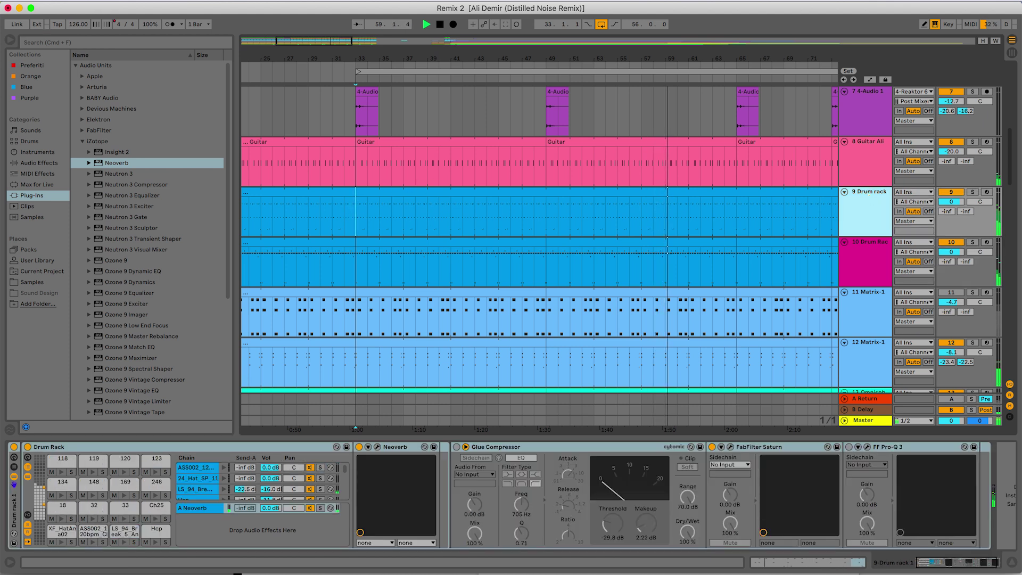
Step: Select the A Neoverb chain and briefly play the arrangement to hear it
{"action": "left_click", "coordinate": [310, 508]}
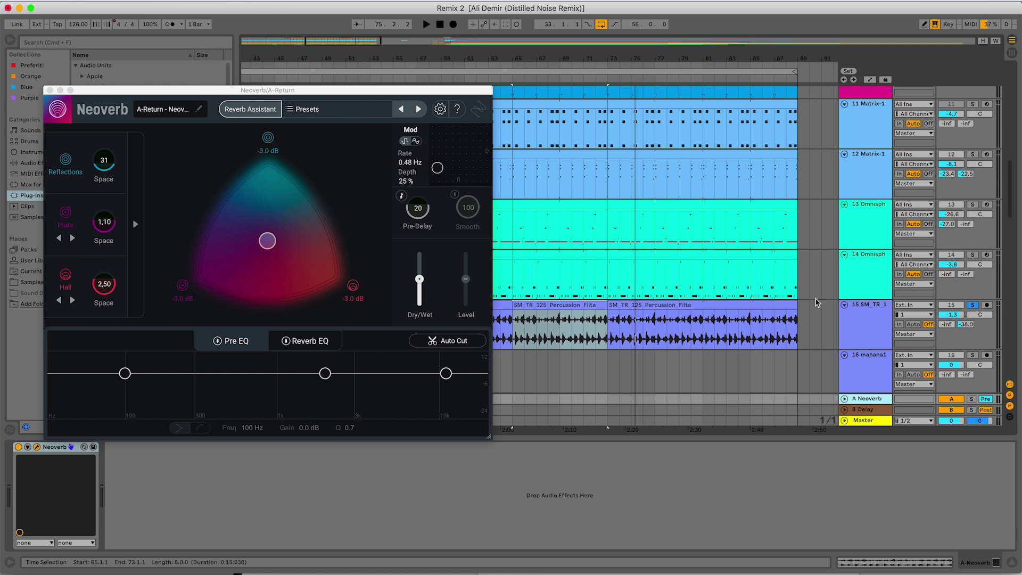
{"action": "key", "text": "space"}
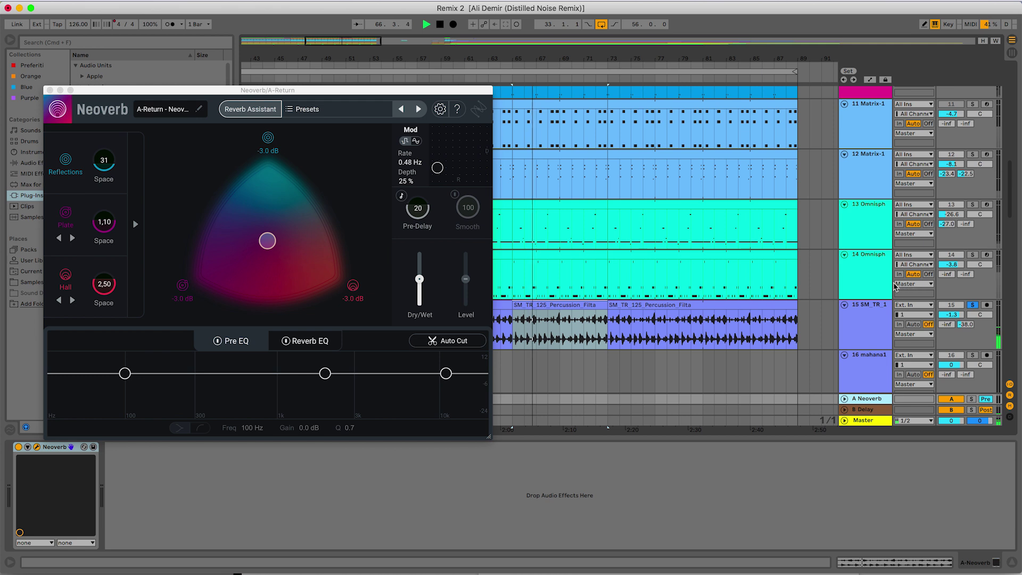
{"action": "key", "text": "space"}
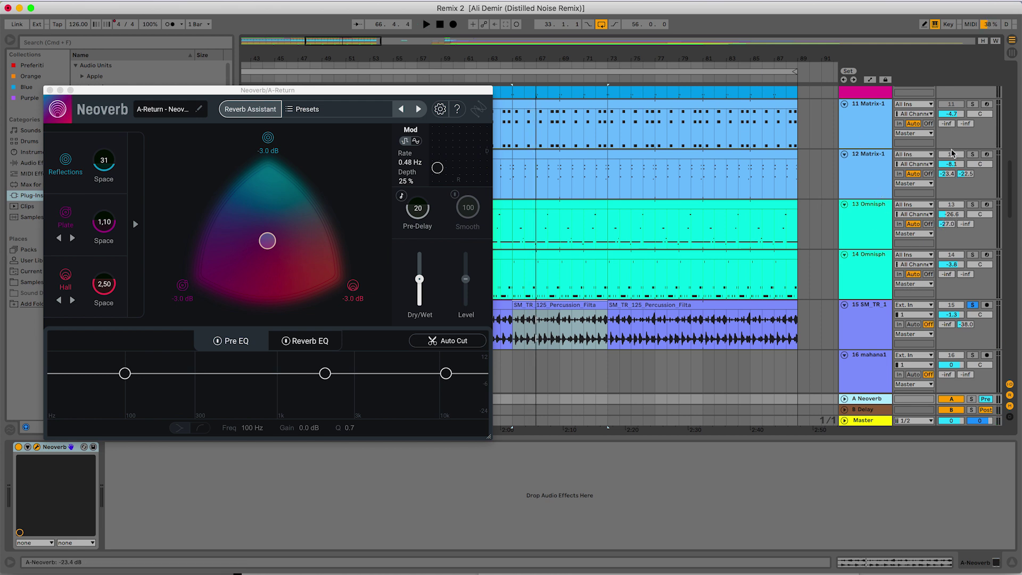
Step: Try Warm Classic Hall and Medium Drum Room, then load Medium Keyboard Room from Spaces
{"action": "scroll", "coordinate": [950, 136], "scroll_direction": "up", "scroll_amount": 3}
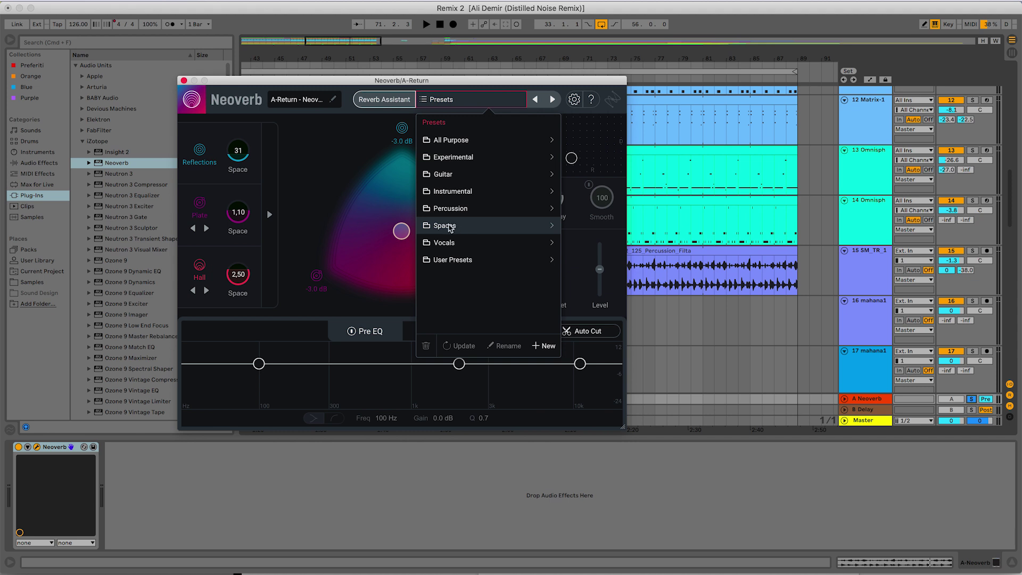
{"action": "left_click", "coordinate": [466, 231]}
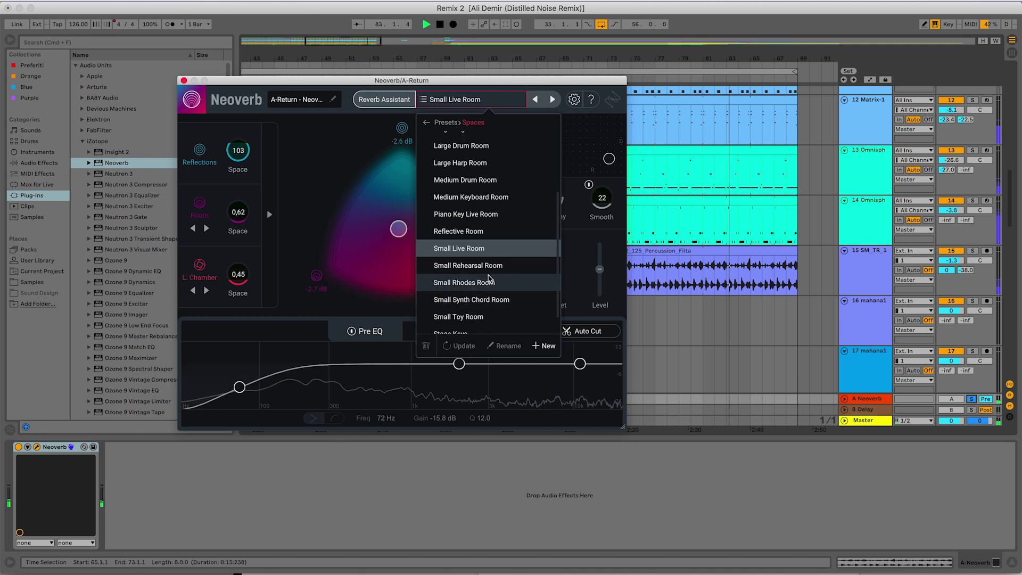
{"action": "scroll", "coordinate": [488, 278], "scroll_direction": "down", "scroll_amount": 2}
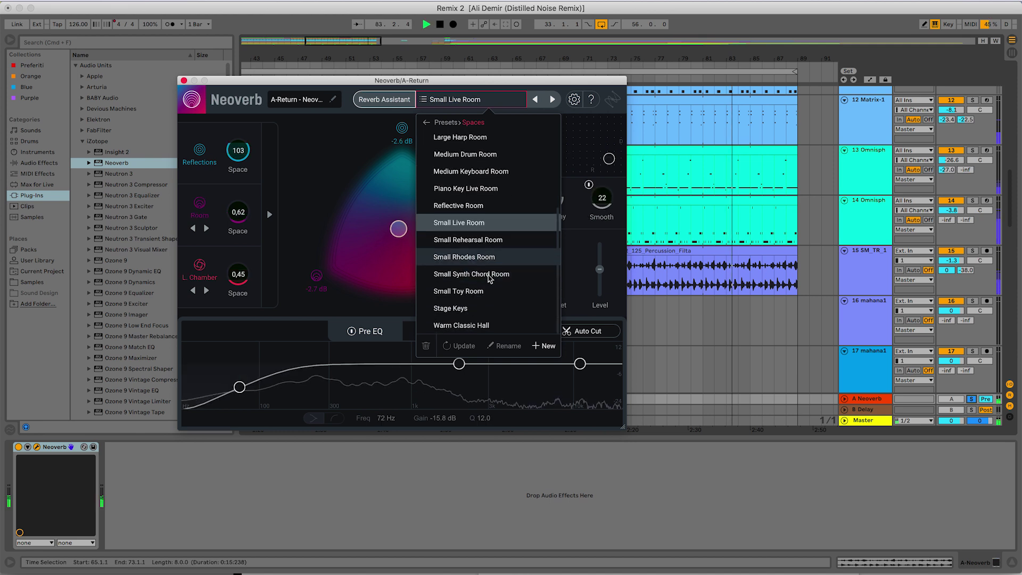
{"action": "left_click", "coordinate": [475, 324]}
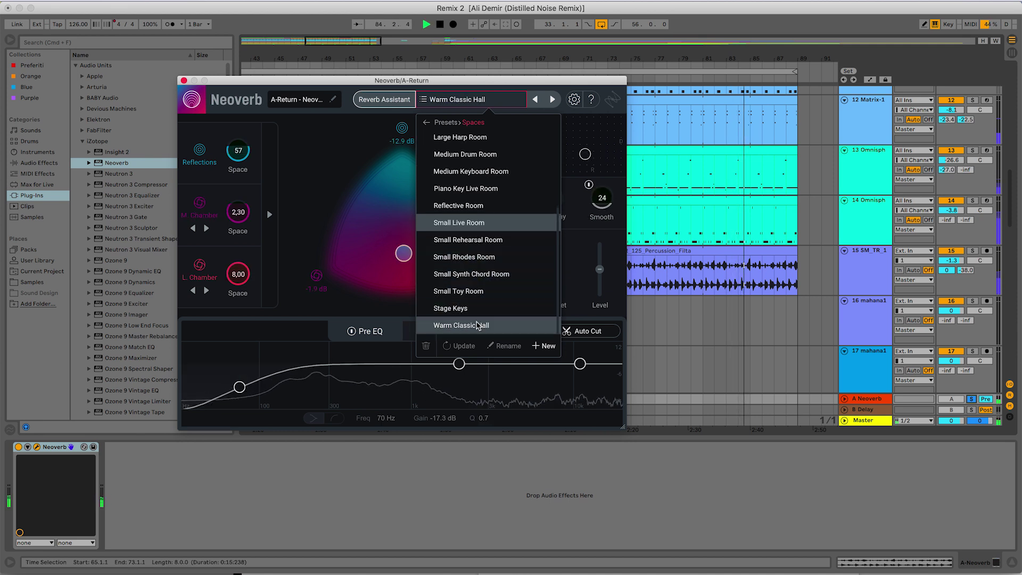
{"action": "scroll", "coordinate": [471, 246], "scroll_direction": "up", "scroll_amount": 2}
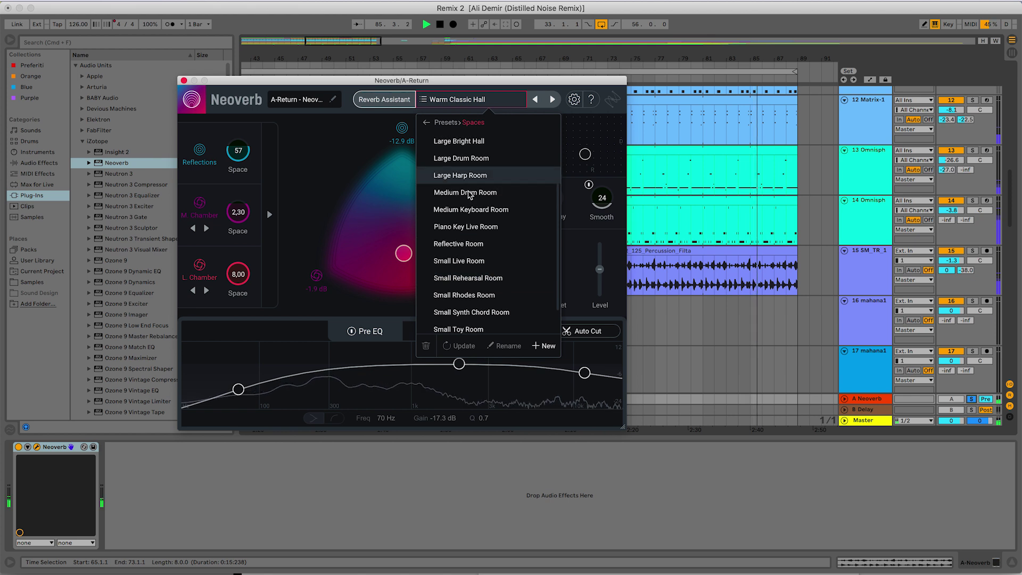
{"action": "left_click", "coordinate": [466, 192]}
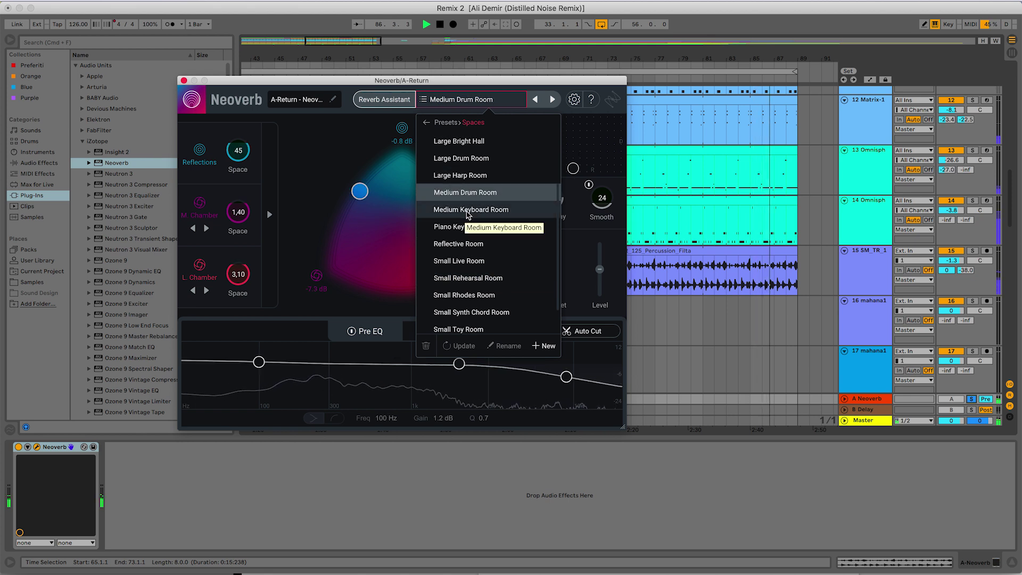
{"action": "left_click", "coordinate": [467, 213]}
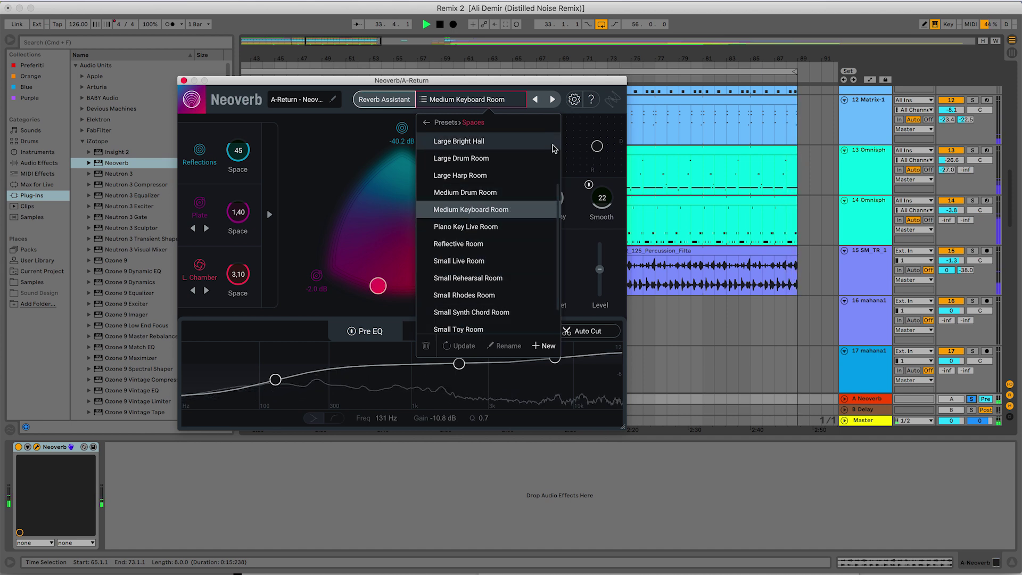
{"action": "left_click_drag", "start_coordinate": [535, 84], "coordinate": [535, 83]}
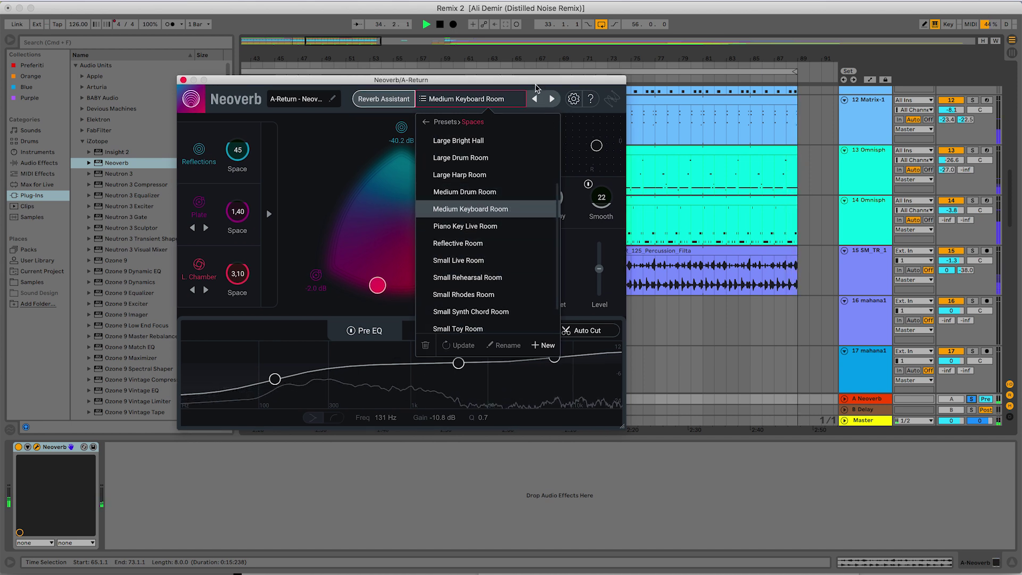
Step: Raise the low Pre EQ band, lower the high band, shift the blend right and turn Dry/Wet up
{"action": "left_click", "coordinate": [517, 105]}
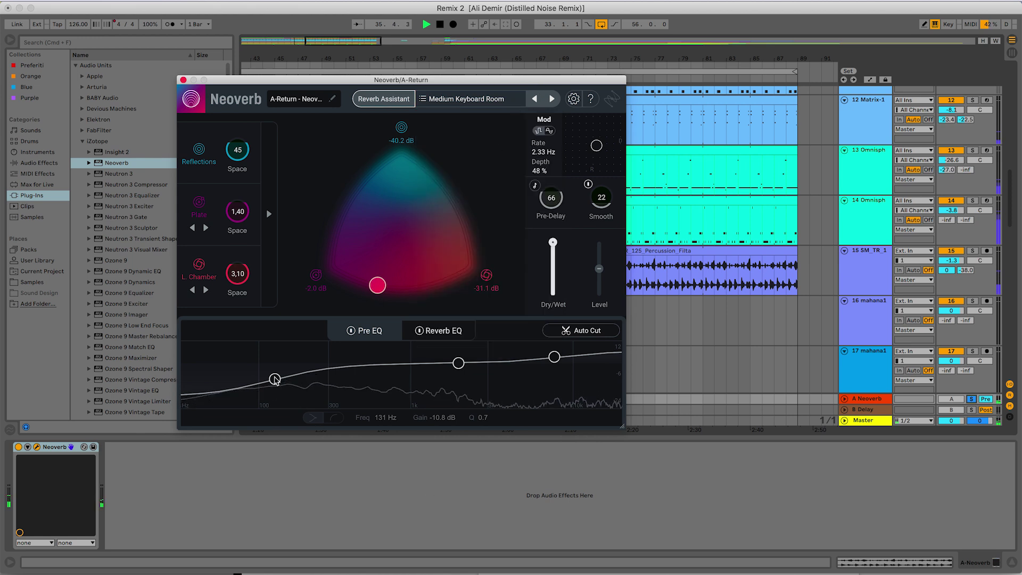
{"action": "left_click_drag", "start_coordinate": [274, 378], "coordinate": [276, 368]}
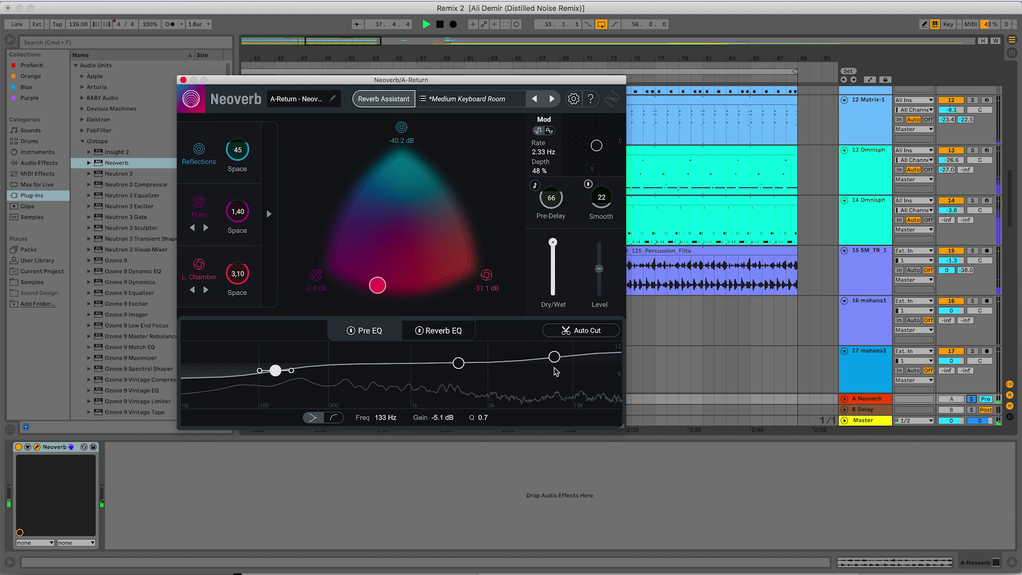
{"action": "left_click_drag", "start_coordinate": [557, 364], "coordinate": [558, 369]}
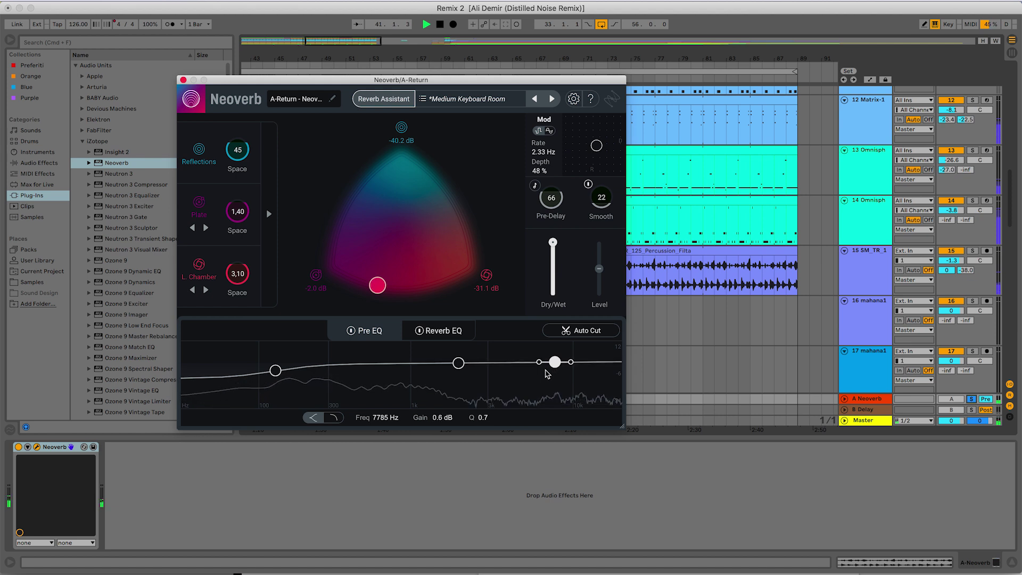
{"action": "left_click_drag", "start_coordinate": [390, 292], "coordinate": [478, 212]}
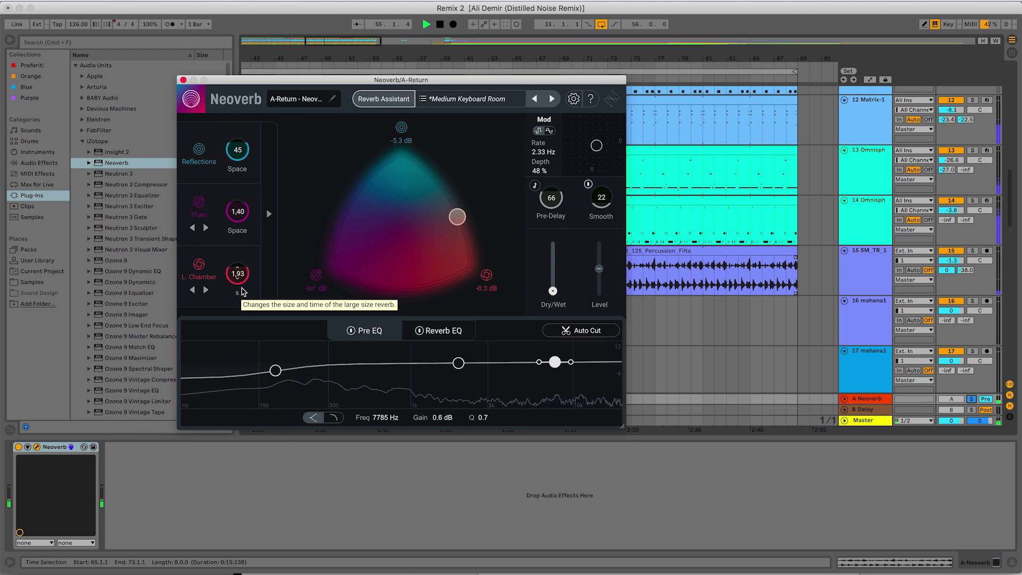
{"action": "left_click_drag", "start_coordinate": [554, 291], "coordinate": [557, 211]}
Step: Adjust a Reverb EQ band and shorten the early reflections time
{"action": "left_click", "coordinate": [441, 330]}
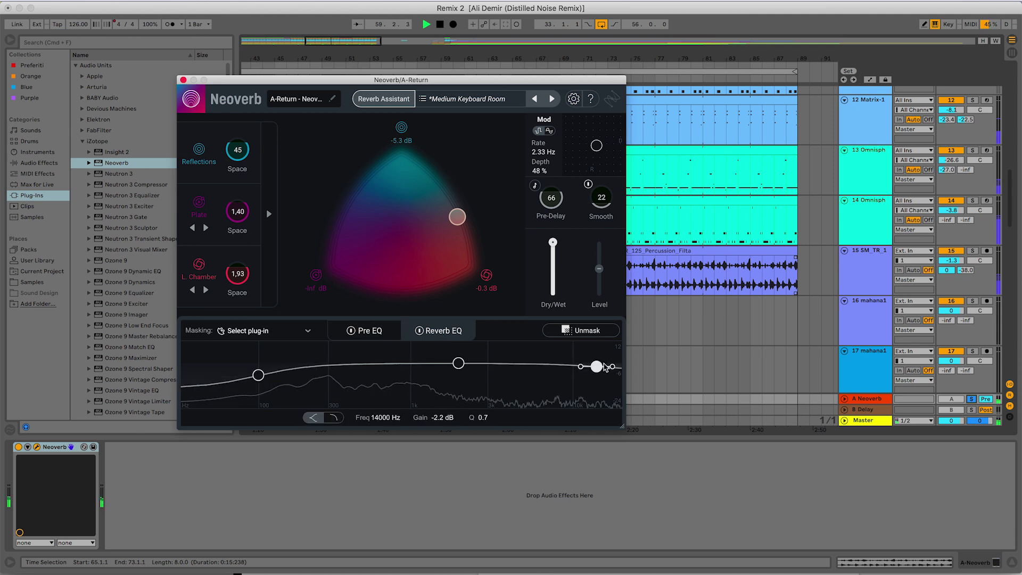
{"action": "left_click_drag", "start_coordinate": [458, 363], "coordinate": [414, 366]}
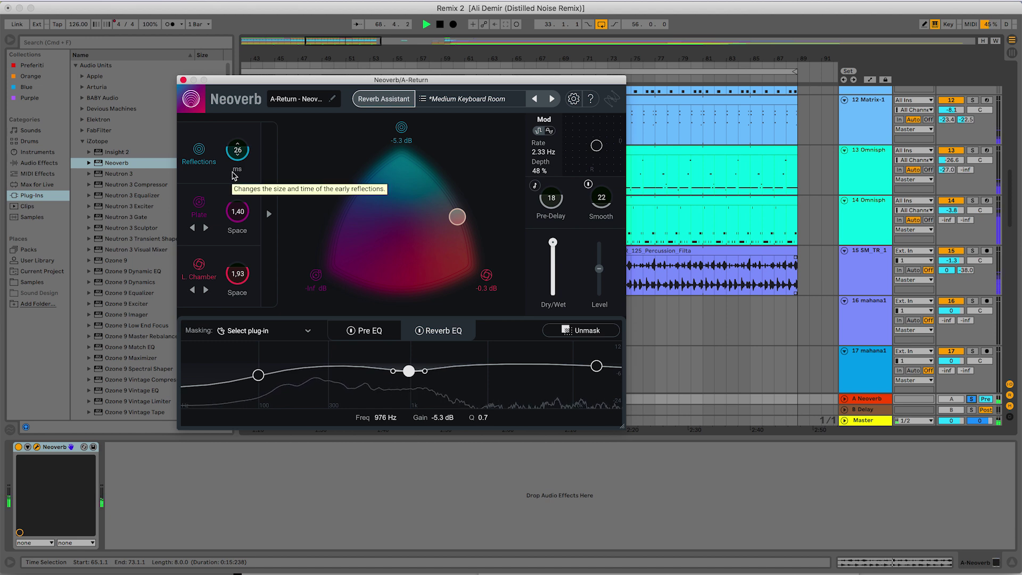
{"action": "mouse_move", "coordinate": [234, 175]}
{"action": "left_mouse_down"}
{"action": "mouse_move", "coordinate": [236, 213]}
{"action": "mouse_move", "coordinate": [238, 188]}
{"action": "left_mouse_up"}
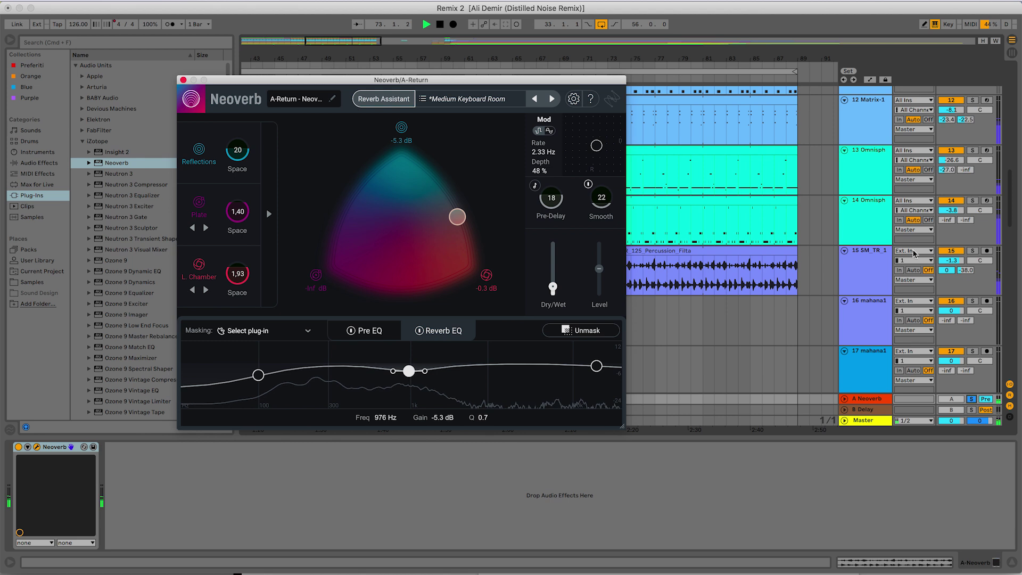
Step: Send 15 SM_TR_1 into Neoverb at full wet, solo it, reactivate return A, then stop playback
{"action": "left_click_drag", "start_coordinate": [952, 268], "coordinate": [952, 272]}
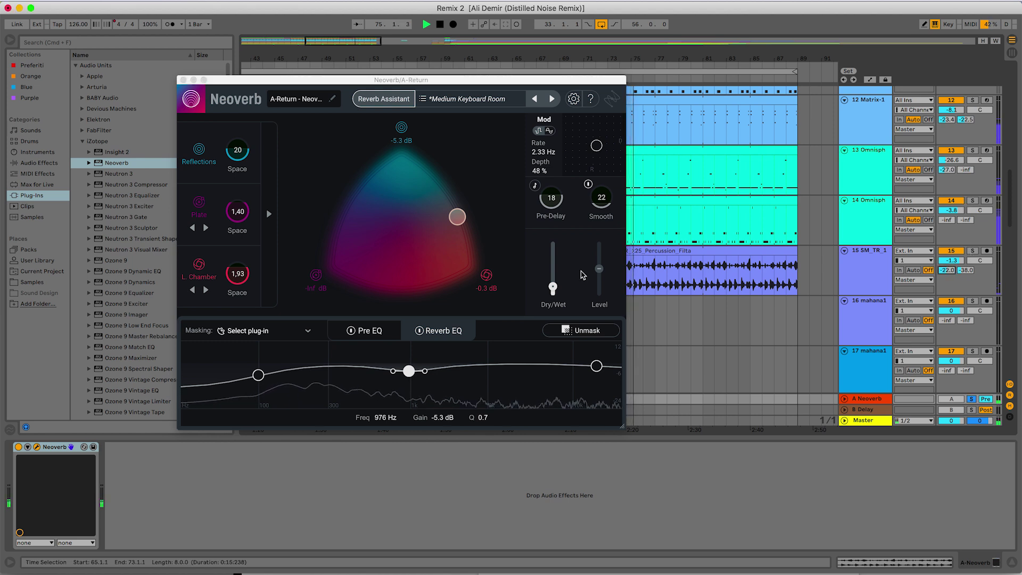
{"action": "left_click_drag", "start_coordinate": [558, 288], "coordinate": [530, 96]}
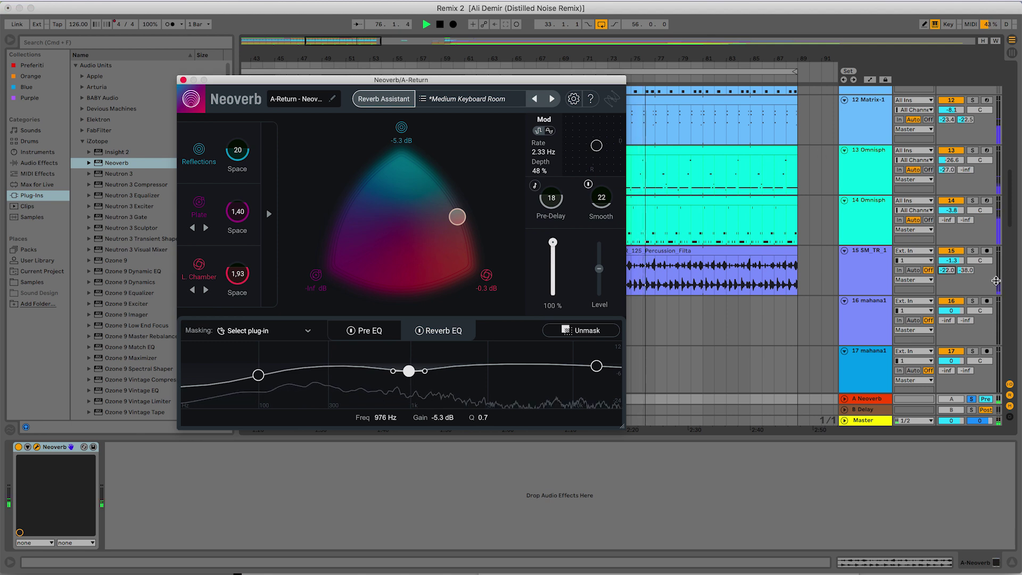
{"action": "left_click", "coordinate": [972, 250]}
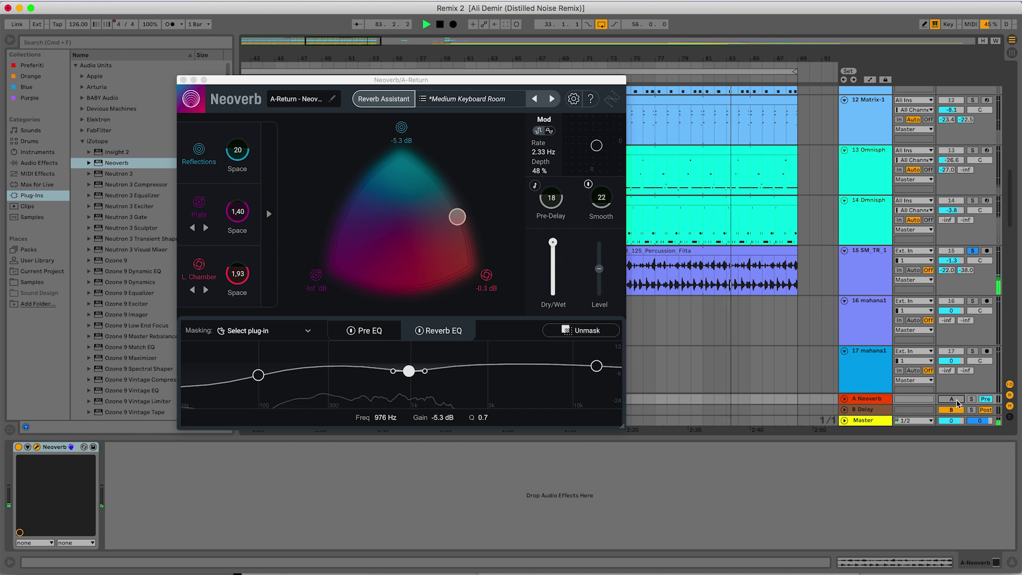
{"action": "left_click", "coordinate": [957, 401]}
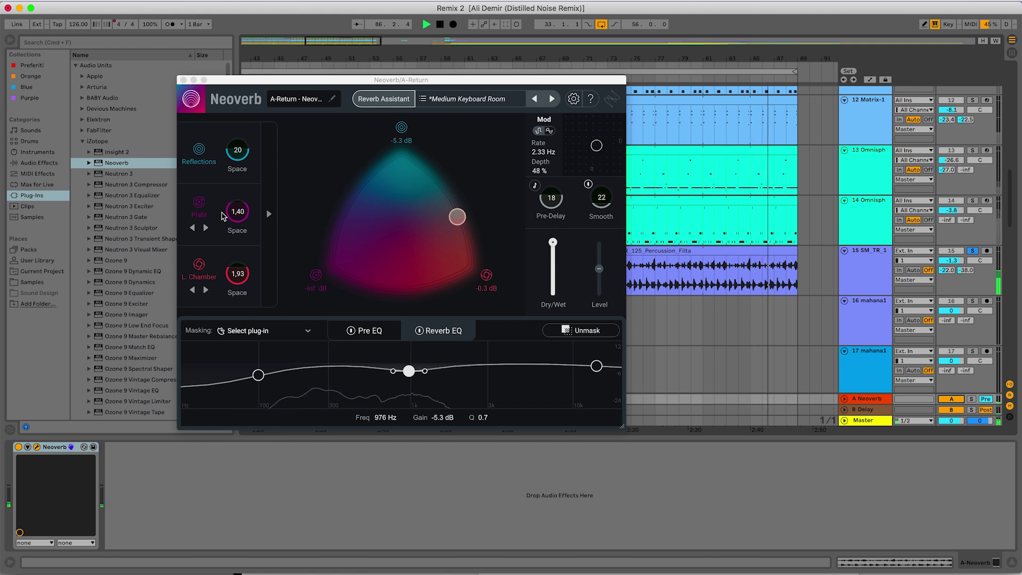
{"action": "key", "text": "space"}
Step: Move the Neoverb window left, reset track 12 Matrix-1's Neoverb send to -inf, then raise it to about -24 dB
{"action": "scroll", "coordinate": [1005, 348], "scroll_direction": "up", "scroll_amount": 3}
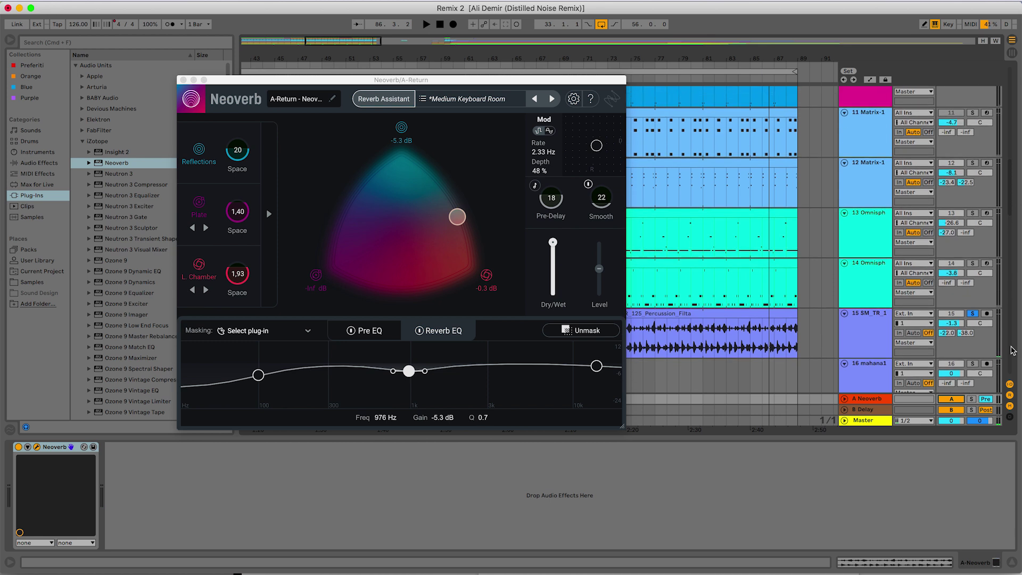
{"action": "scroll", "coordinate": [867, 316], "scroll_direction": "up", "scroll_amount": 2}
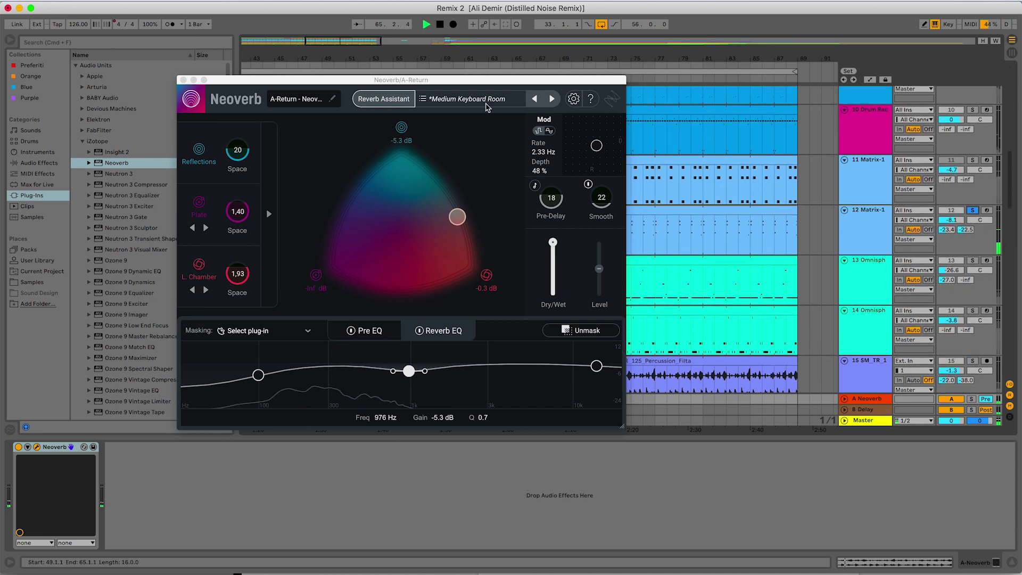
{"action": "left_click_drag", "start_coordinate": [482, 84], "coordinate": [302, 88]}
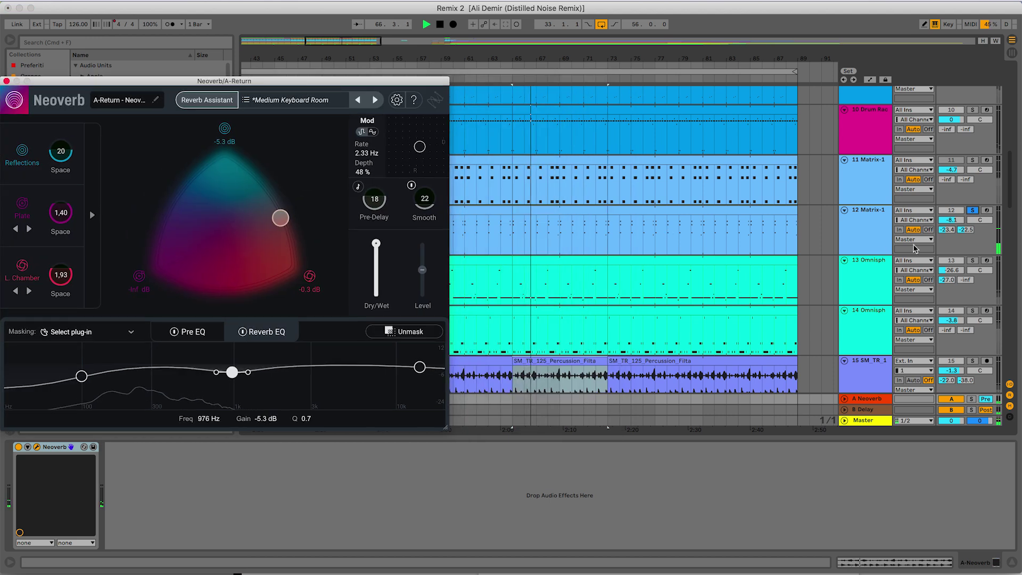
{"action": "left_click", "coordinate": [943, 232]}
{"action": "key", "text": "Delete"}
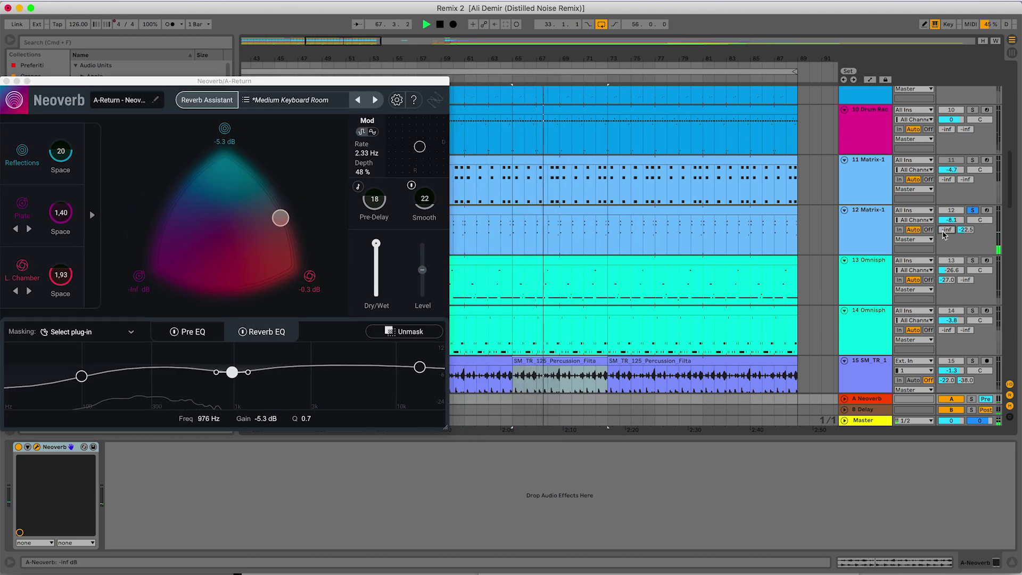
{"action": "left_click", "coordinate": [871, 211]}
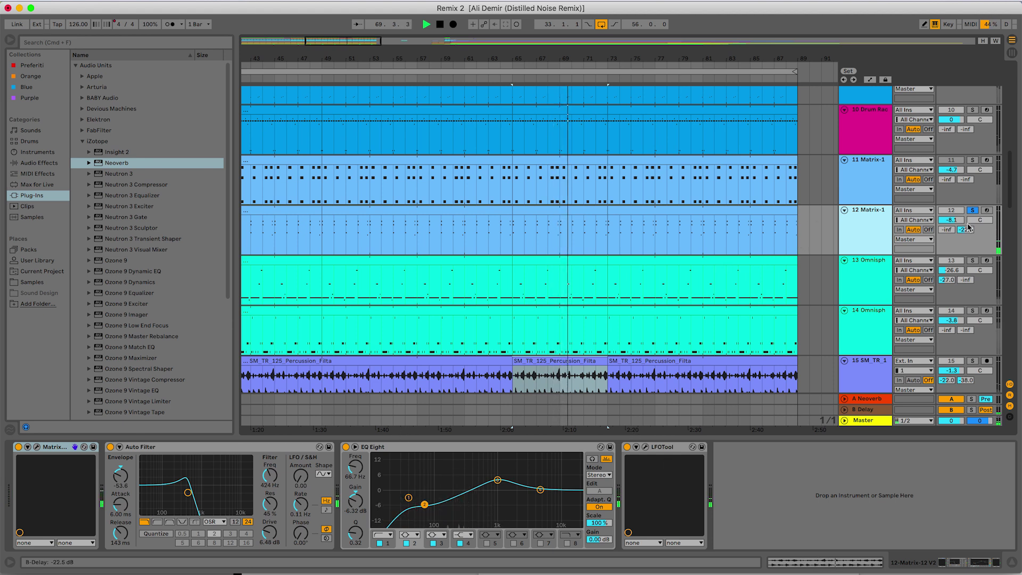
{"action": "left_click_drag", "start_coordinate": [947, 230], "coordinate": [945, 236]}
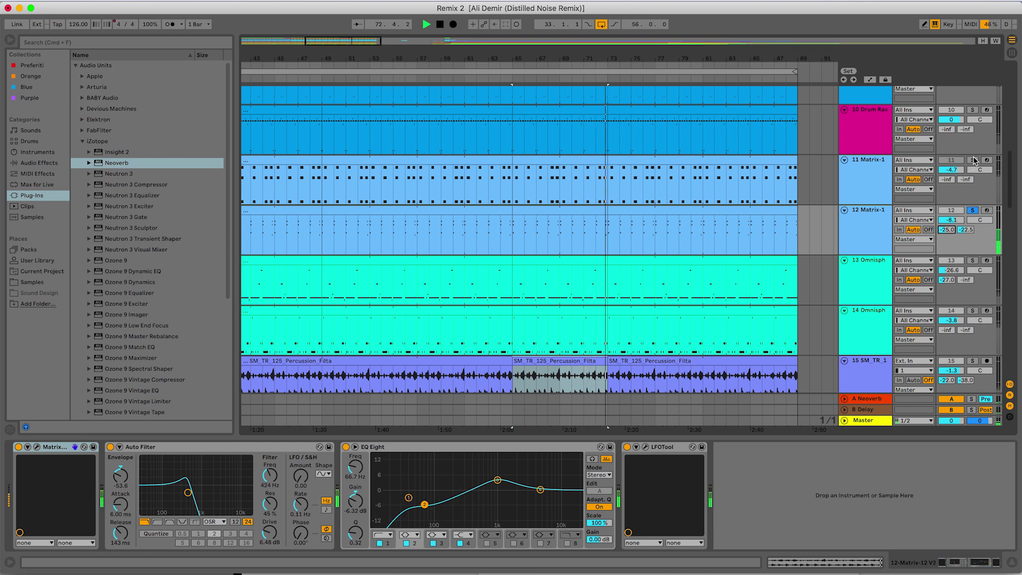
{"action": "scroll", "coordinate": [958, 183], "scroll_direction": "up", "scroll_amount": 2}
Step: Solo the Guitar Ali track and set its Neoverb send to -25 dB
{"action": "scroll", "coordinate": [971, 174], "scroll_direction": "up", "scroll_amount": 3}
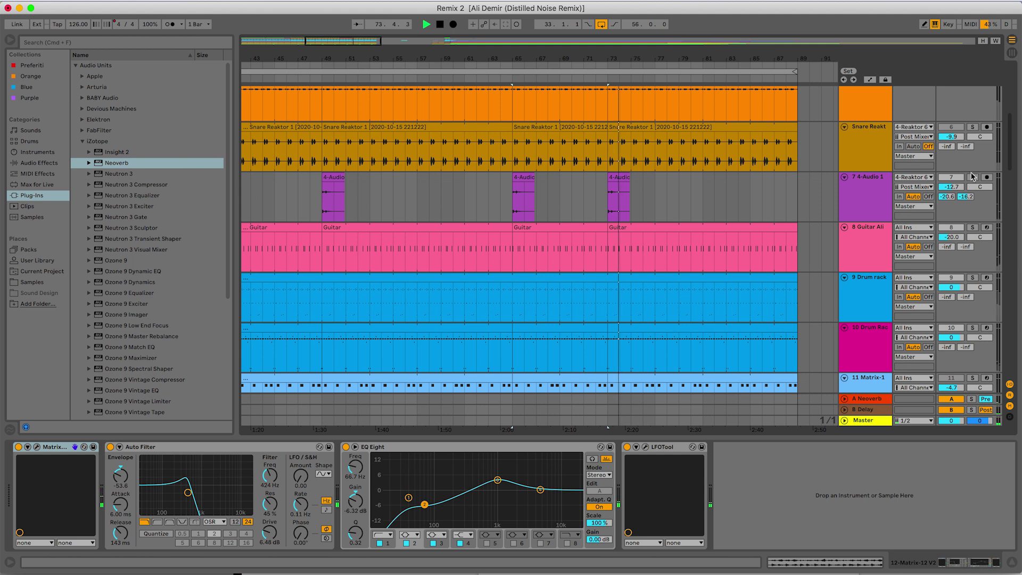
{"action": "left_click", "coordinate": [973, 228]}
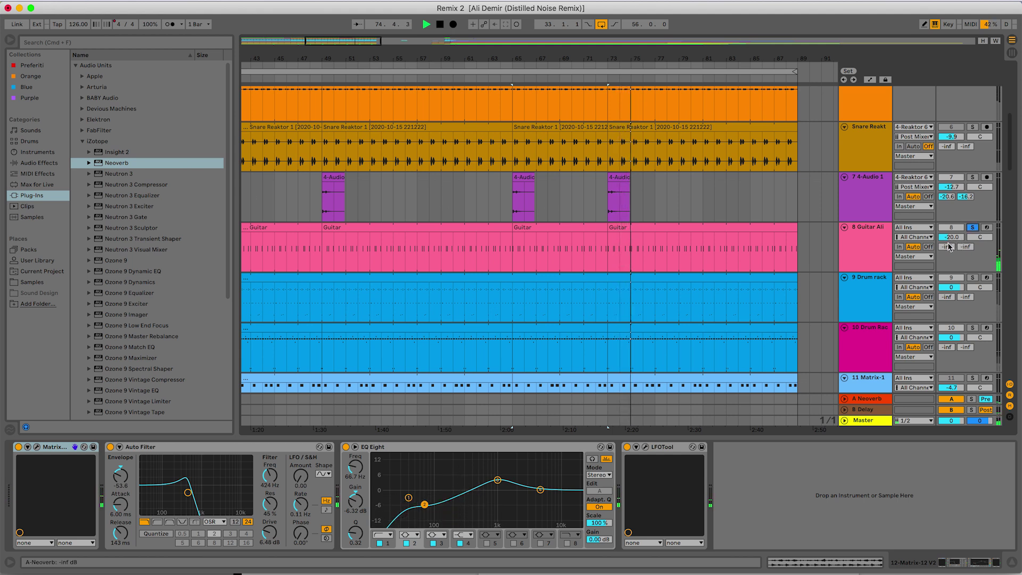
{"action": "left_click_drag", "start_coordinate": [947, 247], "coordinate": [948, 249]}
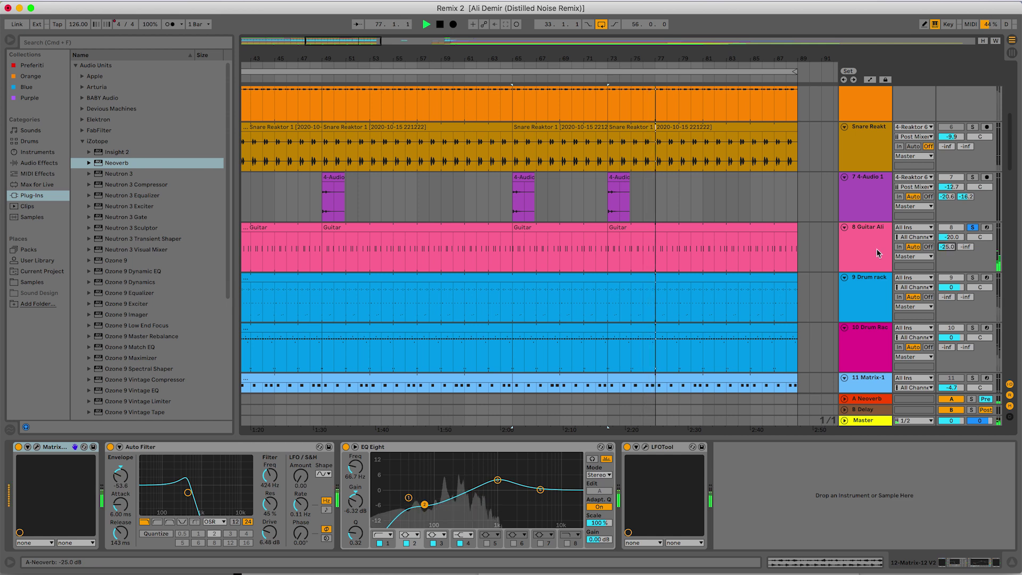
Step: Briefly solo the mahana1 pad track, then unsolo it so all tracks play
{"action": "scroll", "coordinate": [758, 286], "scroll_direction": "up", "scroll_amount": 5}
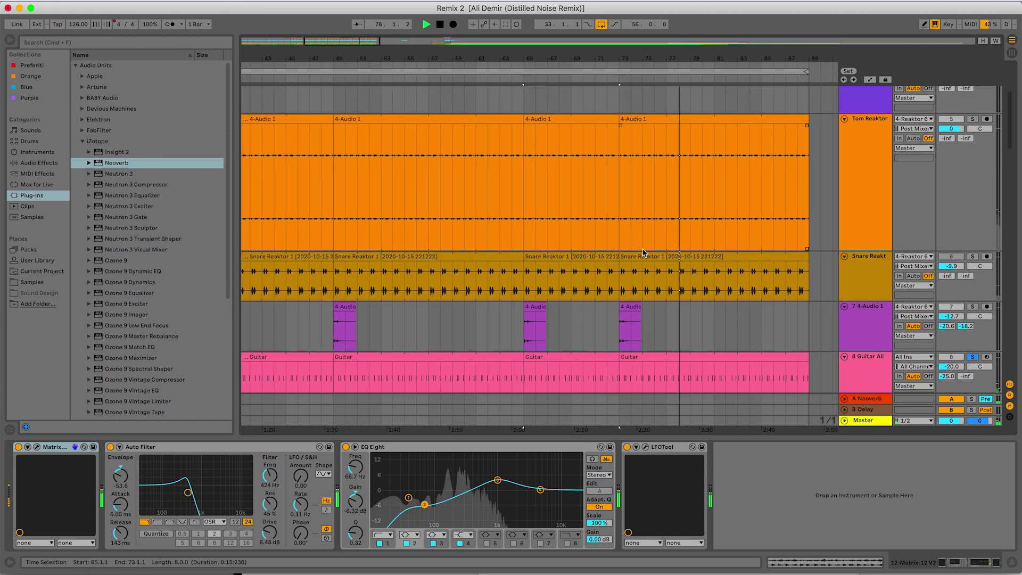
{"action": "scroll", "coordinate": [643, 253], "scroll_direction": "up", "scroll_amount": 5}
{"action": "scroll", "coordinate": [643, 253], "scroll_direction": "down", "scroll_amount": 20}
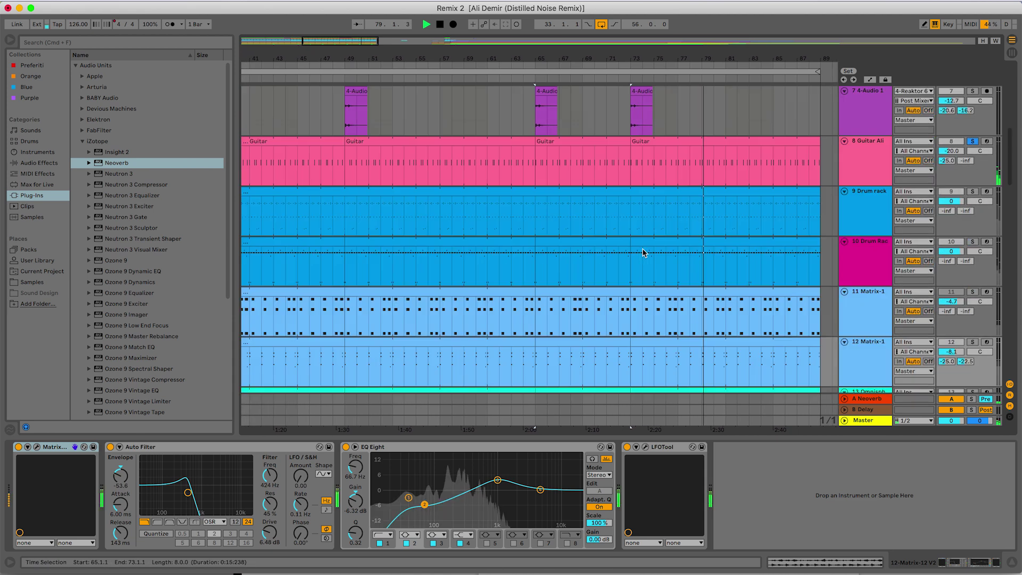
{"action": "scroll", "coordinate": [643, 252], "scroll_direction": "down", "scroll_amount": 10}
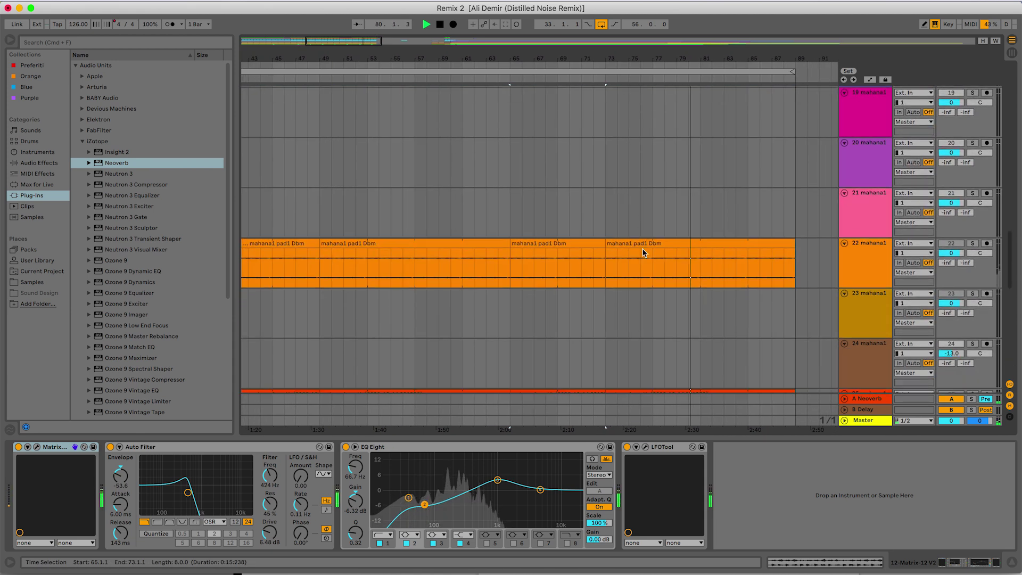
{"action": "left_click", "coordinate": [972, 186]}
{"action": "left_click", "coordinate": [972, 186]}
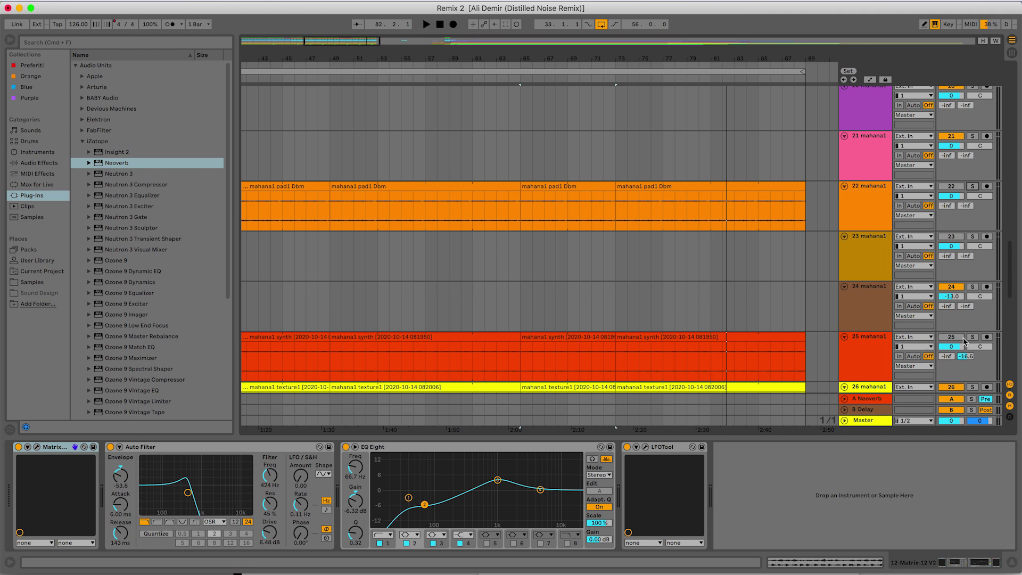
Step: Solo track 29 mahana1 vocal chops, start playback, and drop its Neoverb send to -23.7 dB
{"action": "scroll", "coordinate": [971, 266], "scroll_direction": "up", "scroll_amount": 2}
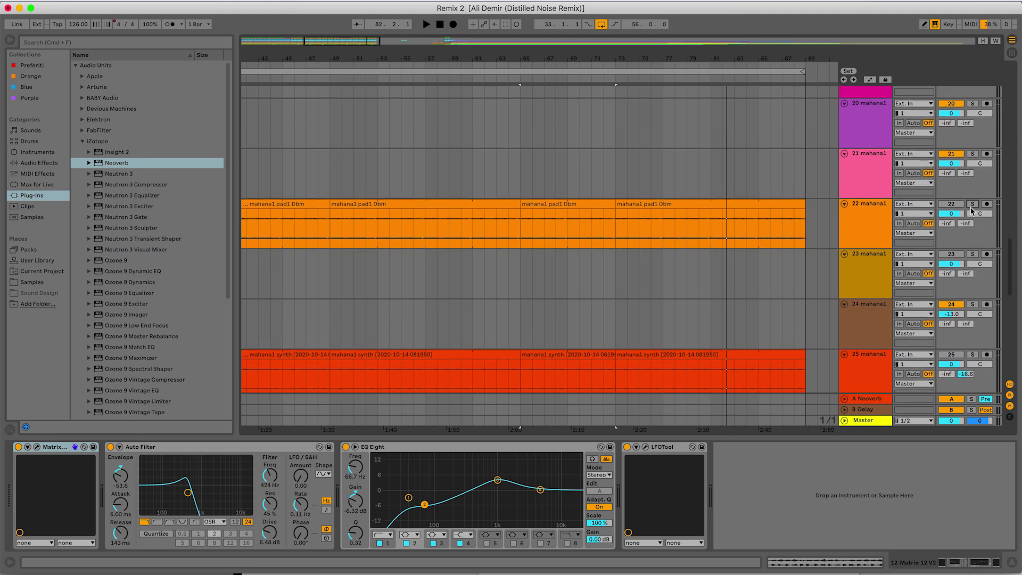
{"action": "scroll", "coordinate": [914, 204], "scroll_direction": "down", "scroll_amount": 10}
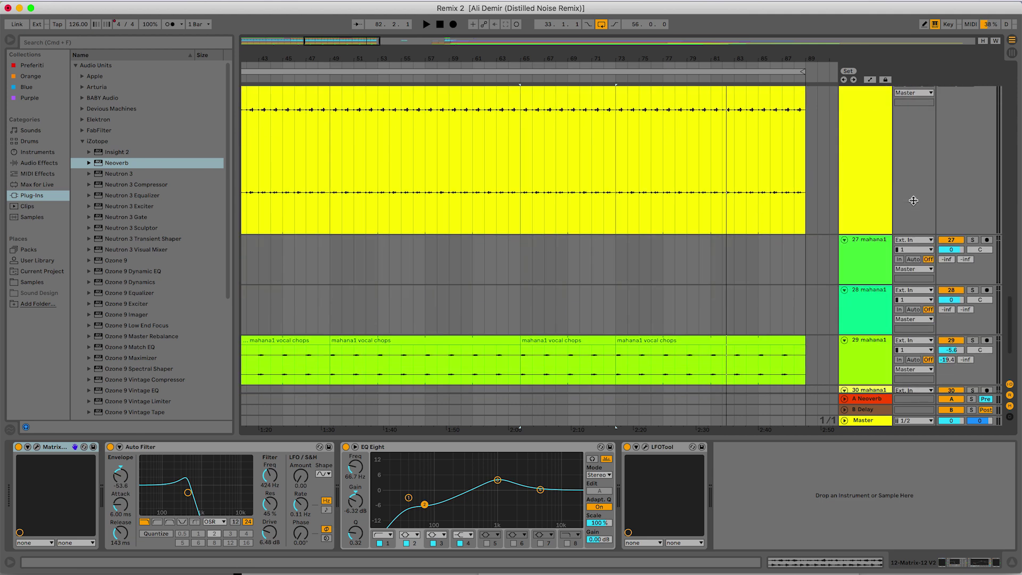
{"action": "scroll", "coordinate": [961, 266], "scroll_direction": "down", "scroll_amount": 3}
{"action": "left_click", "coordinate": [972, 222]}
{"action": "key", "text": "space"}
{"action": "left_click_drag", "start_coordinate": [942, 238], "coordinate": [943, 243]}
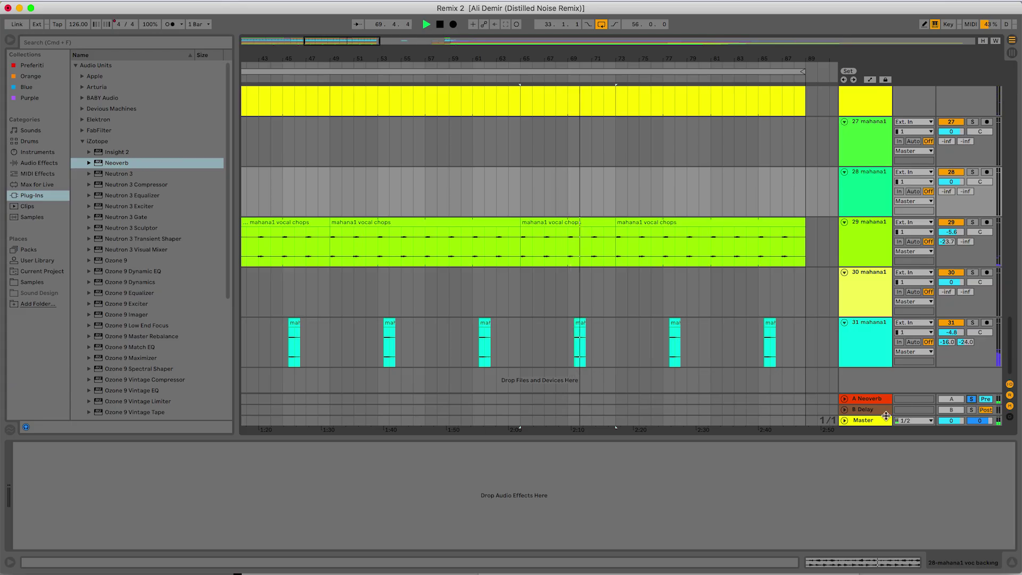
Step: Open the A-return Neoverb plug-in, reposition its window, and solo the Neoverb return
{"action": "left_click", "coordinate": [872, 397]}
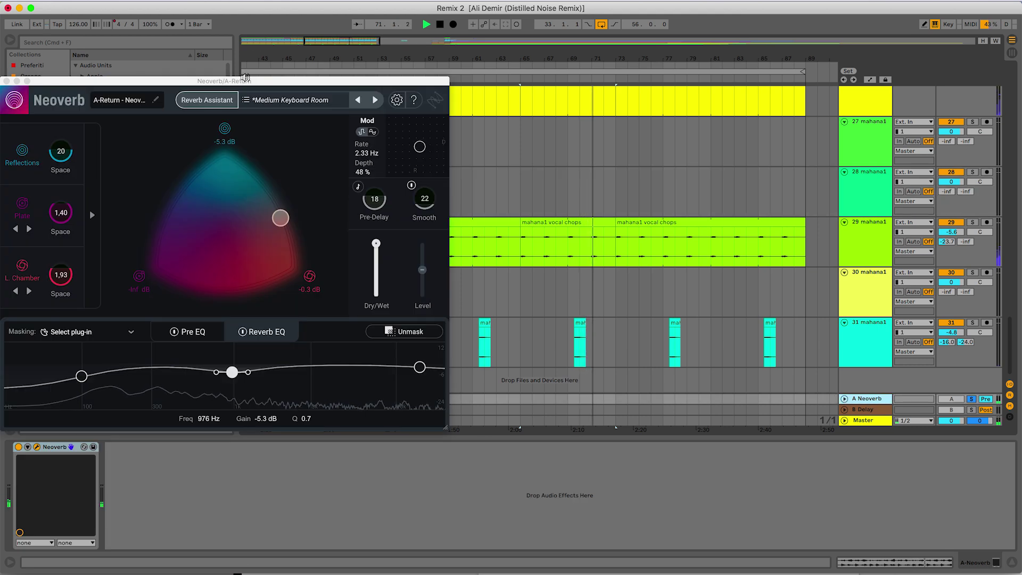
{"action": "left_click_drag", "start_coordinate": [319, 81], "coordinate": [577, 49]}
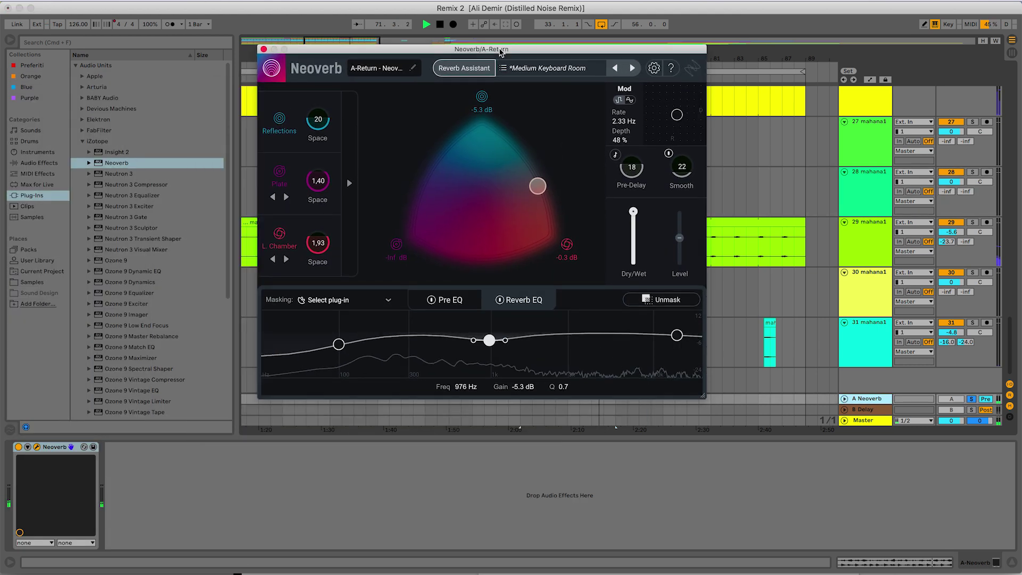
{"action": "left_click", "coordinate": [972, 399]}
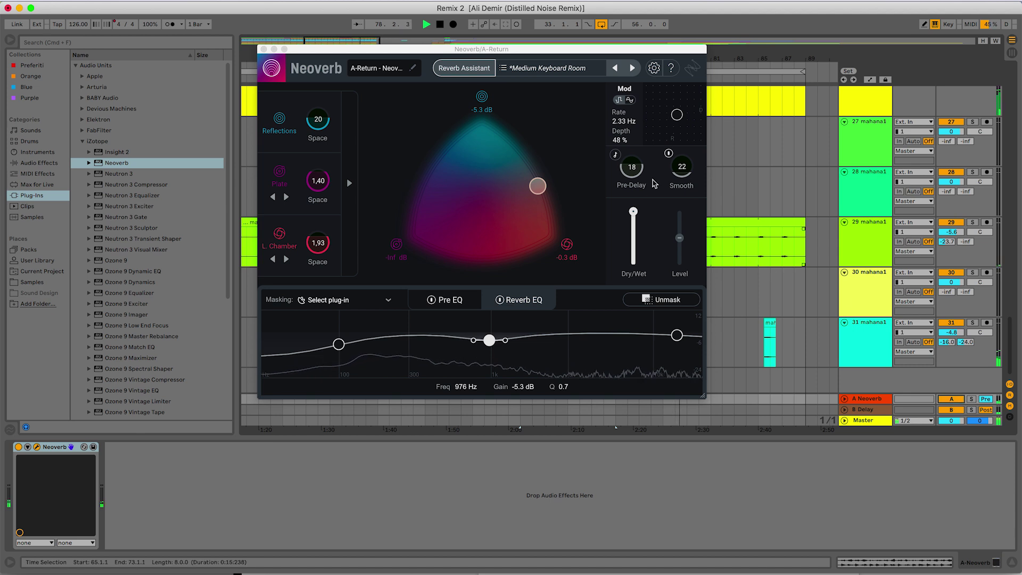
{"action": "left_click", "coordinate": [972, 399]}
{"action": "left_click", "coordinate": [538, 183]}
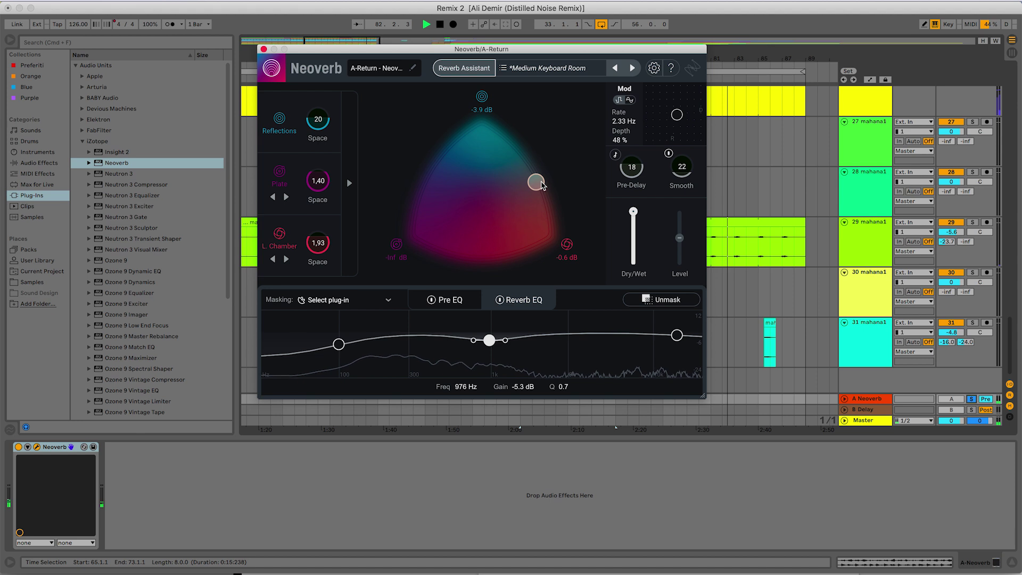
Step: Shift the blend toward reflections, shrink L. Chamber Space to 1,44, and unsolo the return
{"action": "left_click_drag", "start_coordinate": [542, 186], "coordinate": [542, 169]}
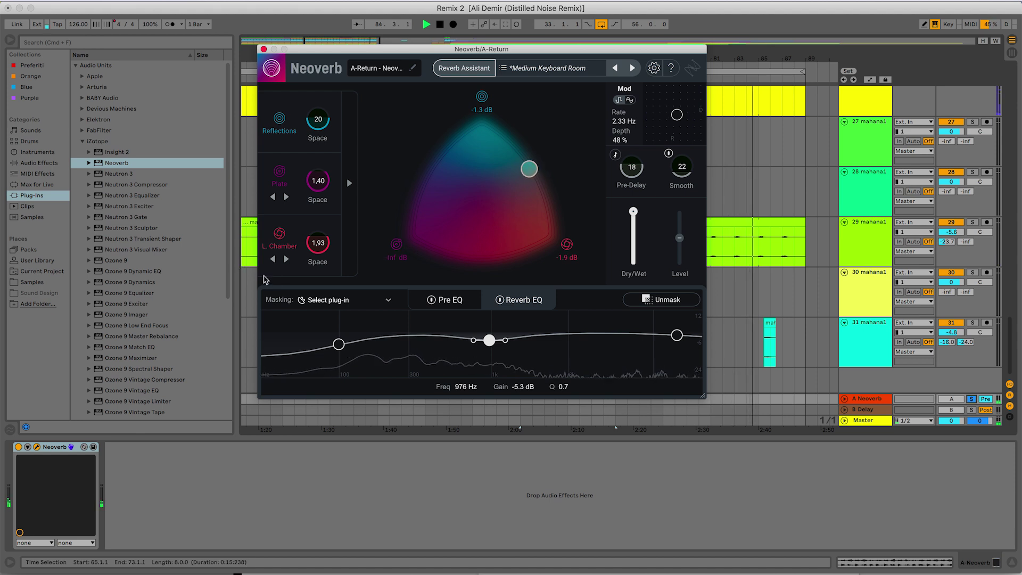
{"action": "left_click_drag", "start_coordinate": [318, 243], "coordinate": [317, 258]}
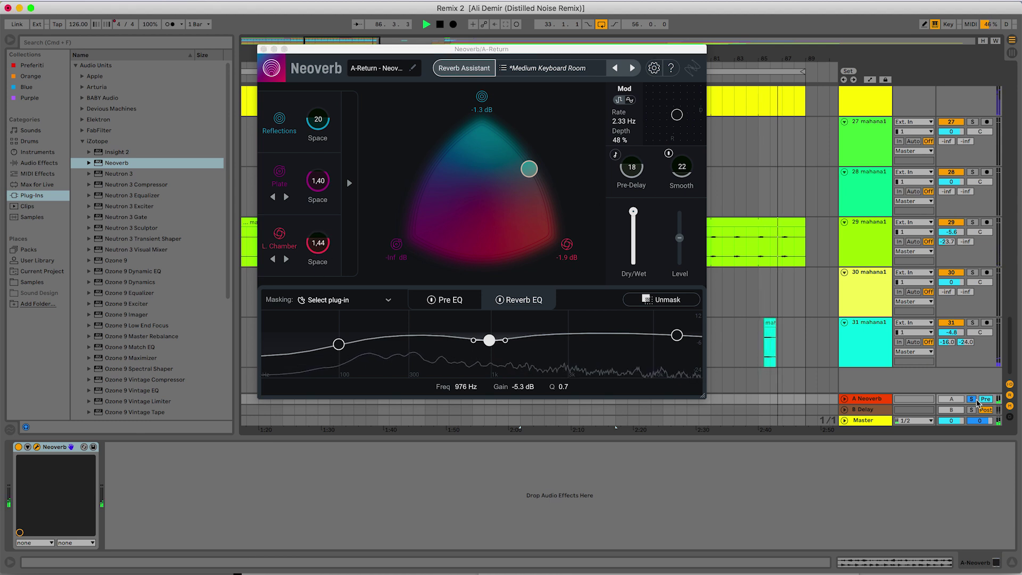
{"action": "left_click", "coordinate": [952, 398]}
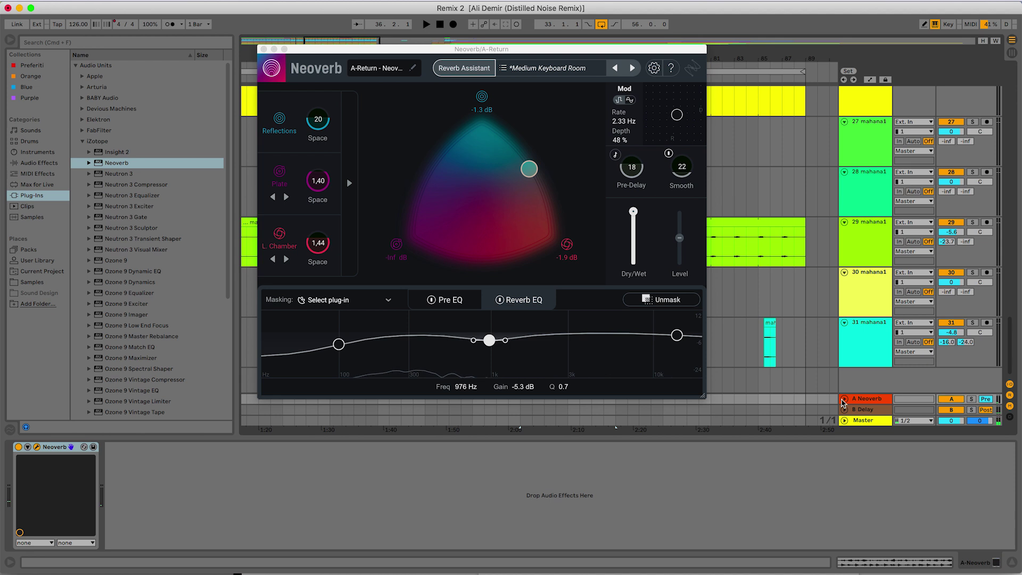
Step: Unfold the A Neoverb return, let Pre EQ Auto Cut learn the input, and set its amount to 200 %
{"action": "left_click", "coordinate": [844, 398]}
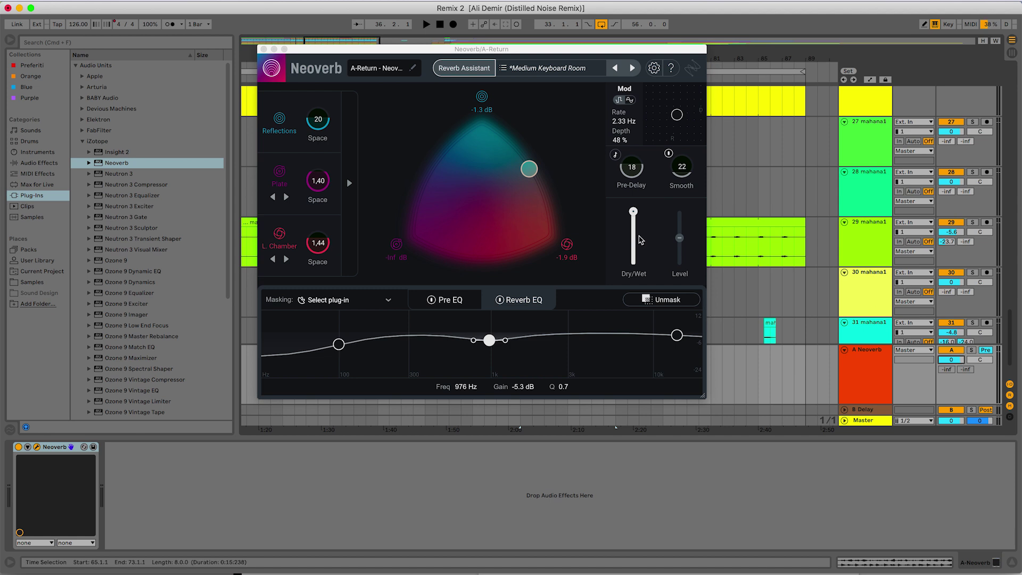
{"action": "left_click", "coordinate": [461, 299]}
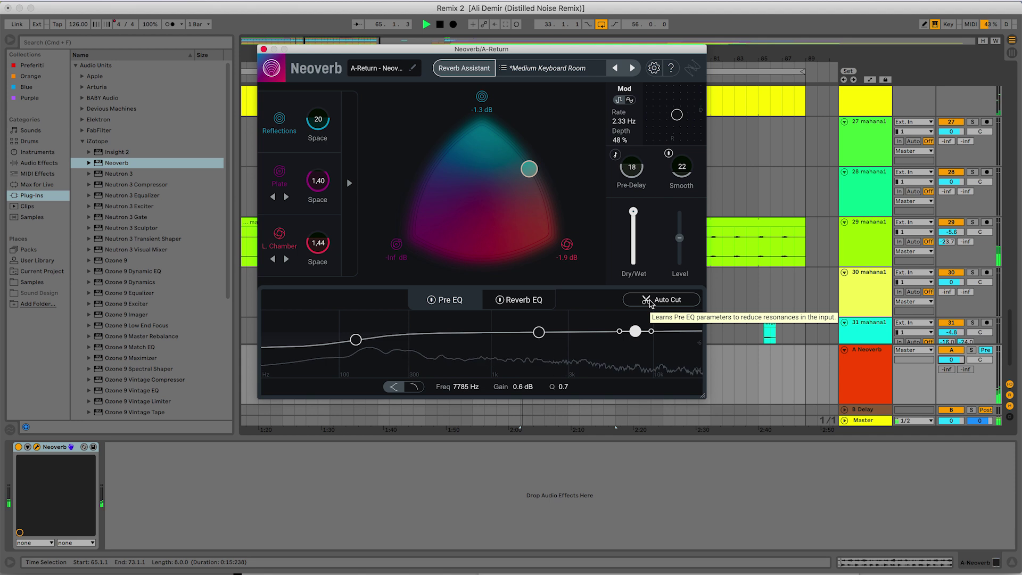
{"action": "left_click", "coordinate": [650, 303]}
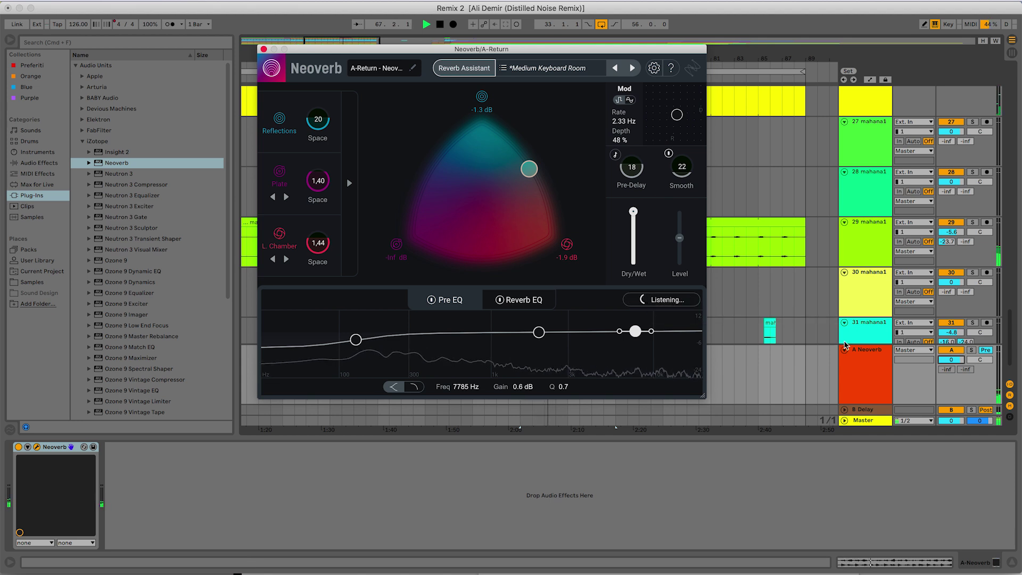
{"action": "left_click", "coordinate": [965, 350]}
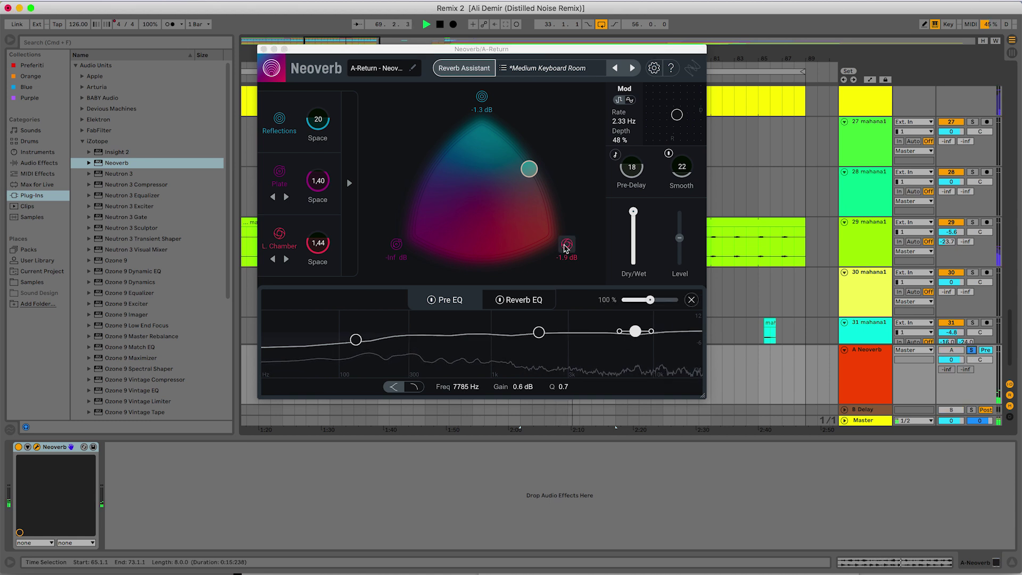
{"action": "left_click_drag", "start_coordinate": [651, 304], "coordinate": [711, 309]}
{"action": "left_click", "coordinate": [692, 299]}
Step: Close the Neoverb window and scroll the A Neoverb return's volume down to -1.3 dB
{"action": "key", "text": "super+alt+p"}
{"action": "scroll", "coordinate": [562, 276], "scroll_direction": "up", "scroll_amount": 15}
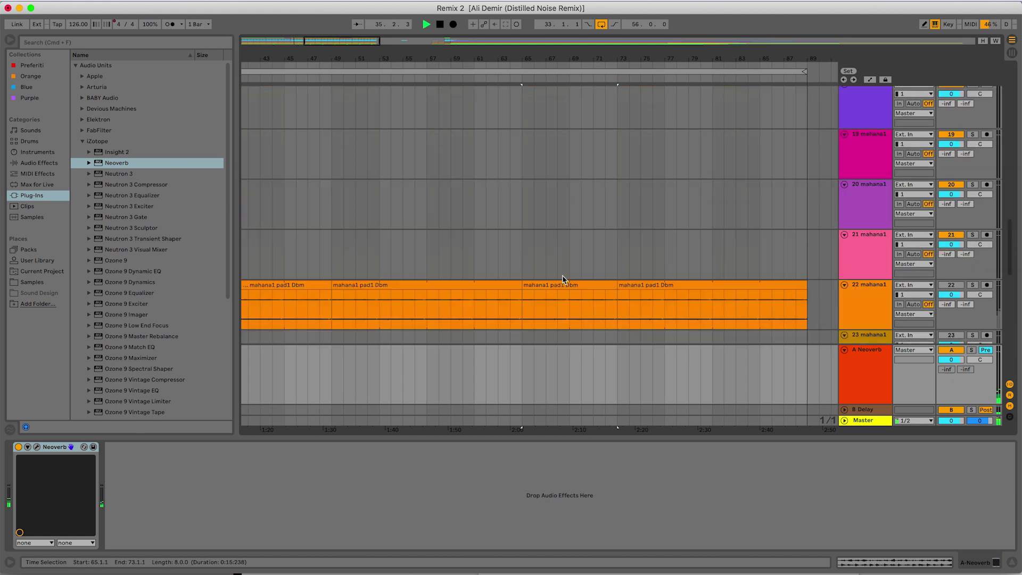
{"action": "scroll", "coordinate": [563, 274], "scroll_direction": "down", "scroll_amount": 10}
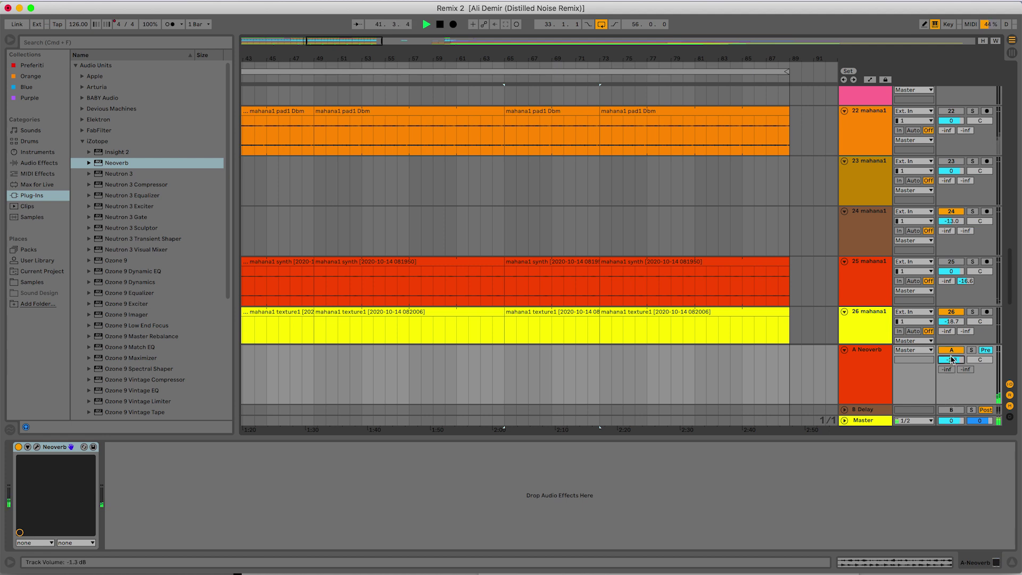
{"action": "scroll", "coordinate": [956, 320], "scroll_direction": "up", "scroll_amount": 15}
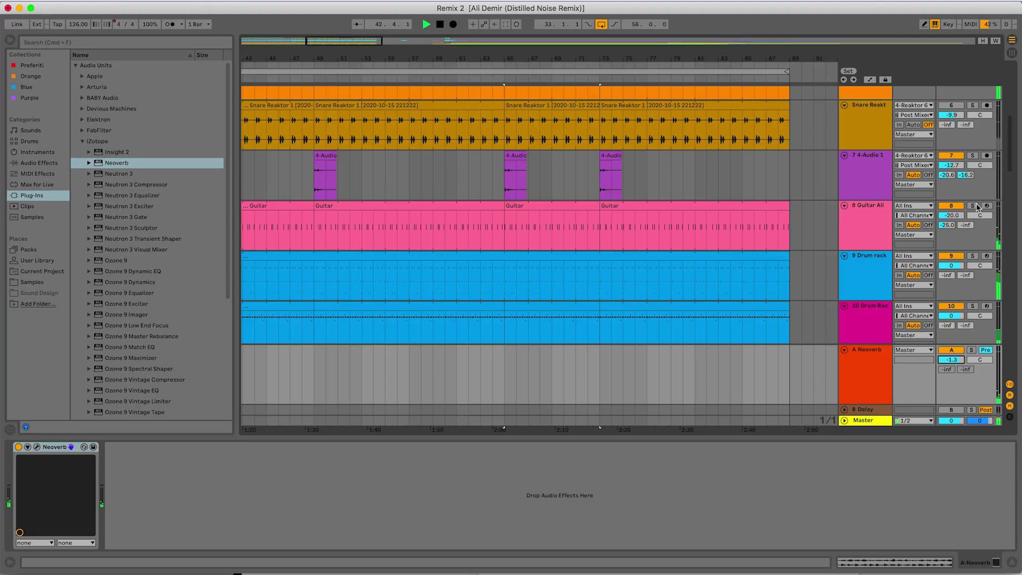